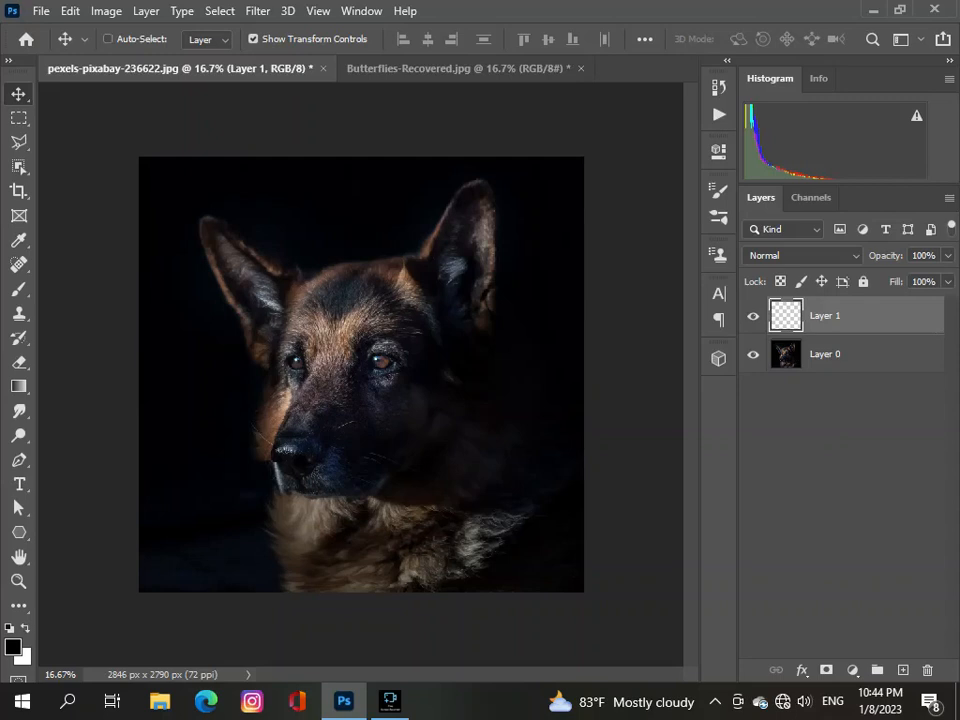
Step: Delete the empty layer above the dog photo so that only the photo layer remains
key("ctrl+u")
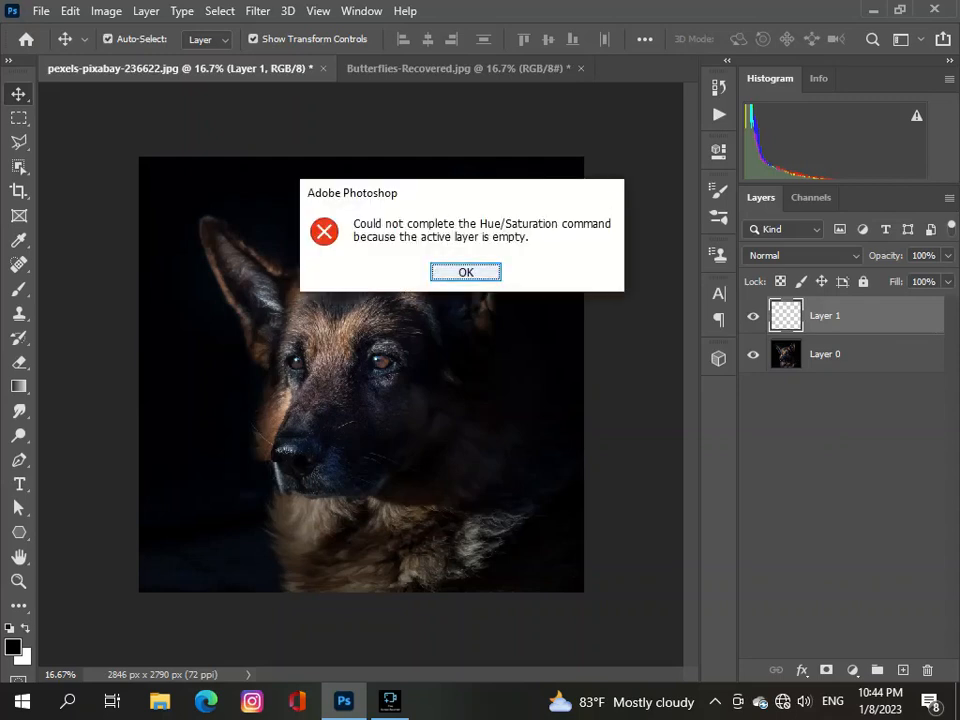
key("Return")
key("ctrl")
key("ctrl+u")
key("Return")
key("Delete")
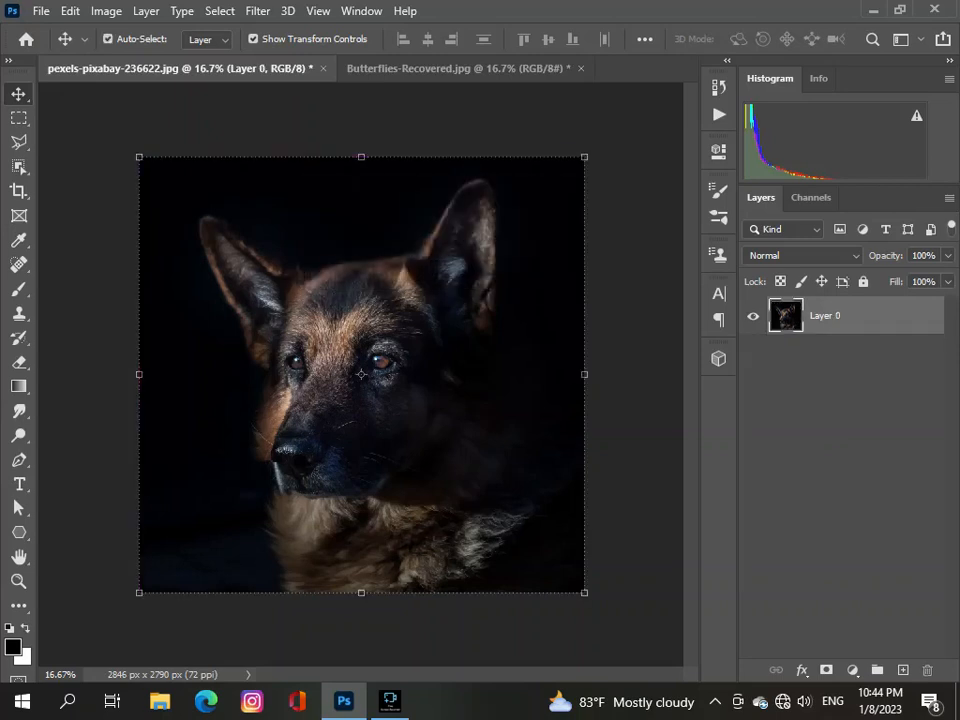
Step: Darken the dog photo with a Hue/Saturation adjustment: hue +1, saturation +8 and lightness -30
key("ctrl+u")
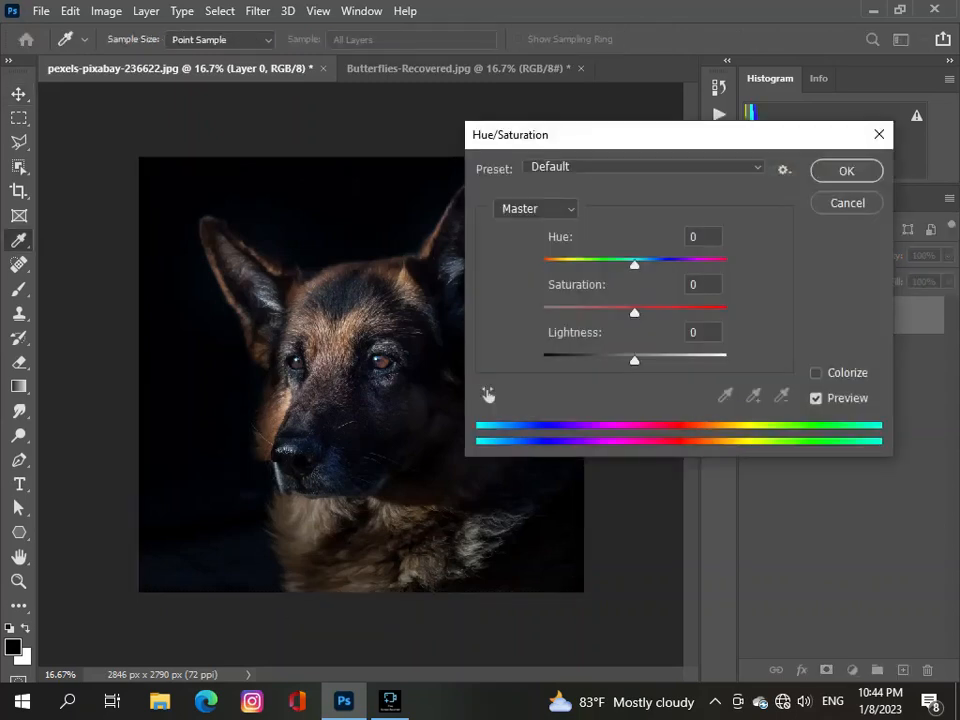
left_click_drag(614, 135, 789, 111)
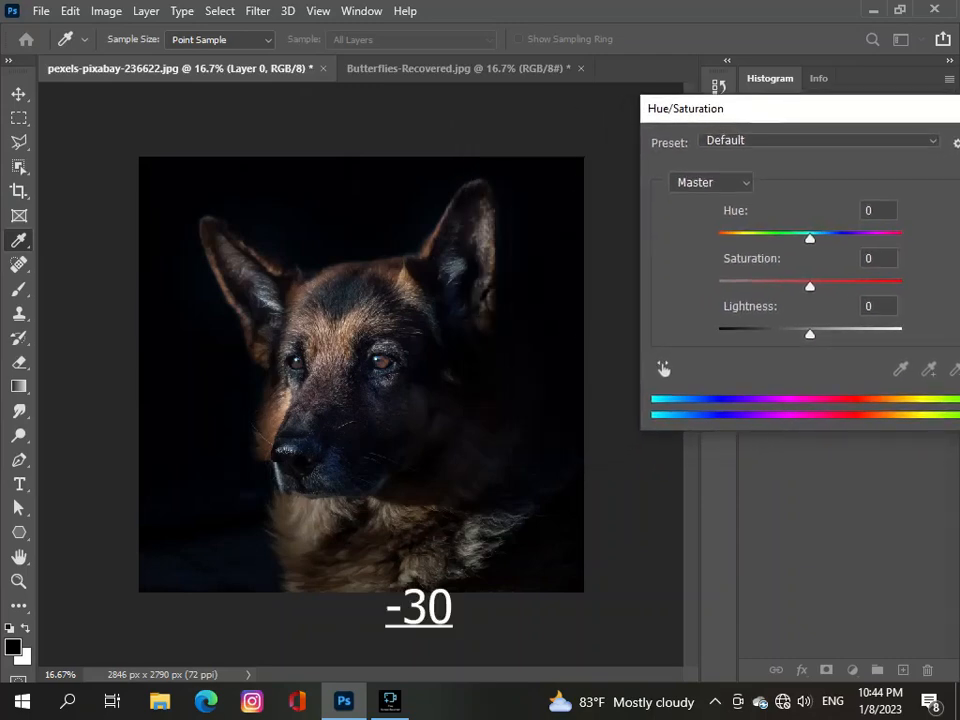
left_click_drag(810, 335, 783, 335)
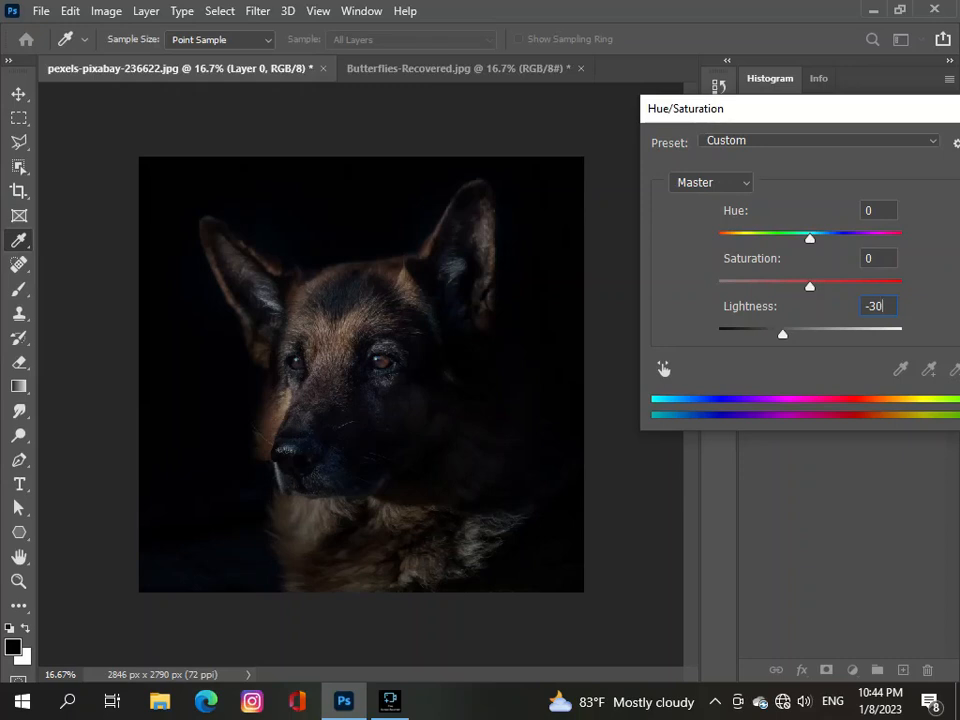
left_click_drag(783, 335, 783, 335)
mouse_move(810, 287)
left_mouse_down()
mouse_move(832, 287)
mouse_move(817, 287)
left_mouse_up()
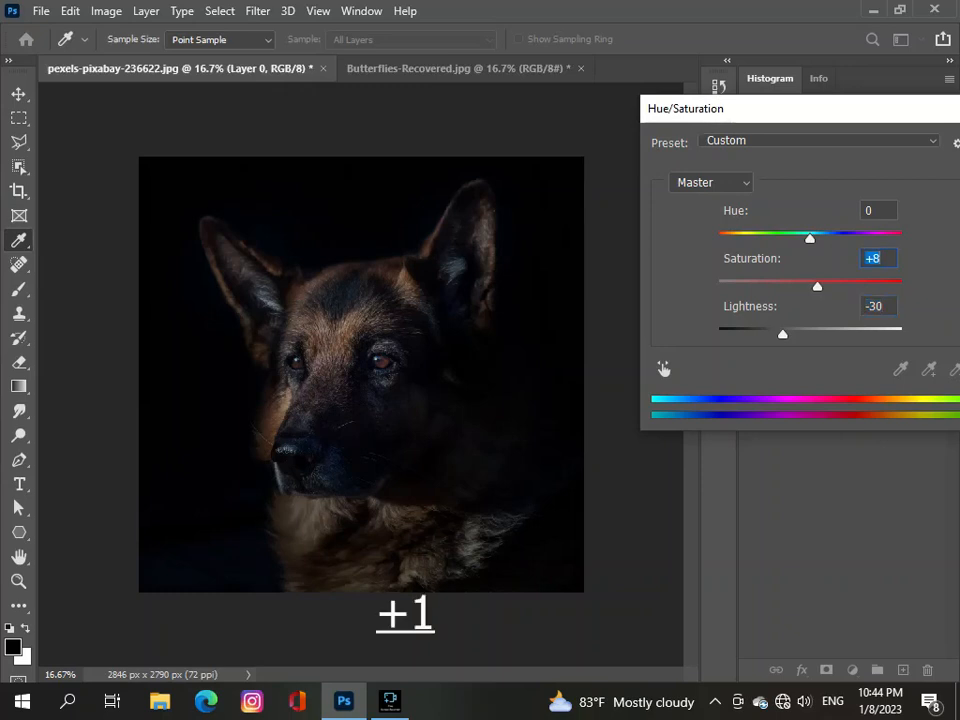
mouse_move(810, 238)
left_mouse_down()
mouse_move(821, 238)
mouse_move(810, 238)
left_mouse_up()
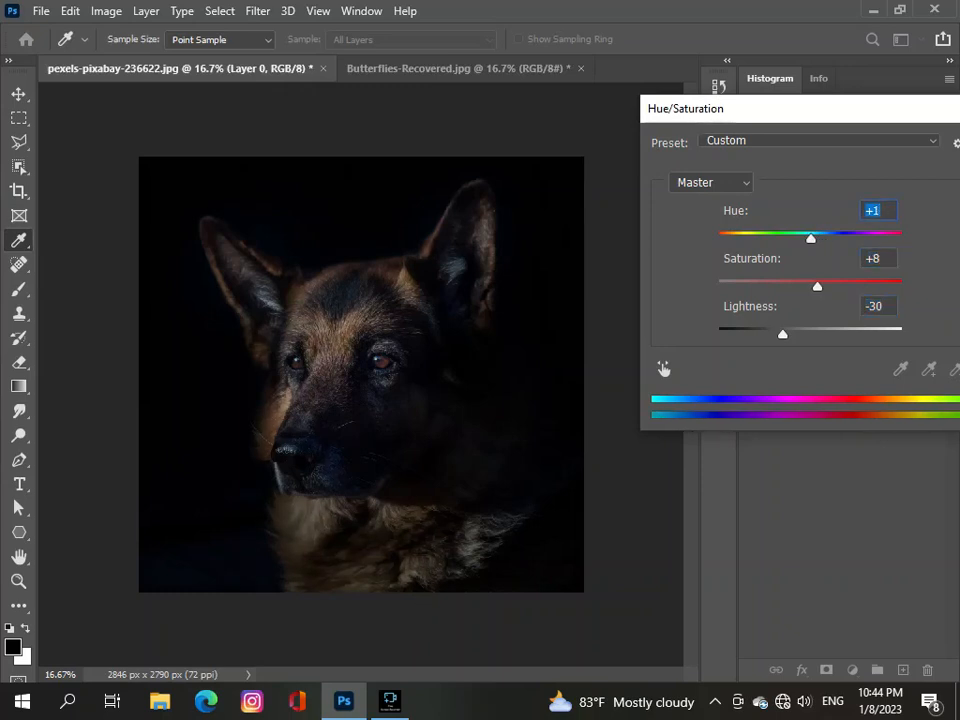
left_click_drag(825, 114, 725, 132)
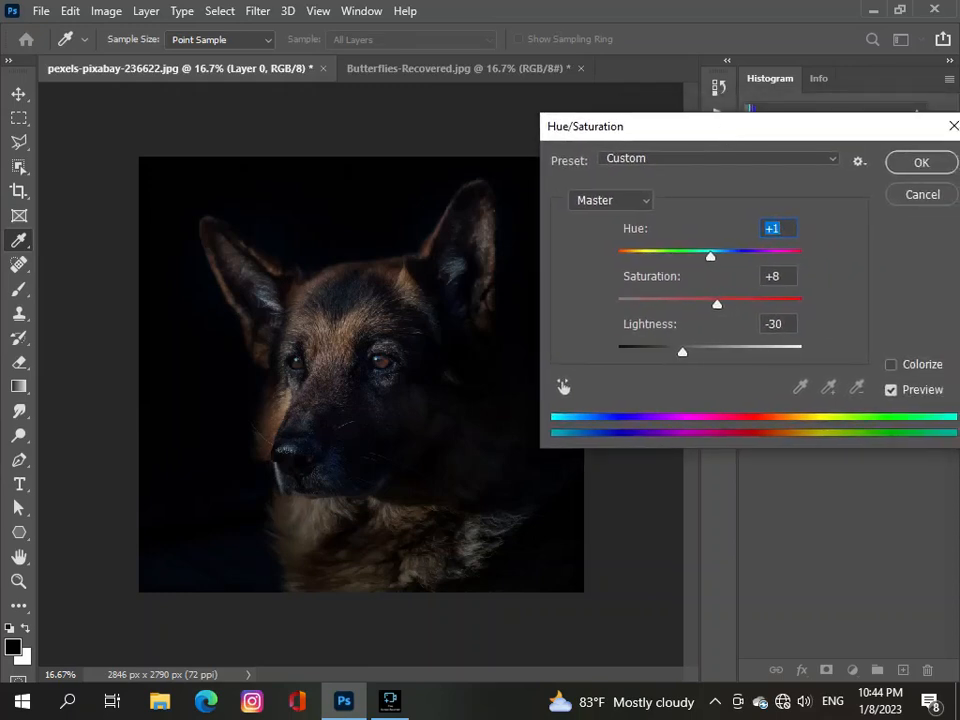
key("Return")
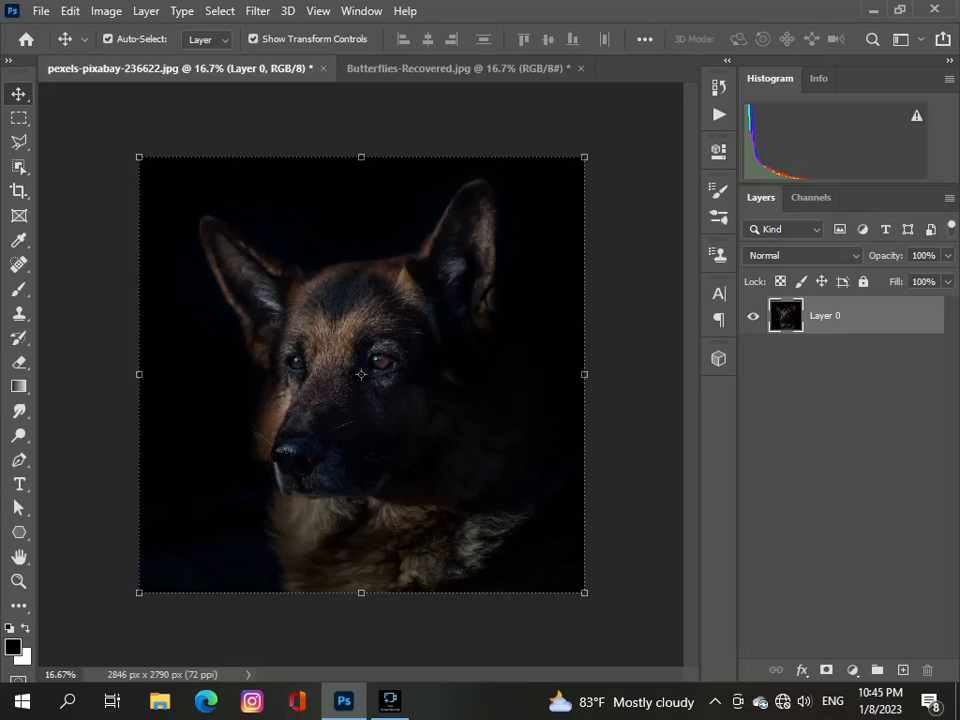
Step: Select the sharp flying butterfly at the upper left of Butterflies-Recovered.jpg with the Object Selection tool
left_click(458, 69)
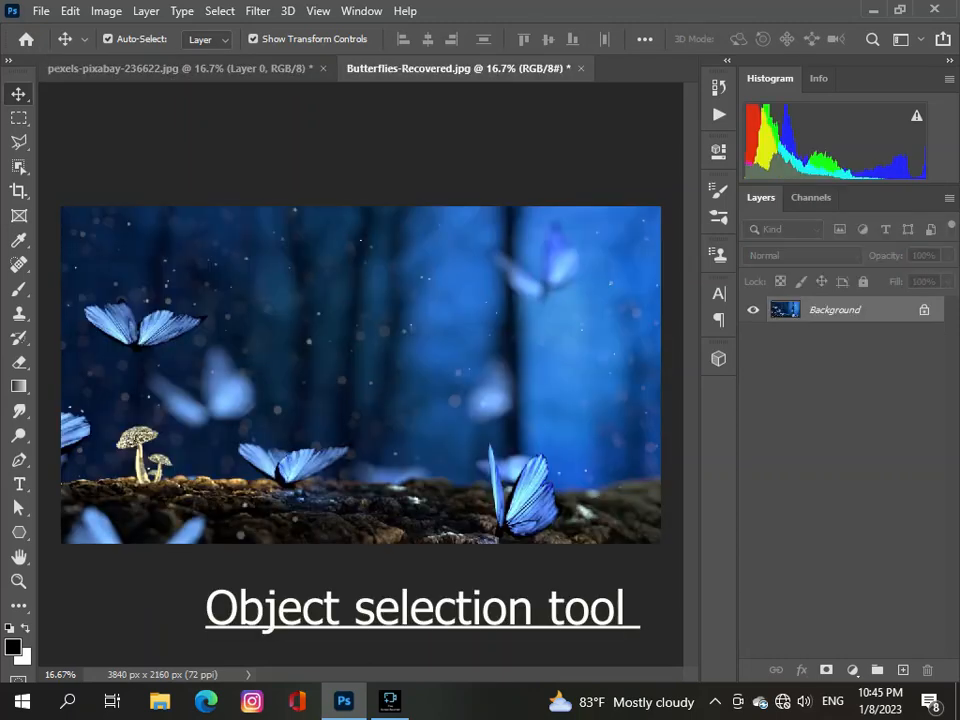
key("w")
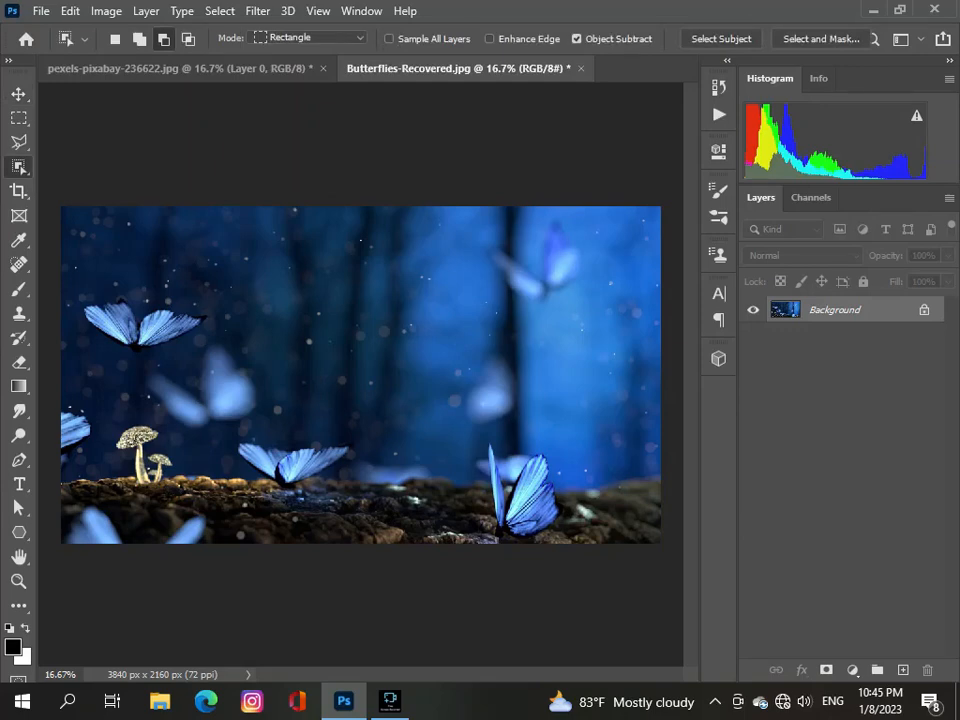
left_click_drag(88, 290, 149, 299)
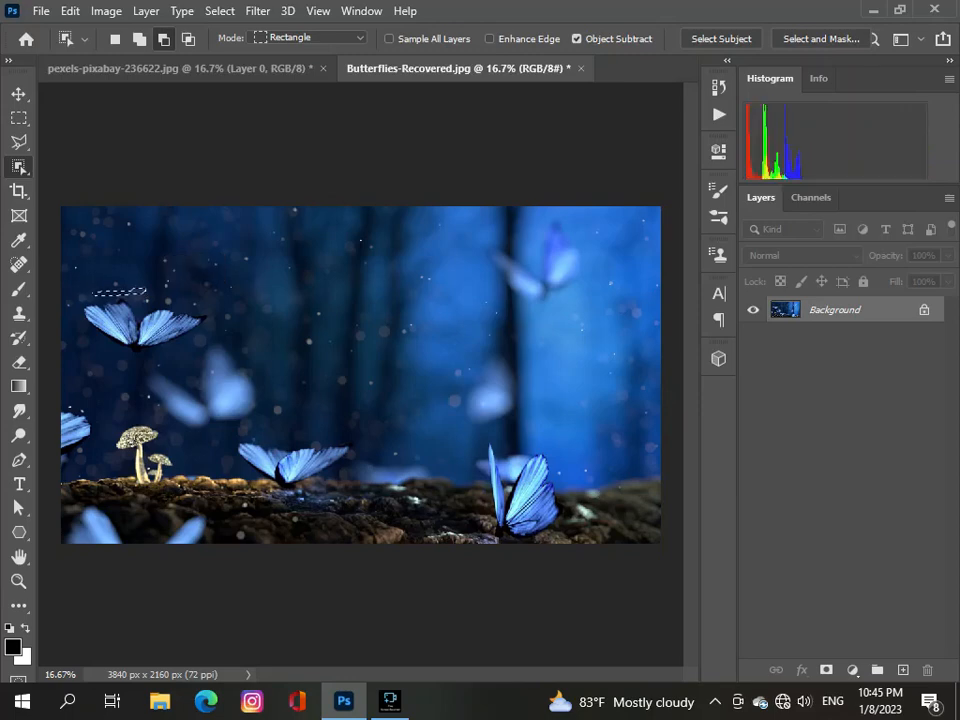
key("ctrl+d")
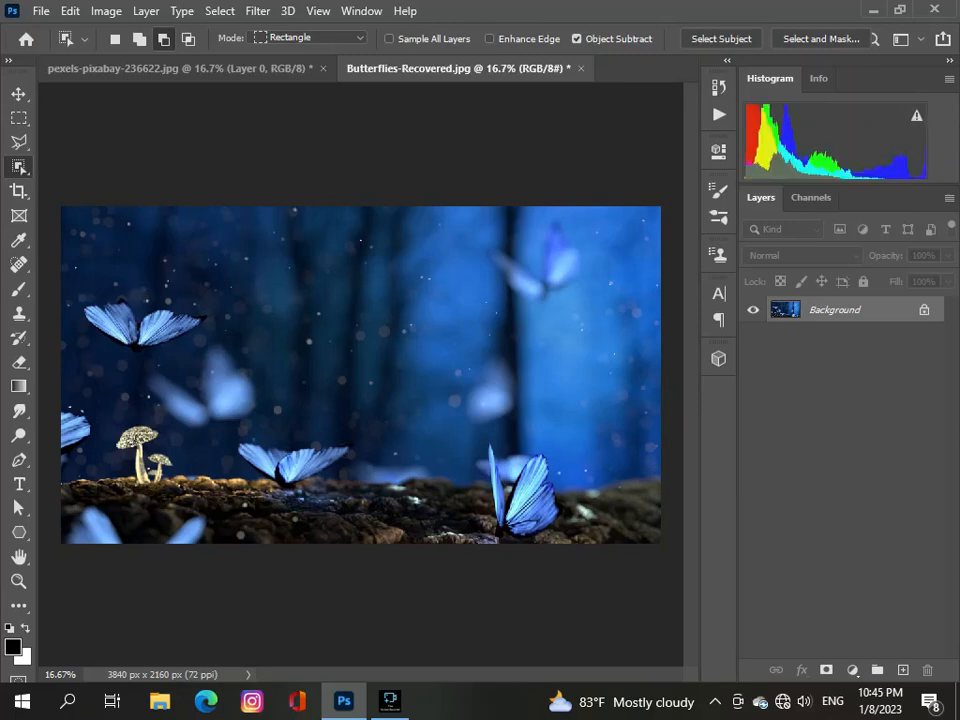
left_click_drag(77, 291, 218, 358)
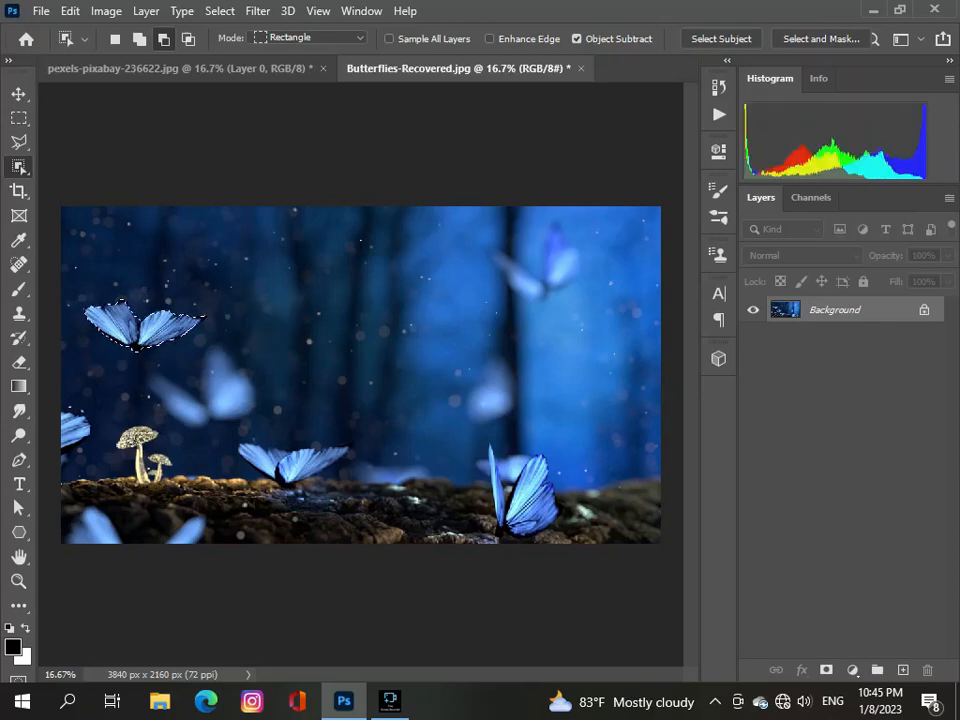
Step: Subtract the background gap between the butterfly's two wings from the selection with the Quick Selection tool
scroll(101, 338, "up", 2)
scroll(88, 325, "up", 3)
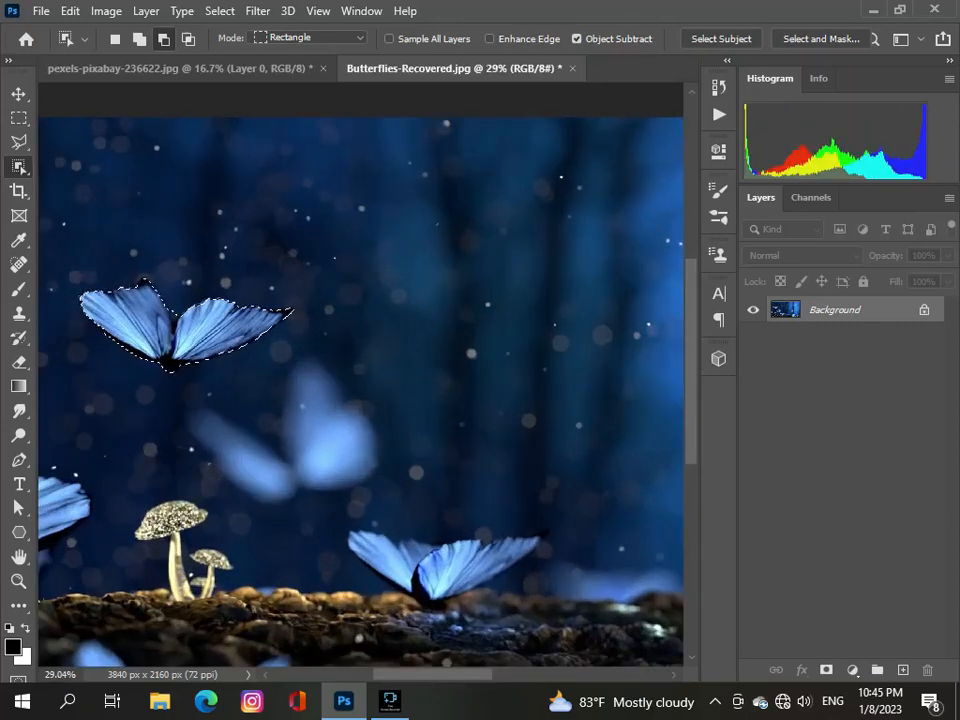
scroll(165, 295, "up", 3)
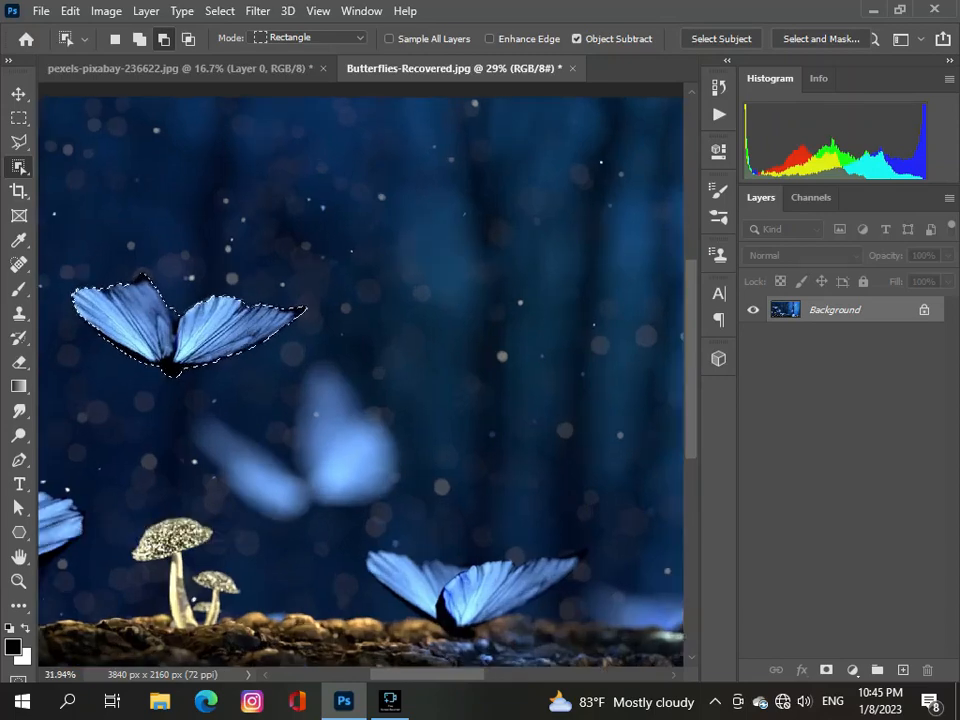
scroll(171, 321, "up", 4)
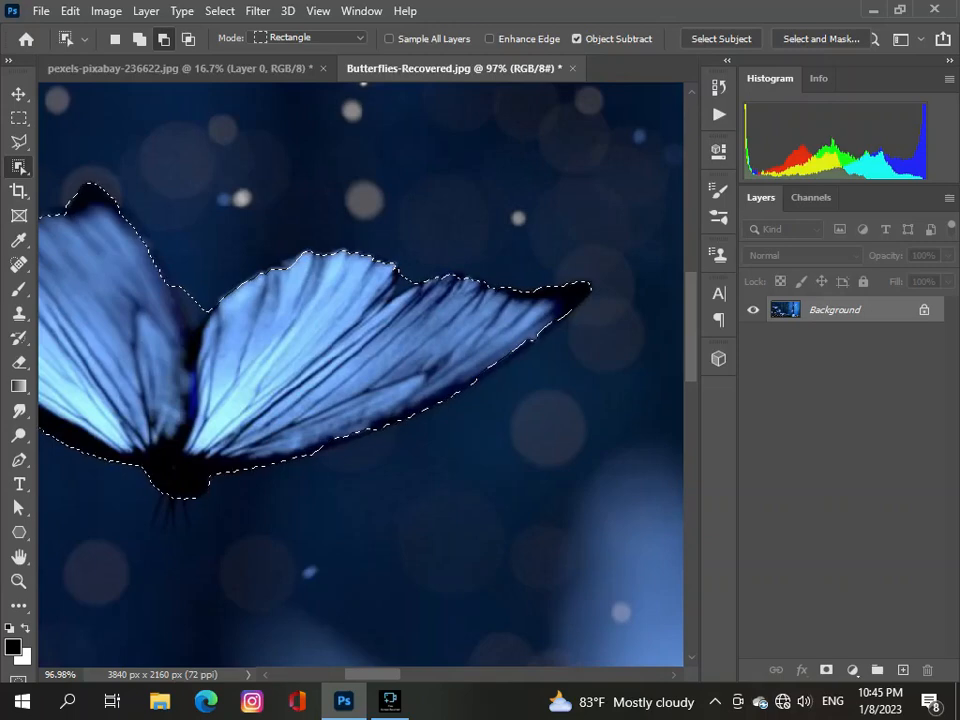
right_click(19, 166)
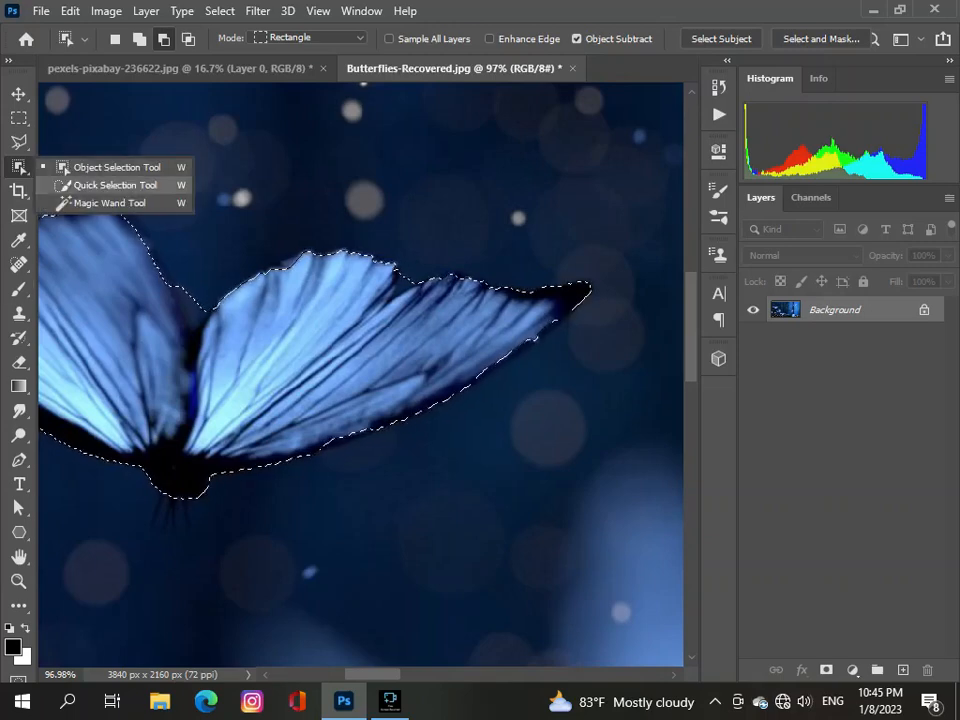
left_click(80, 184)
scroll(250, 320, "up", 2)
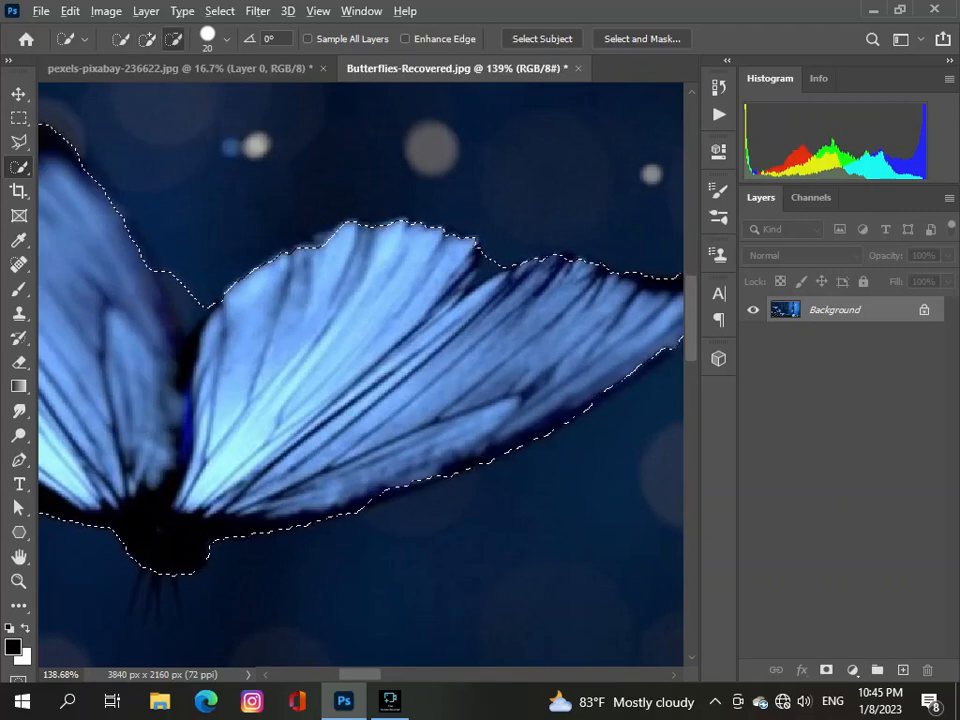
left_click(190, 300, "alt")
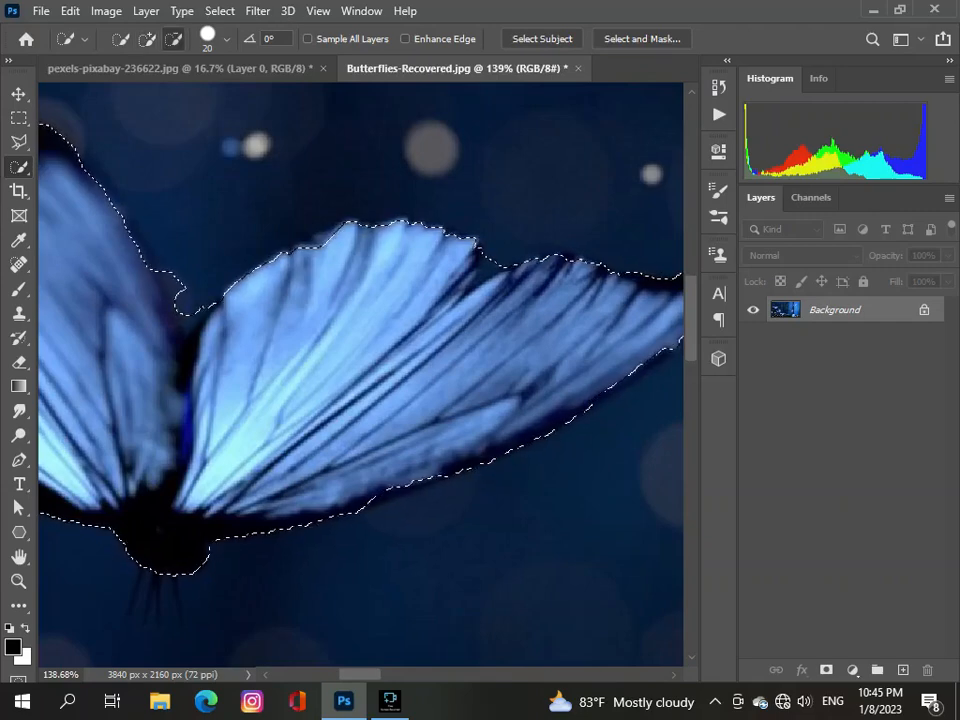
left_click_drag(188, 308, 187, 358)
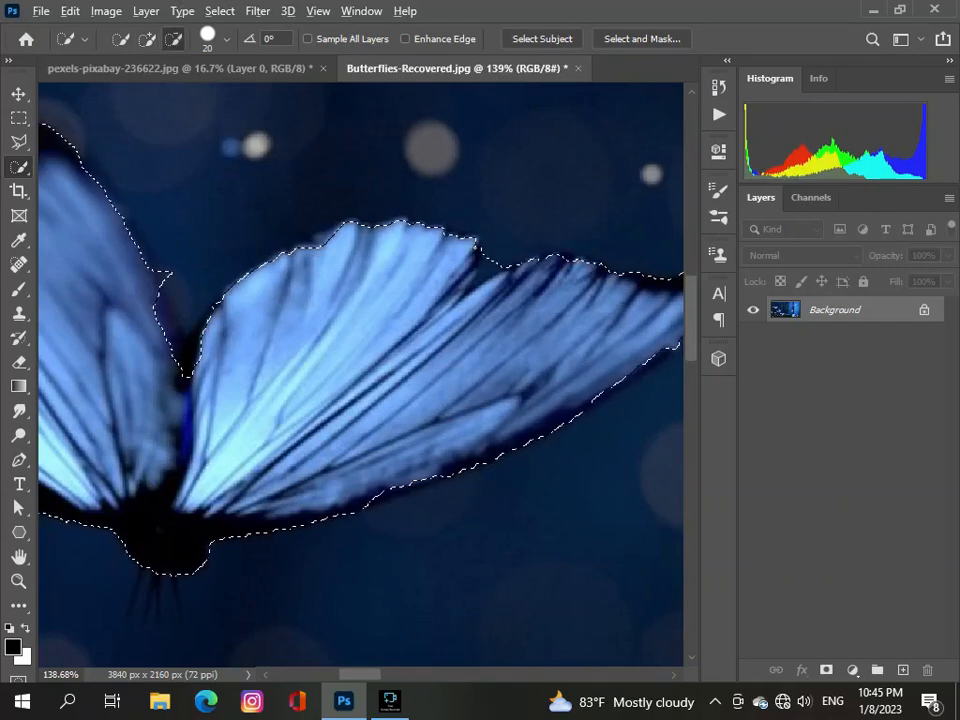
left_click(168, 279, "alt")
scroll(225, 370, "down", 8)
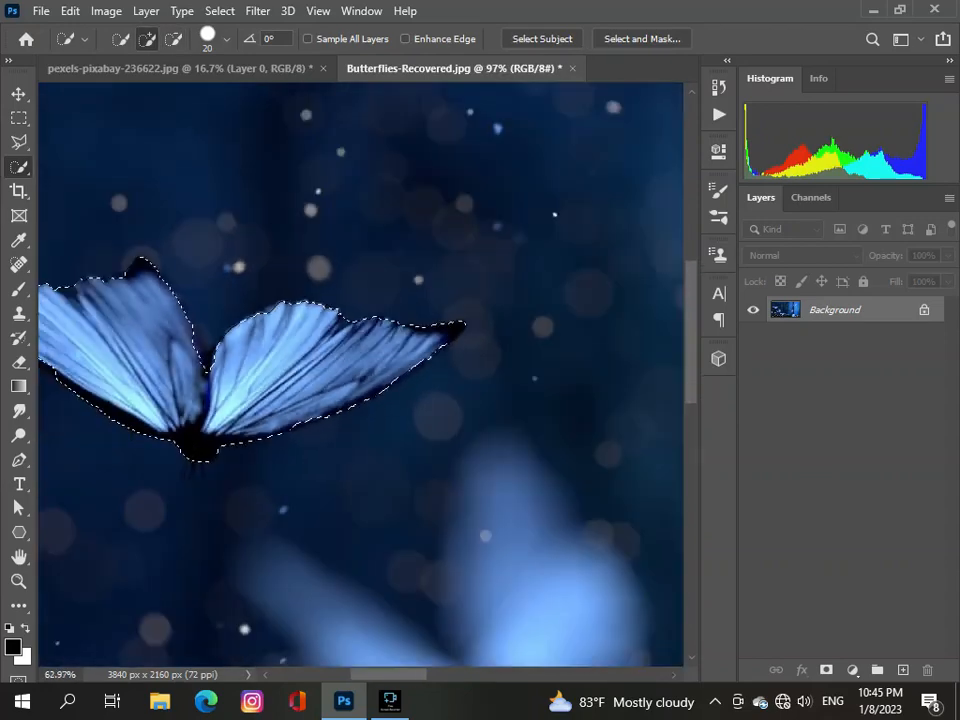
Step: Copy the selected butterfly and paste it into the dog photo pexels-pixabay-236622.jpg
scroll(219, 371, "down", 4)
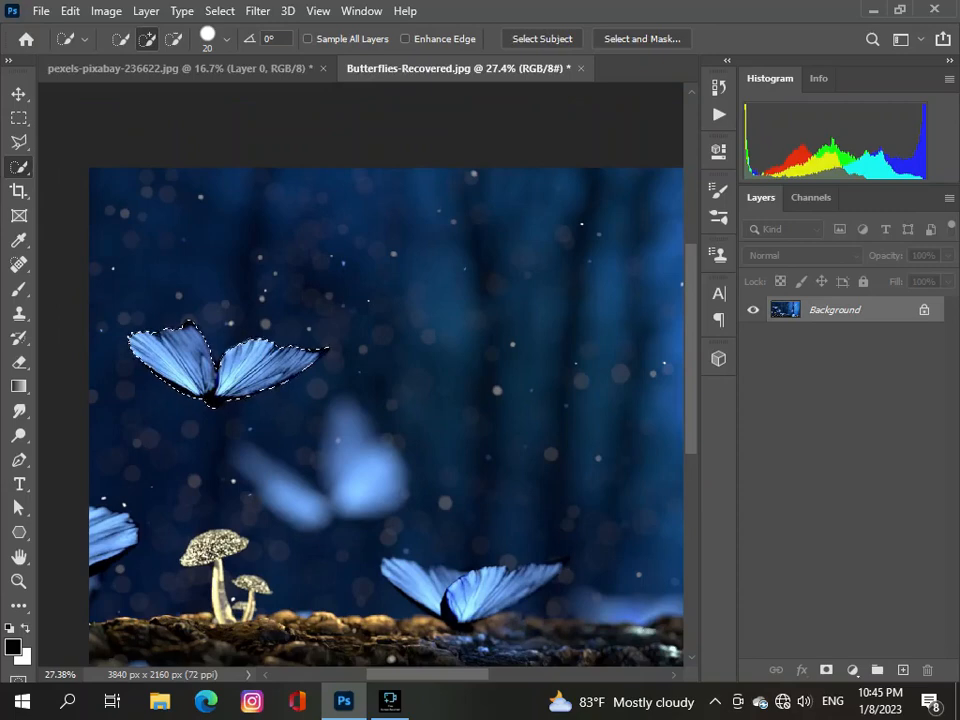
key("ctrl+c")
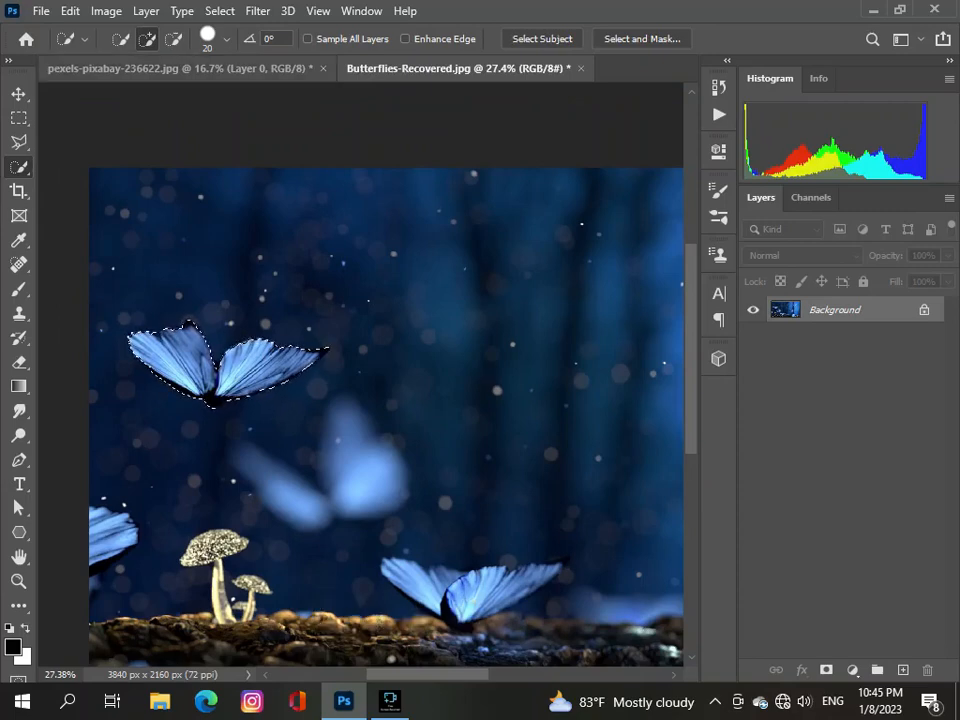
left_click(180, 69)
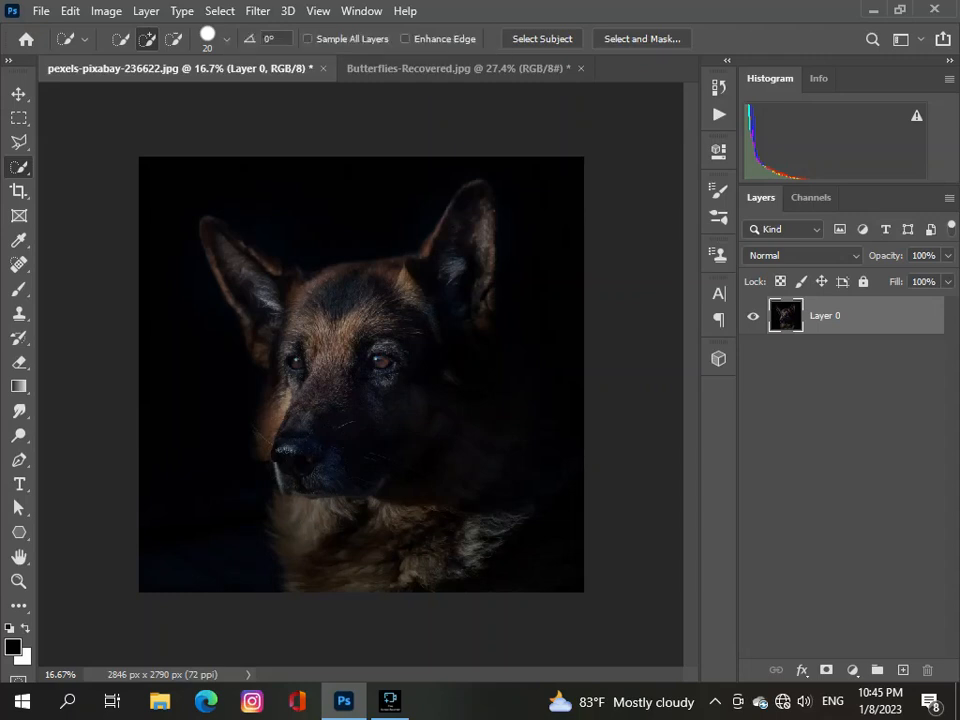
key("ctrl+v")
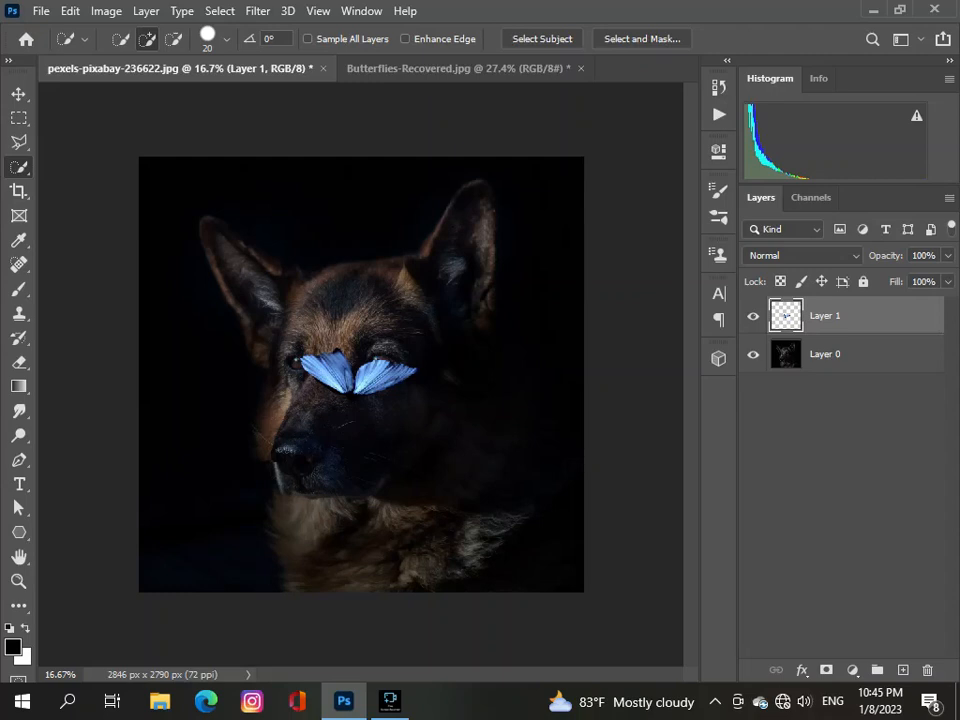
Step: Scale the pasted butterfly proportionally to about 77% and move it just left of the dog's muzzle
key("v")
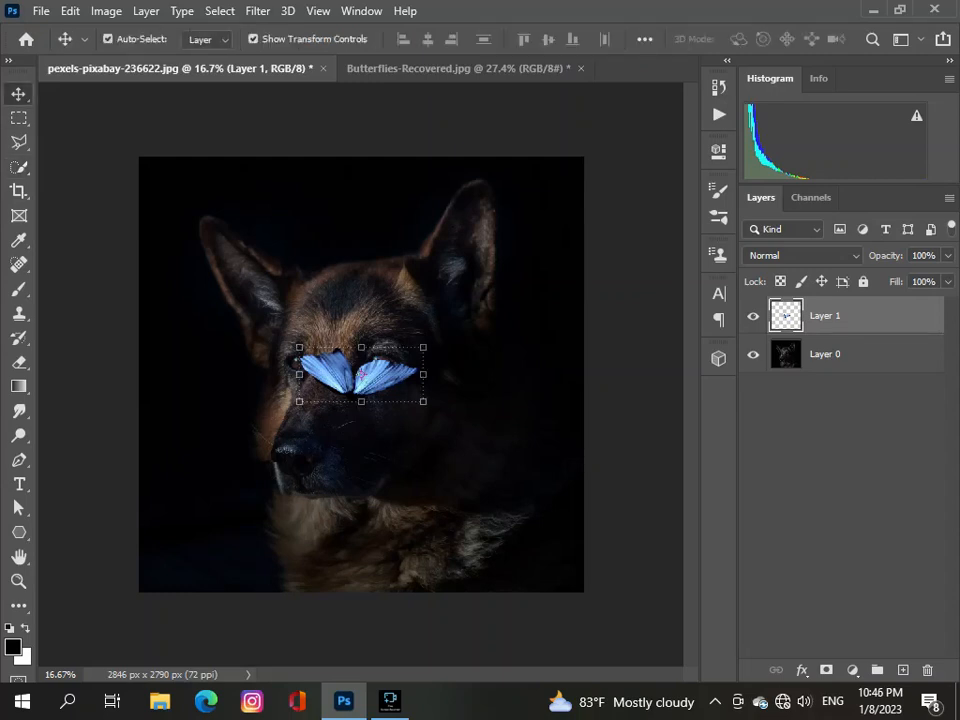
key("ctrl+t")
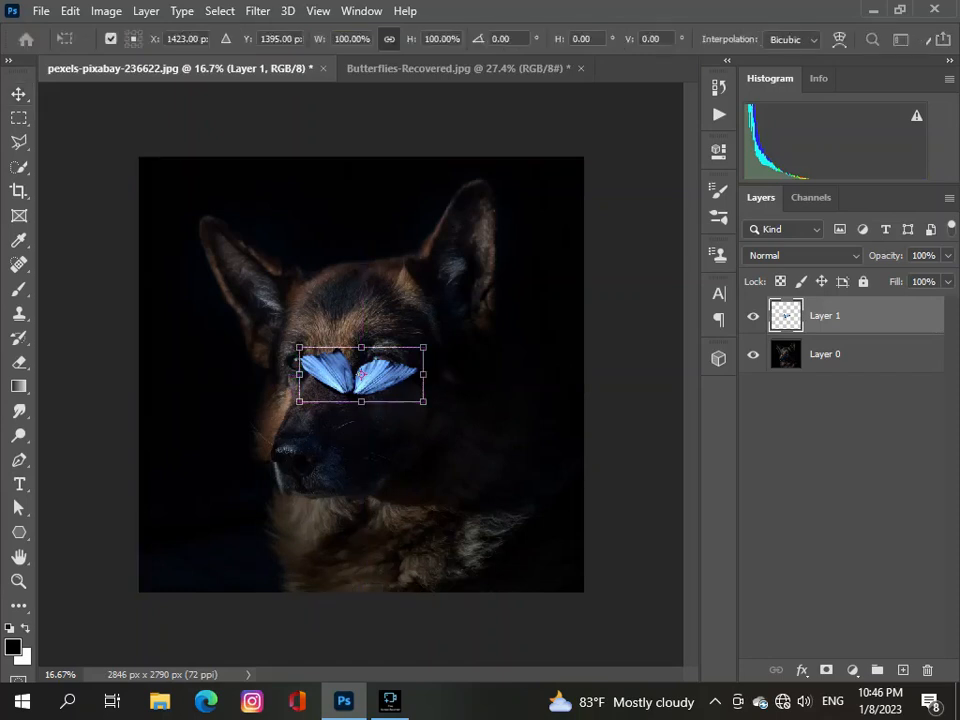
left_click_drag(423, 401, 299, 390)
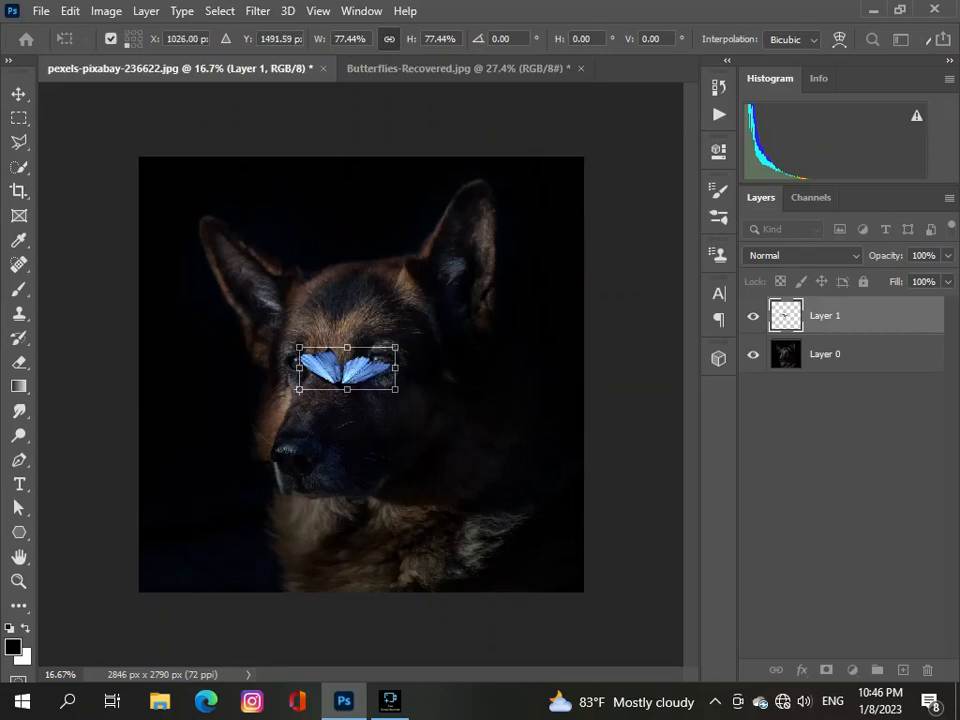
left_click_drag(366, 362, 257, 413)
scroll(257, 413, "down", 2)
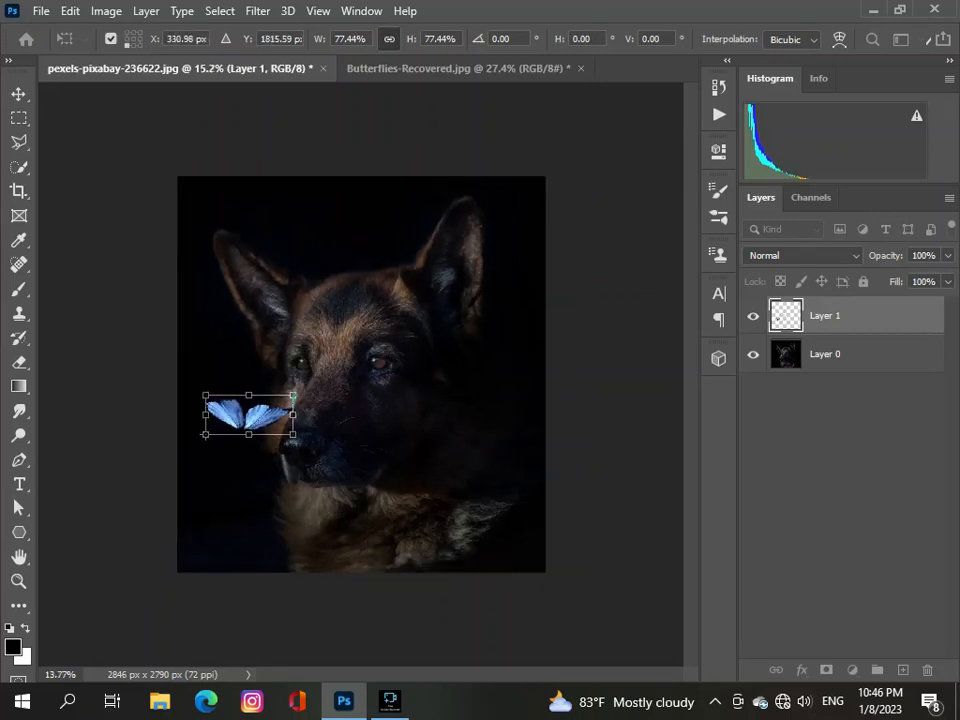
scroll(361, 374, "down", 1)
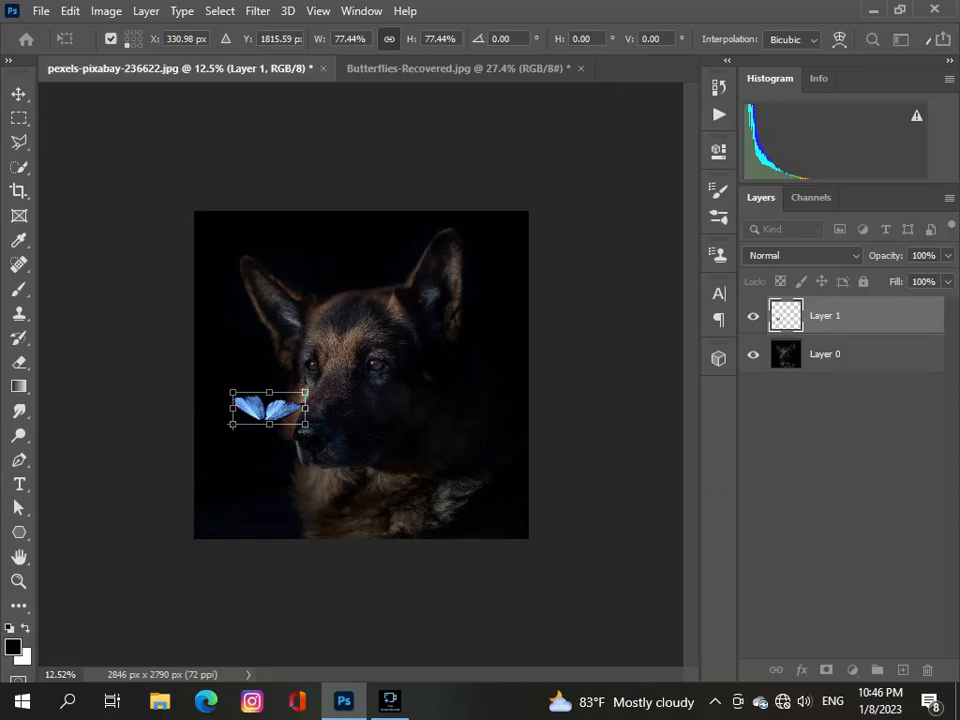
Step: Rotate the butterfly to about -31° beside the dog's face, nudge it slightly outward and apply the transformation
left_click_drag(304, 431, 341, 405)
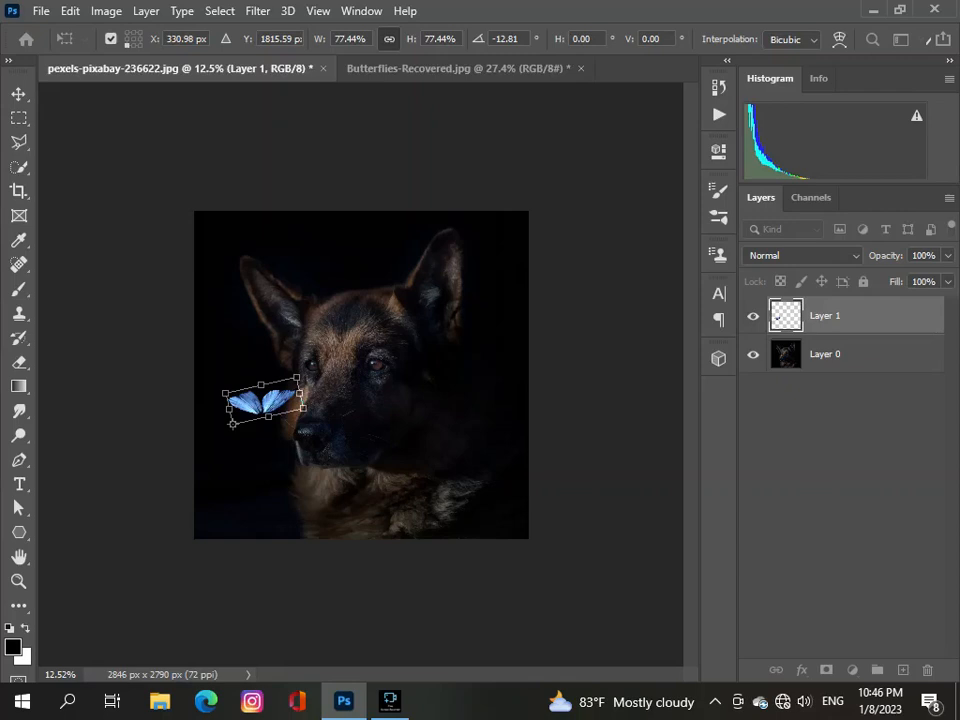
left_click_drag(259, 437, 248, 392)
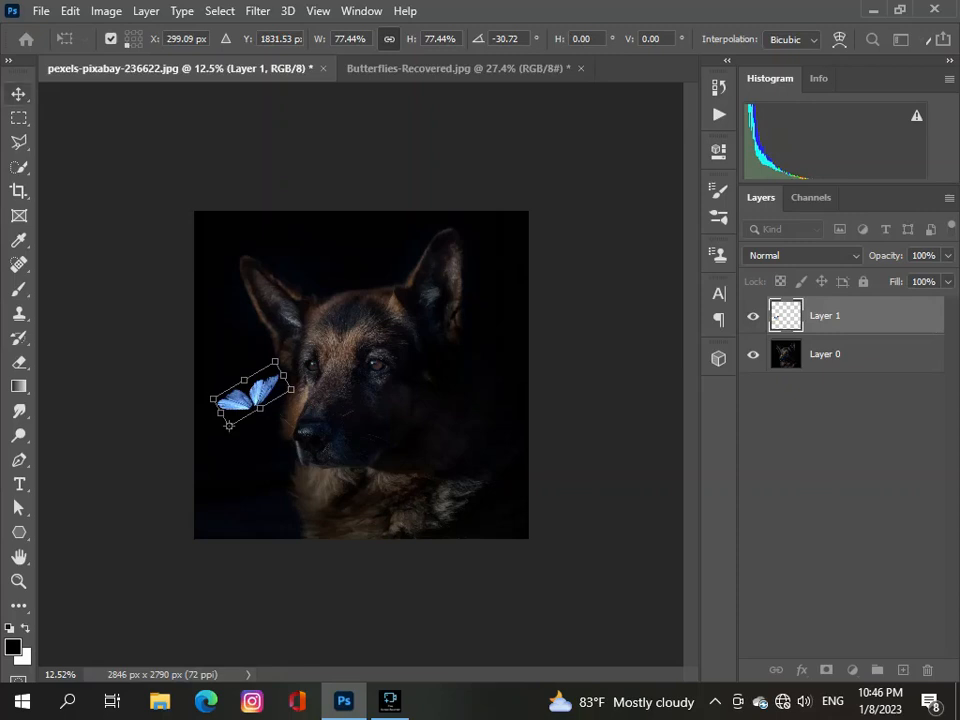
key("Return")
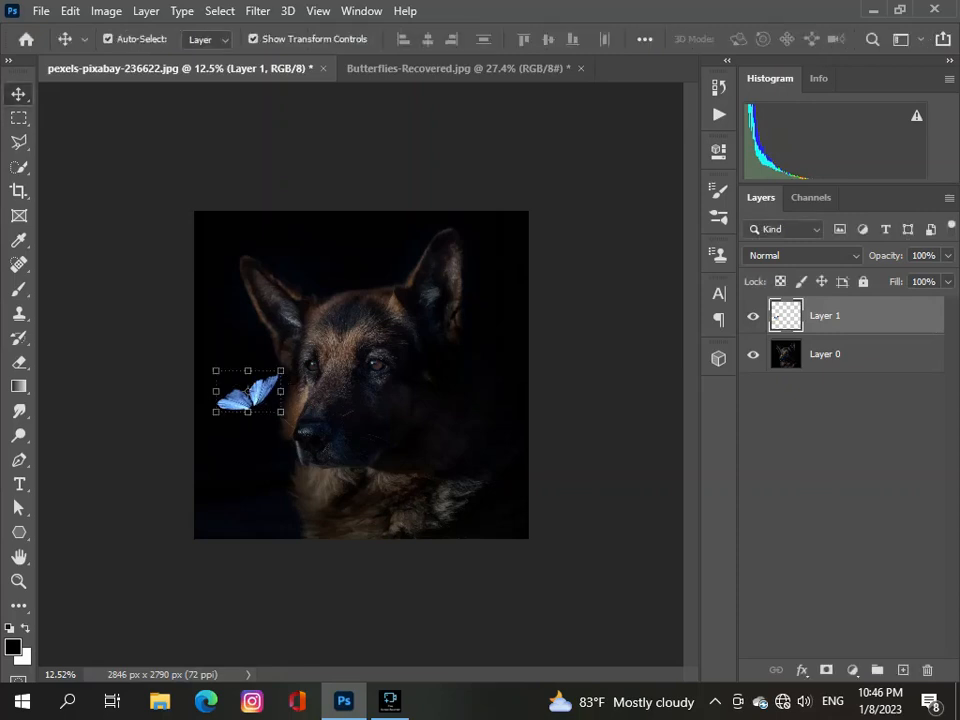
scroll(361, 375, "down", 2)
scroll(361, 375, "up", 7)
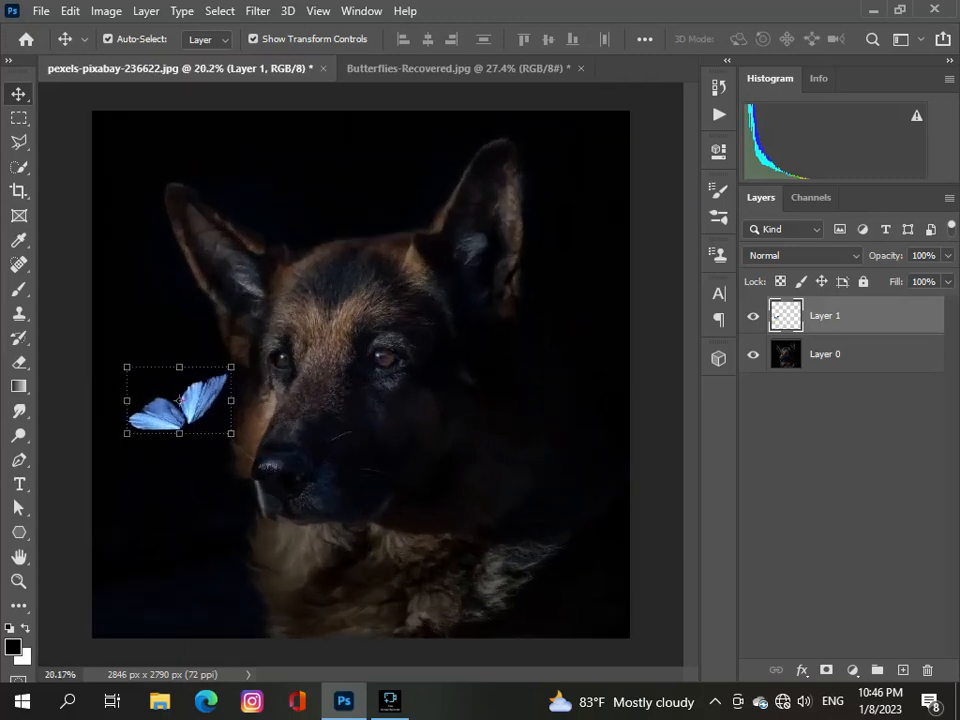
Step: Scale the butterfly proportionally to about 94%, place it slightly farther out from the dog's face, apply the transformation and deselect the layer
key("ctrl+t")
mouse_move(205, 385)
left_mouse_down()
mouse_move(232, 362)
mouse_move(212, 362)
left_mouse_up()
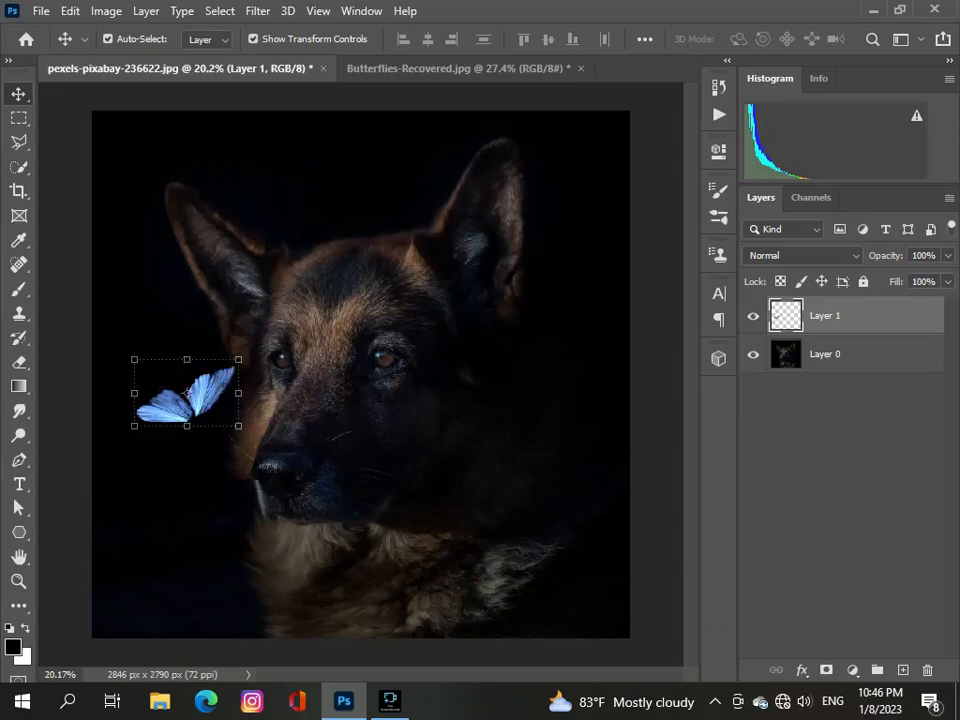
left_click_drag(134, 426, 141, 421)
scroll(141, 421, "down", 5)
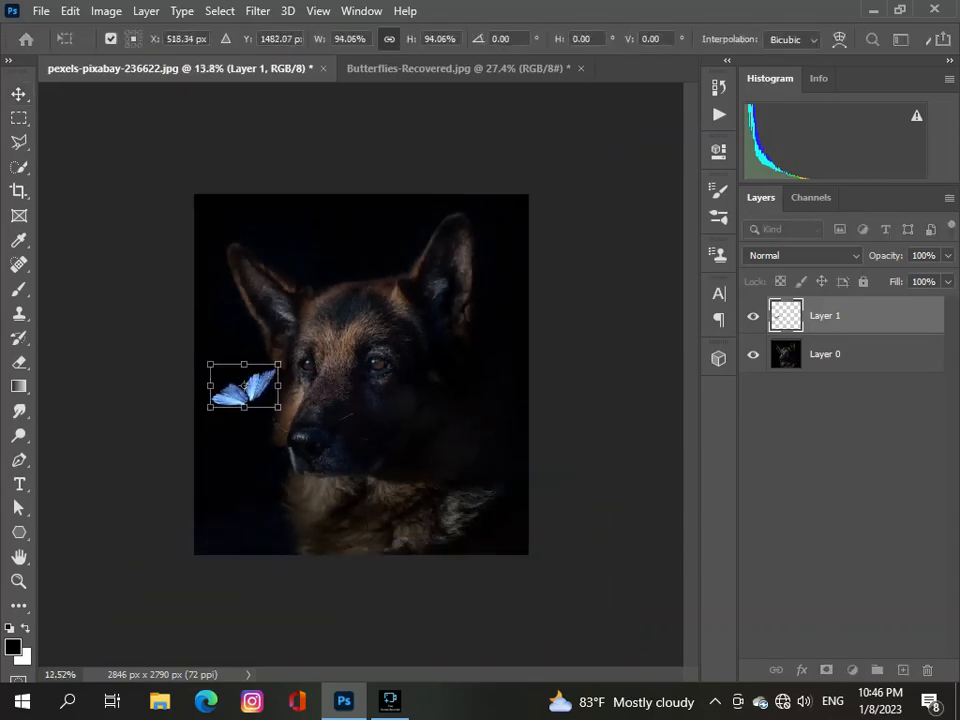
scroll(325, 388, "up", 5)
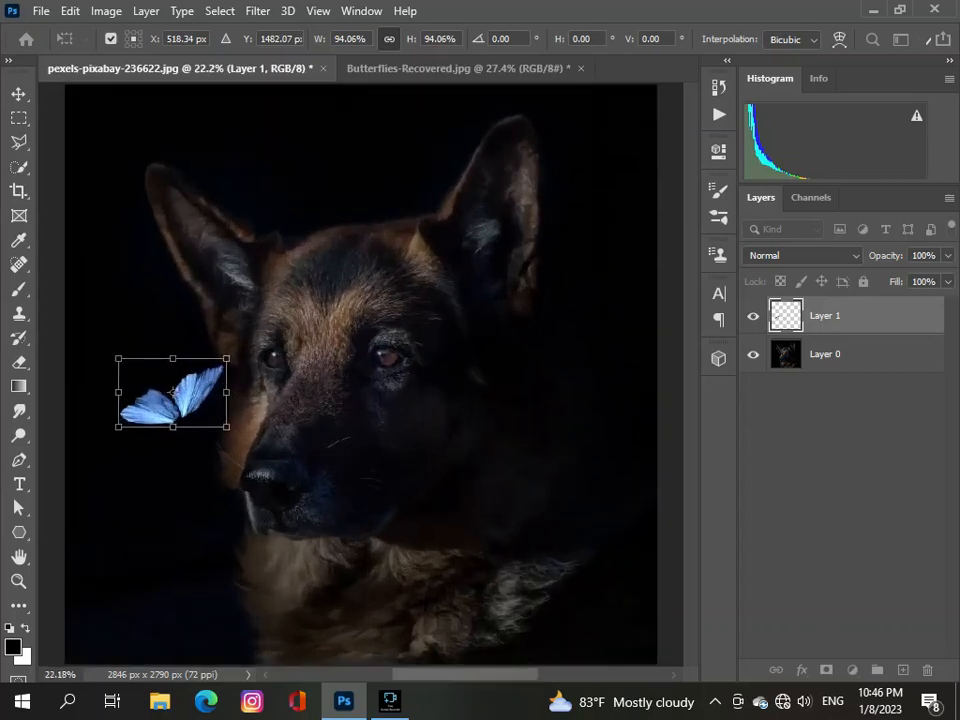
scroll(360, 380, "down", 2)
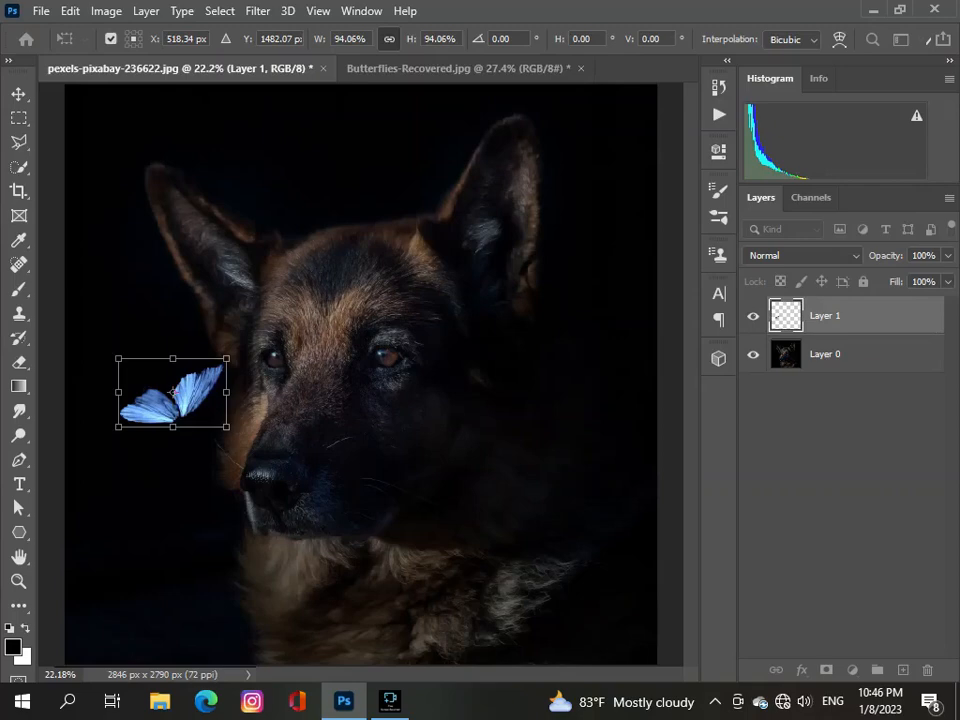
left_click_drag(174, 390, 154, 398)
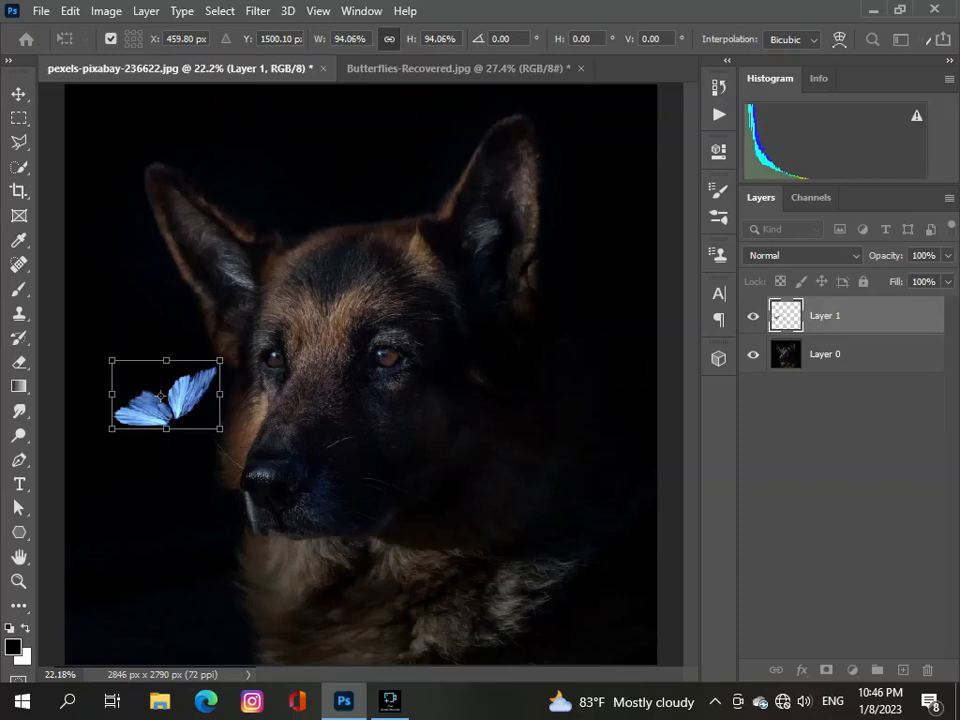
key("Return")
left_click(52, 400)
scroll(361, 375, "down", 3)
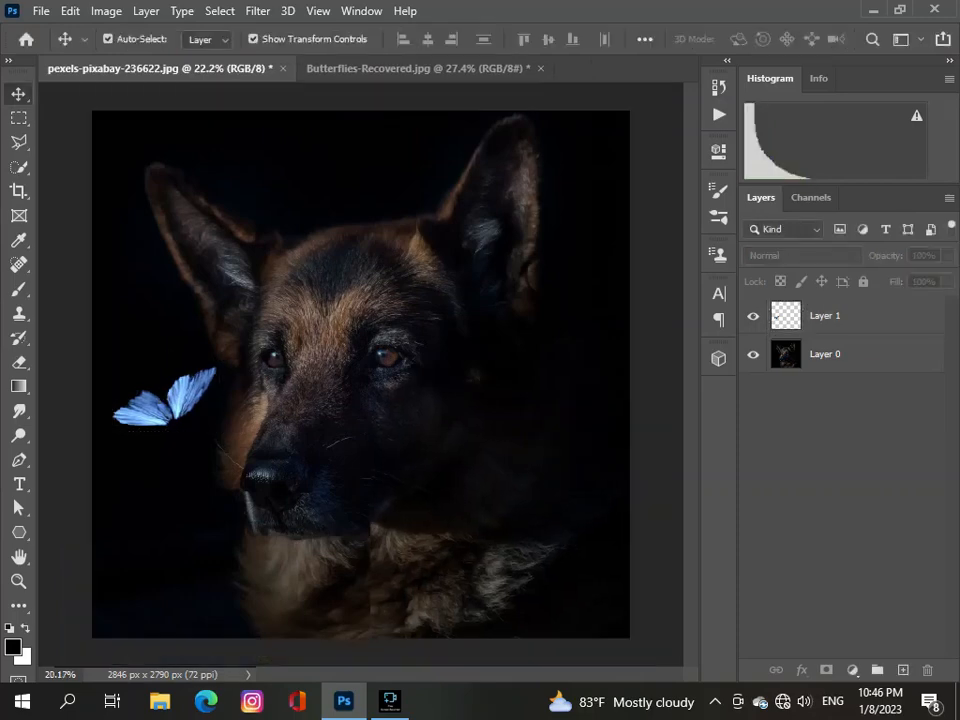
scroll(361, 375, "down", 2)
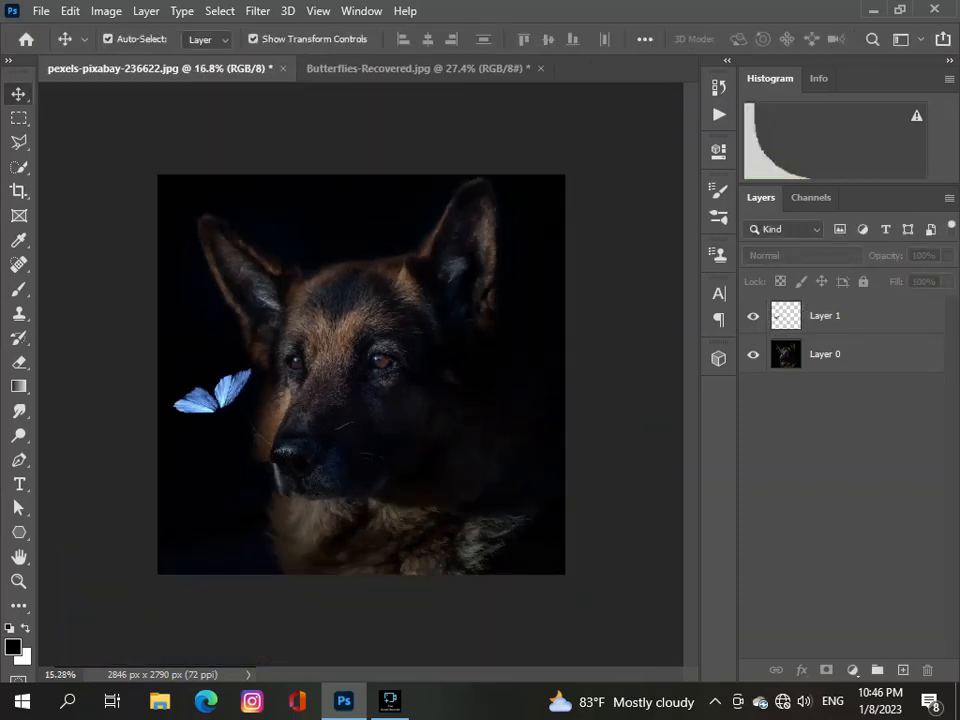
scroll(361, 375, "up", 2)
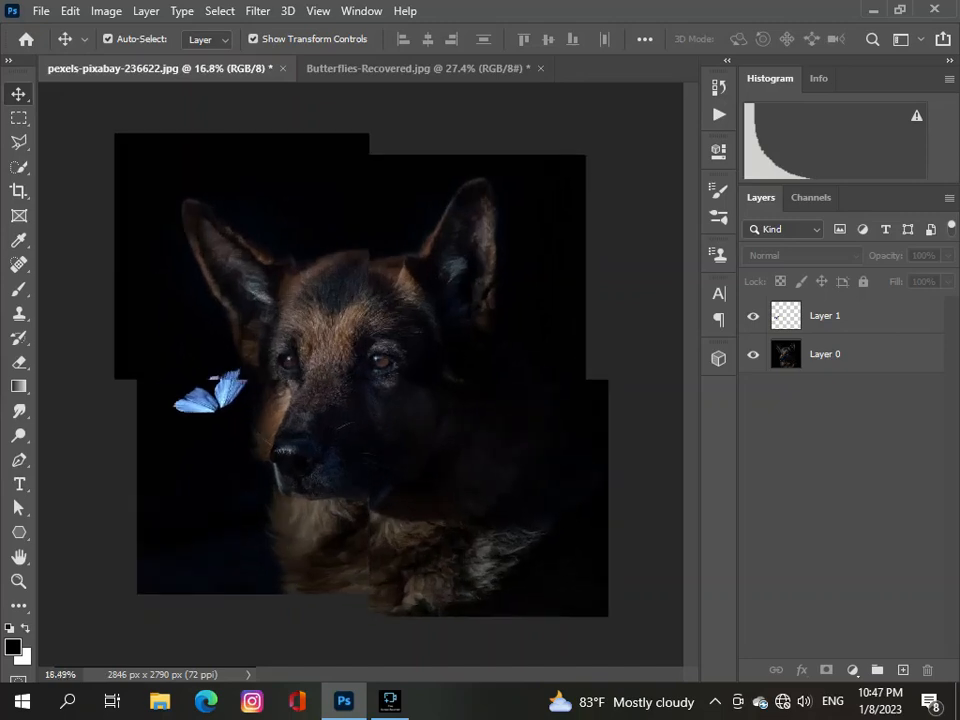
scroll(361, 375, "down", 1)
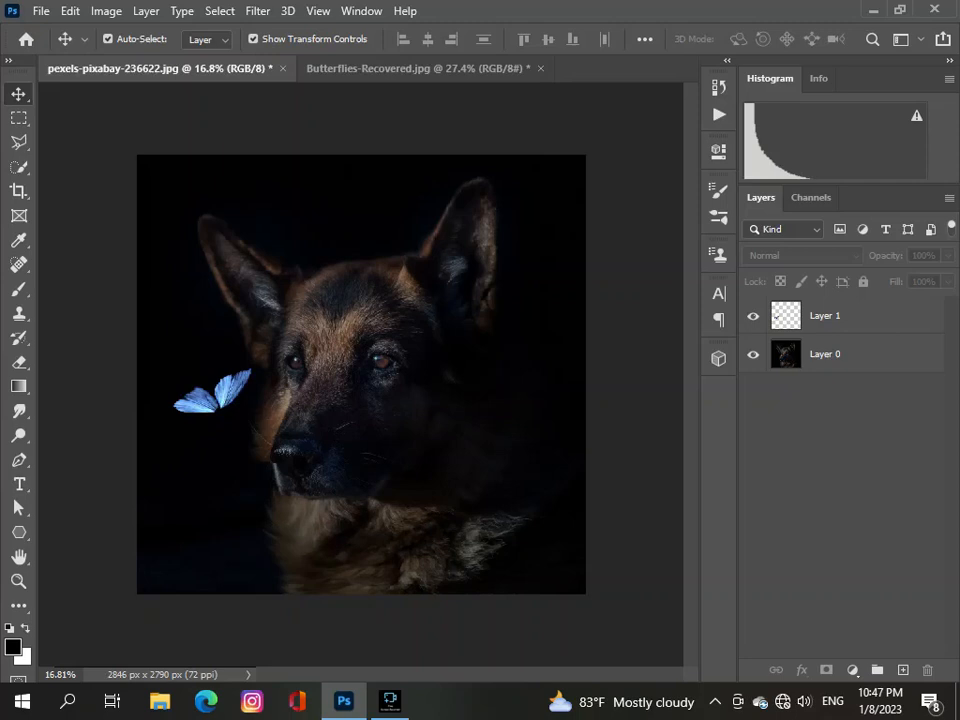
Step: Activate the Brush tool and add a new empty layer above the butterfly layer
left_click(777, 316)
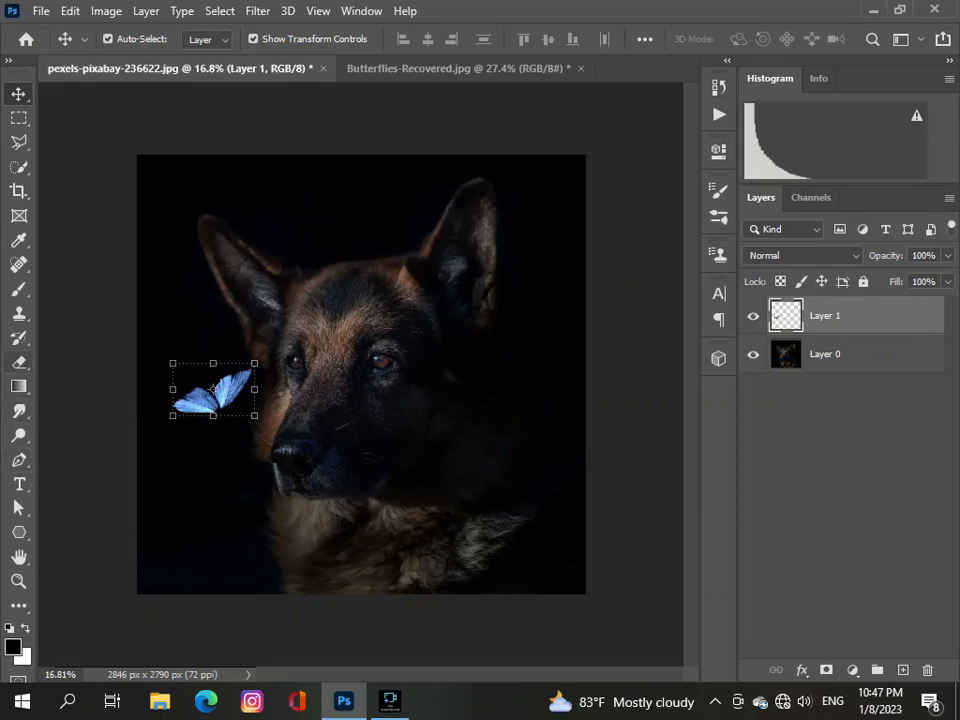
left_click(18, 338)
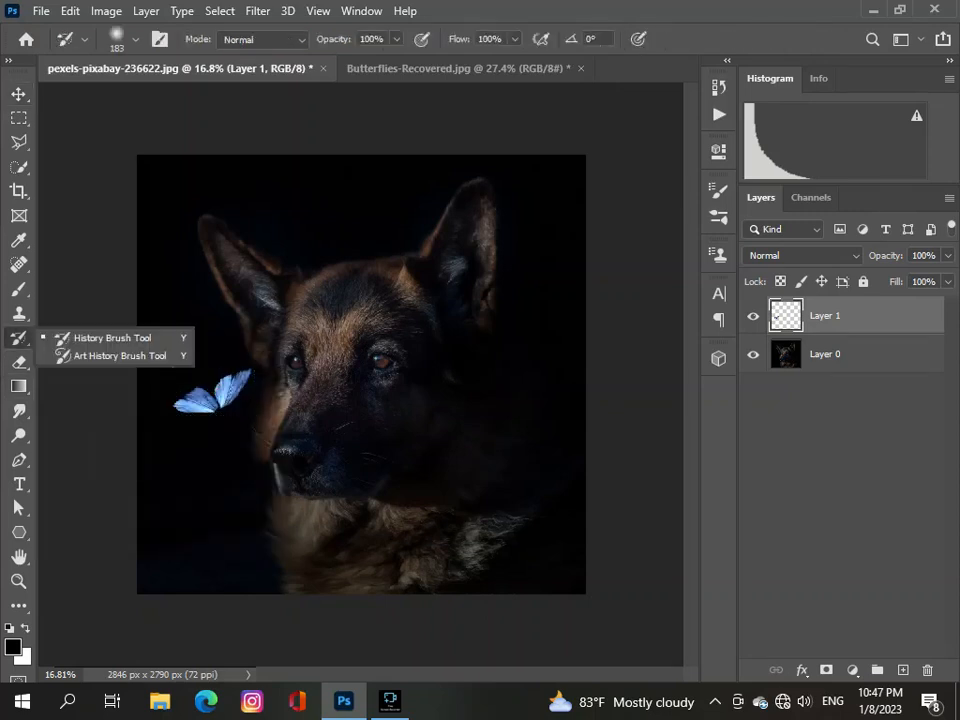
left_click(18, 289)
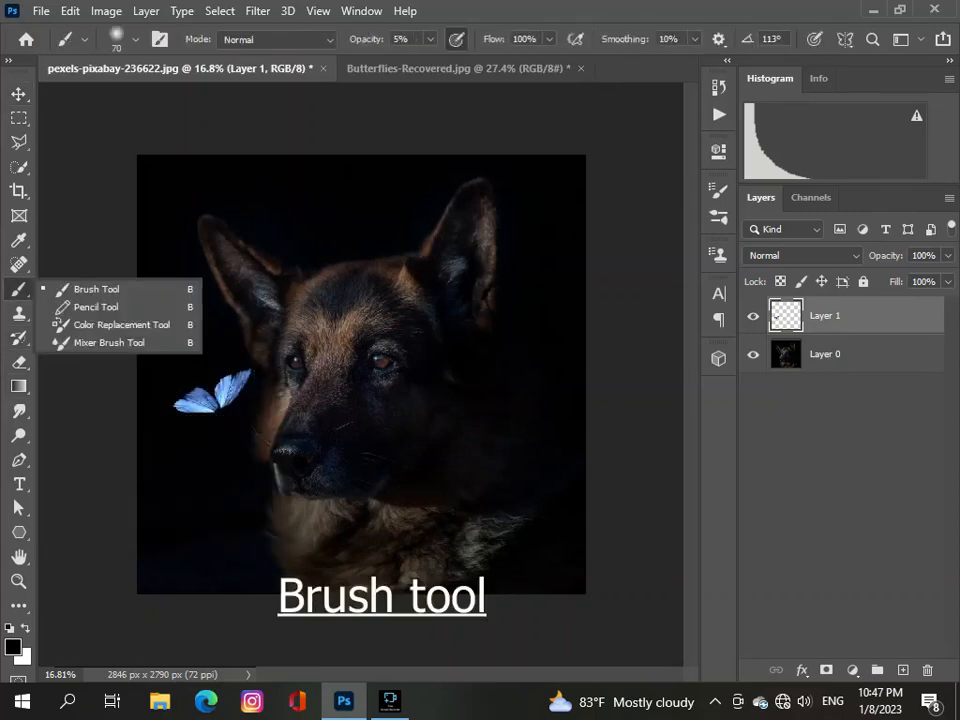
left_click(97, 289)
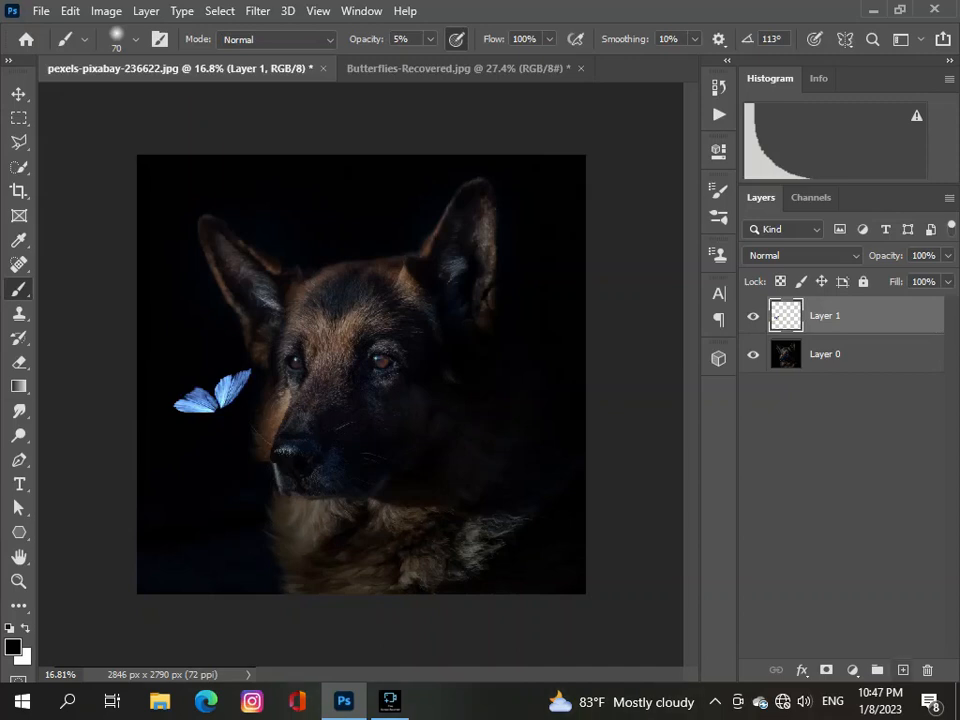
key("ctrl+shift+alt+n")
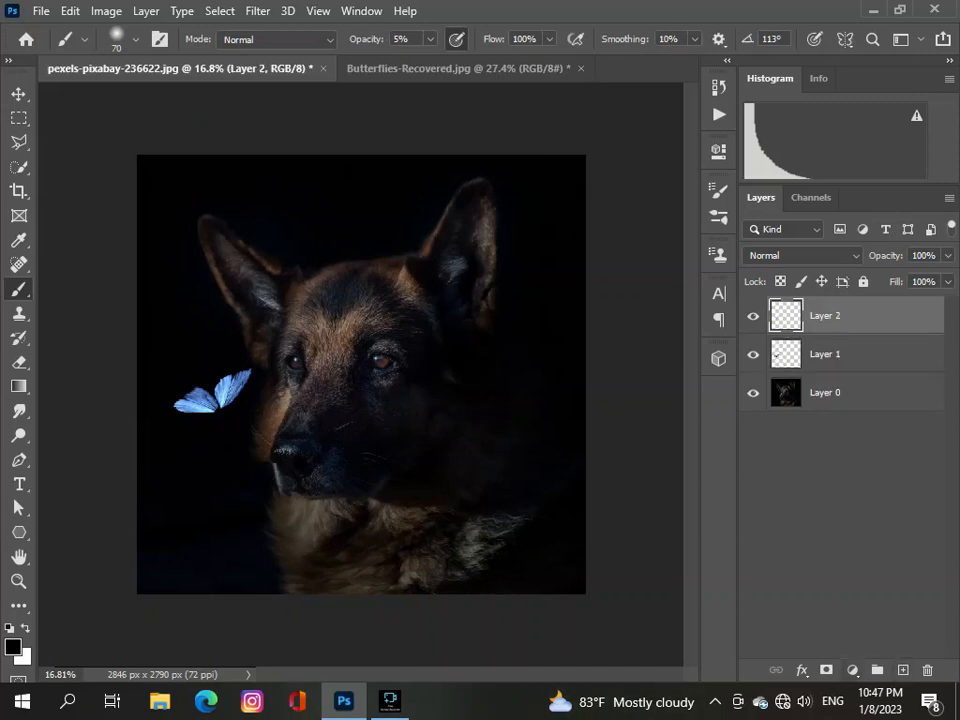
Step: Set the foreground colour to light blue 9ce6ff for the Brush tool
left_click(13, 647)
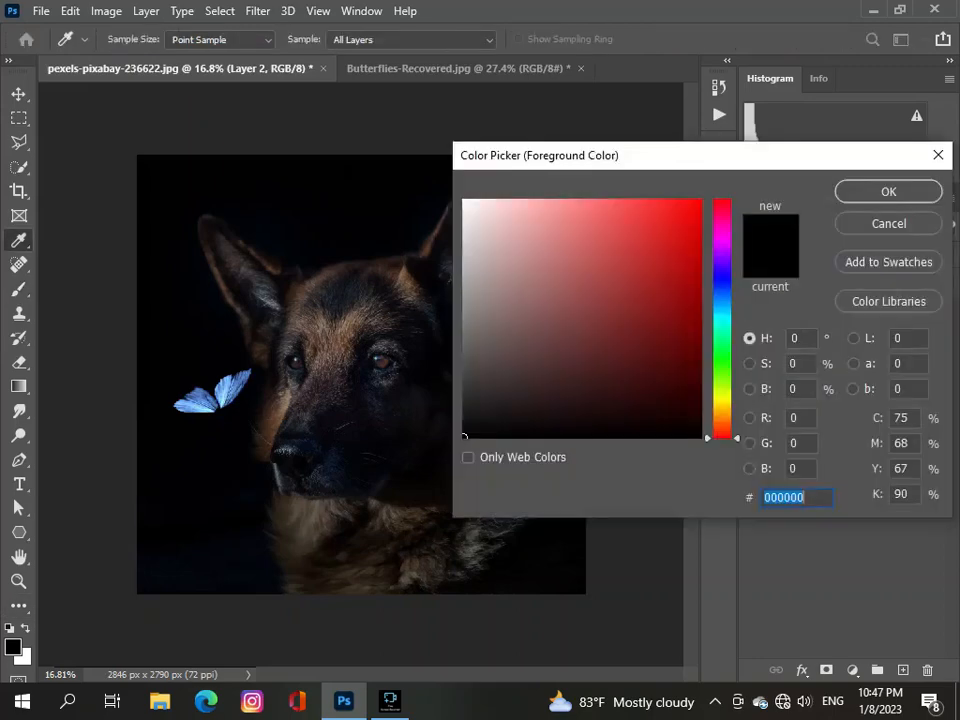
left_click(722, 311)
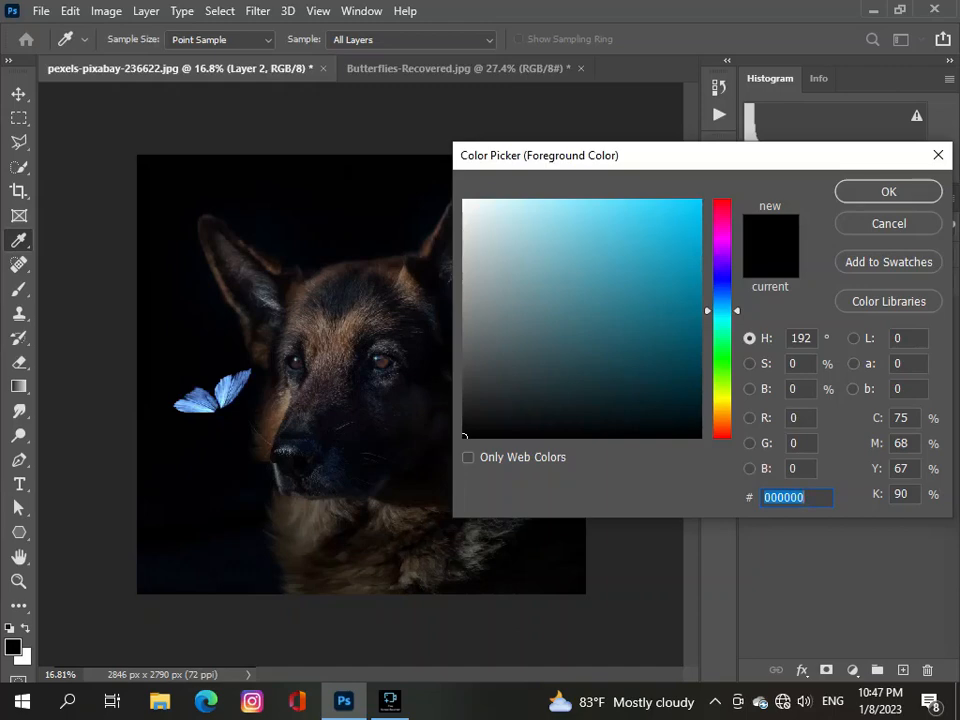
left_click(555, 199)
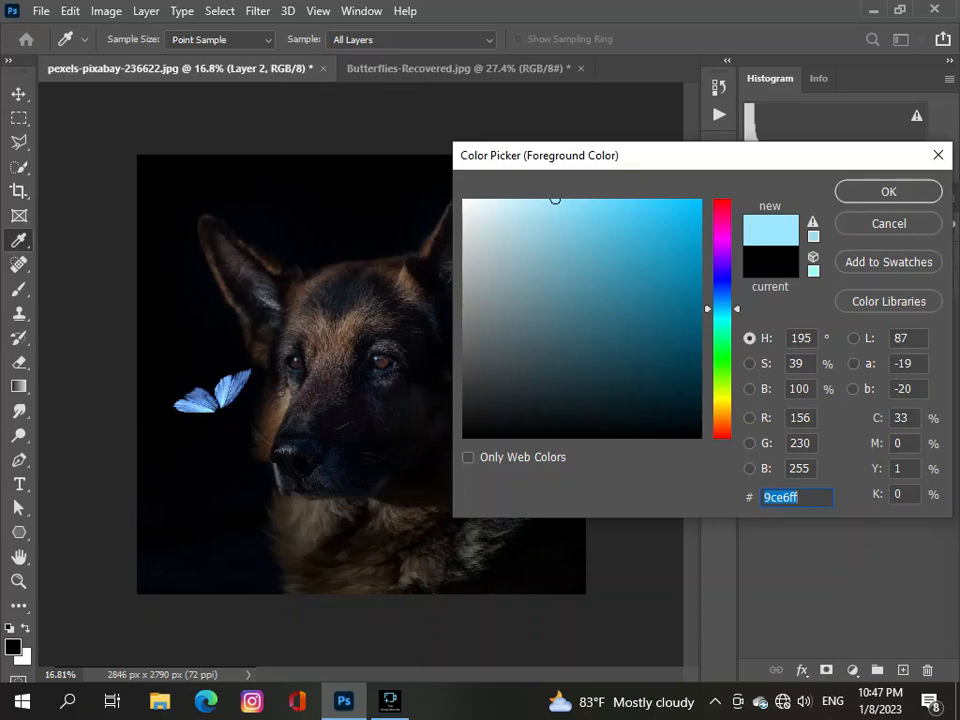
key("Return")
key("b")
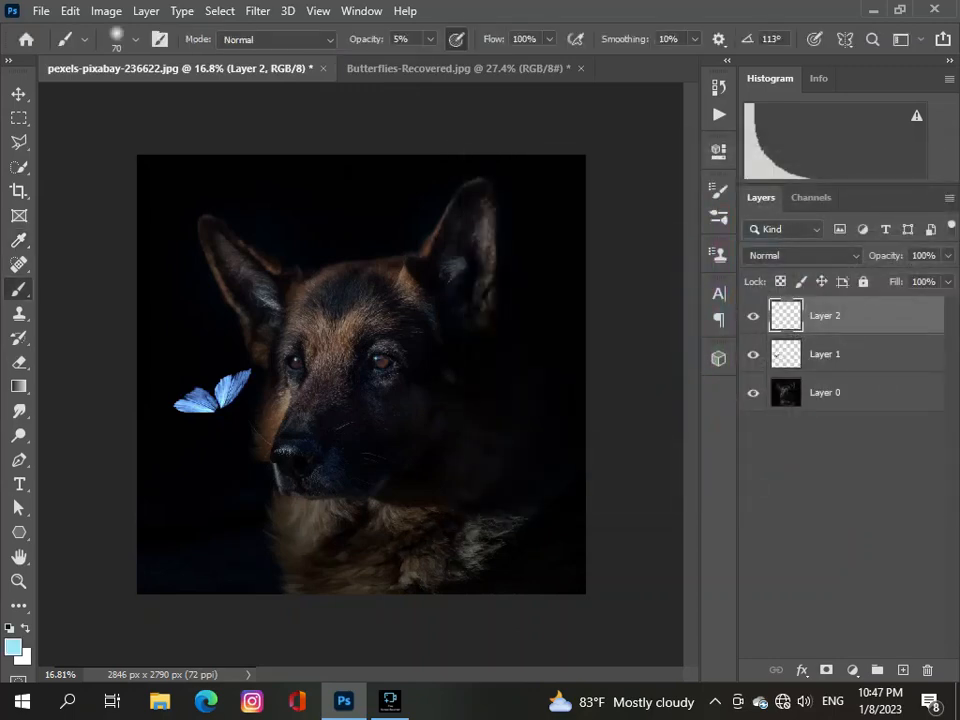
Step: Paint a single soft light-blue dab over the butterfly's centre with a 306 px brush at 100% opacity
left_click(135, 40)
left_click_drag(146, 100, 204, 100)
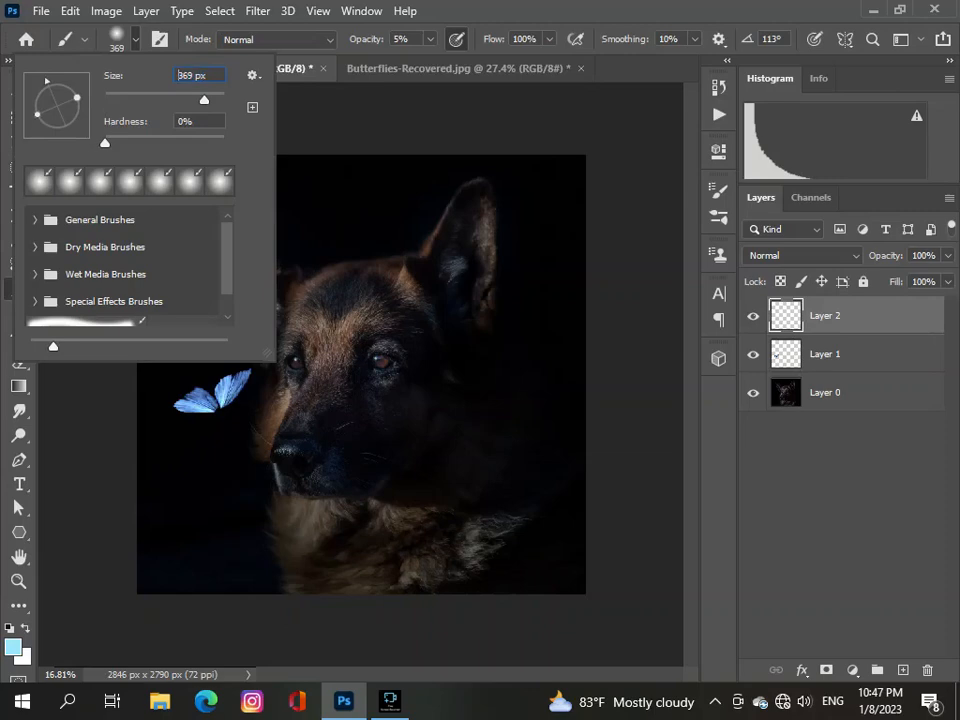
type("306")
key("Return")
key("Return")
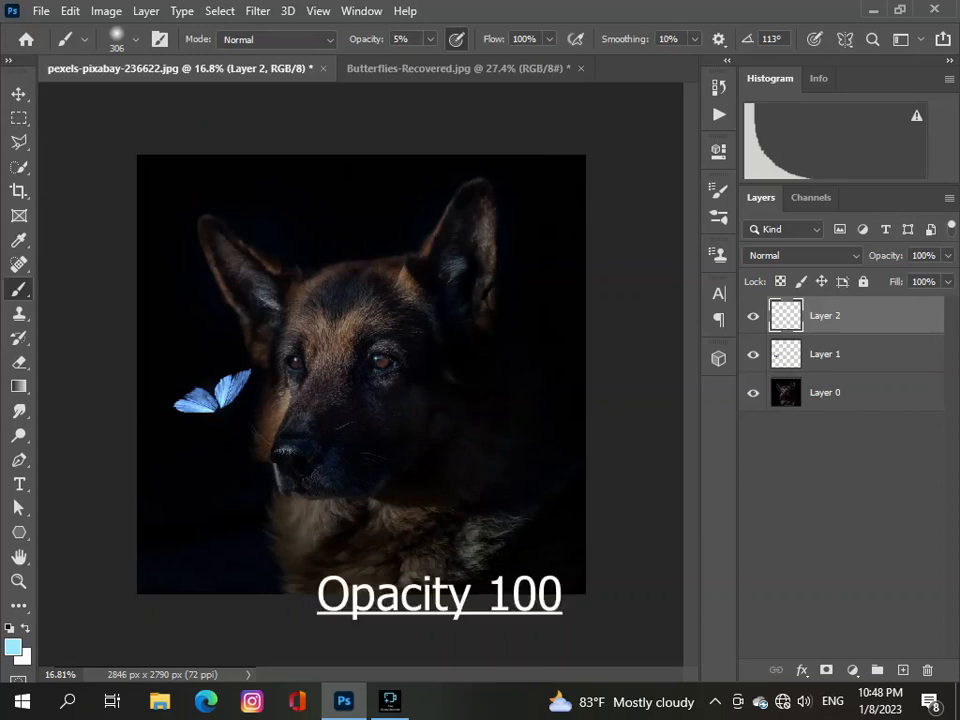
left_click(430, 40)
left_click_drag(430, 61, 512, 61)
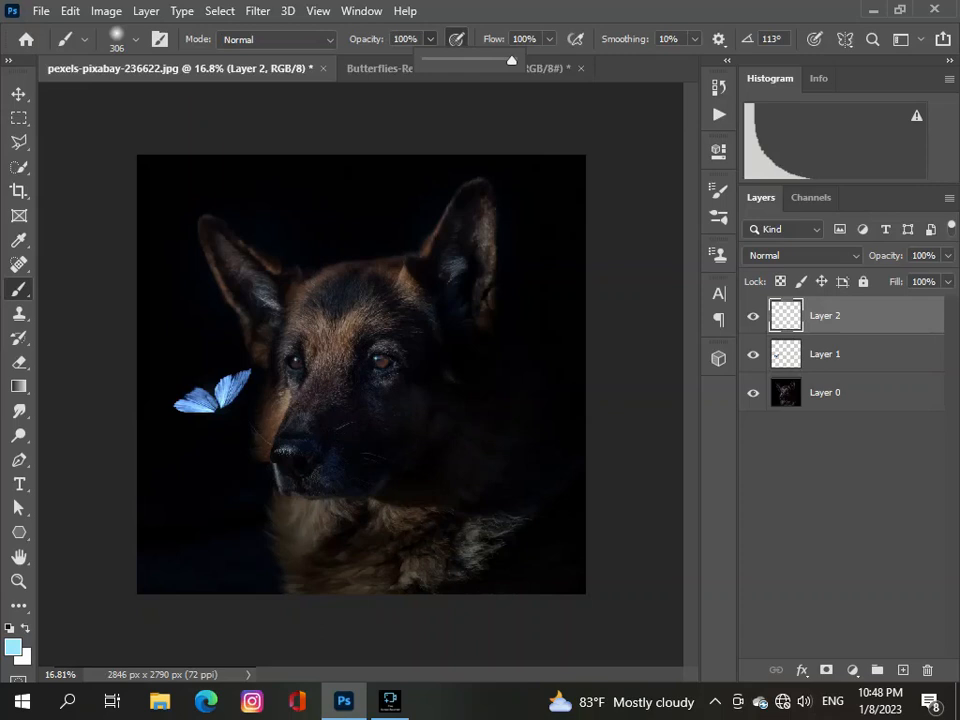
left_click(215, 399)
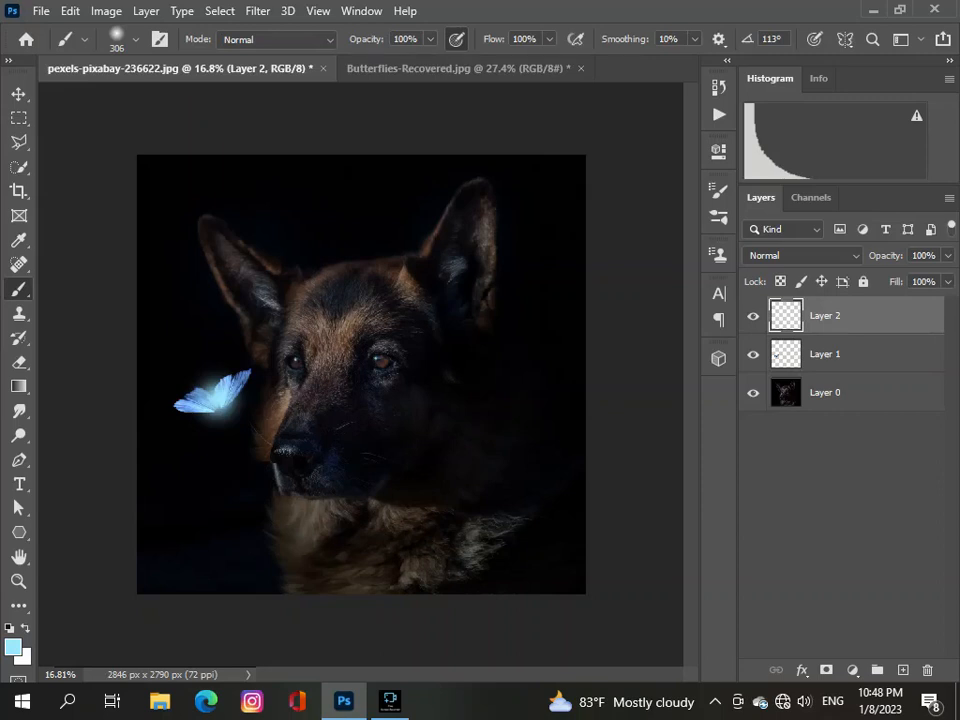
left_click(430, 40)
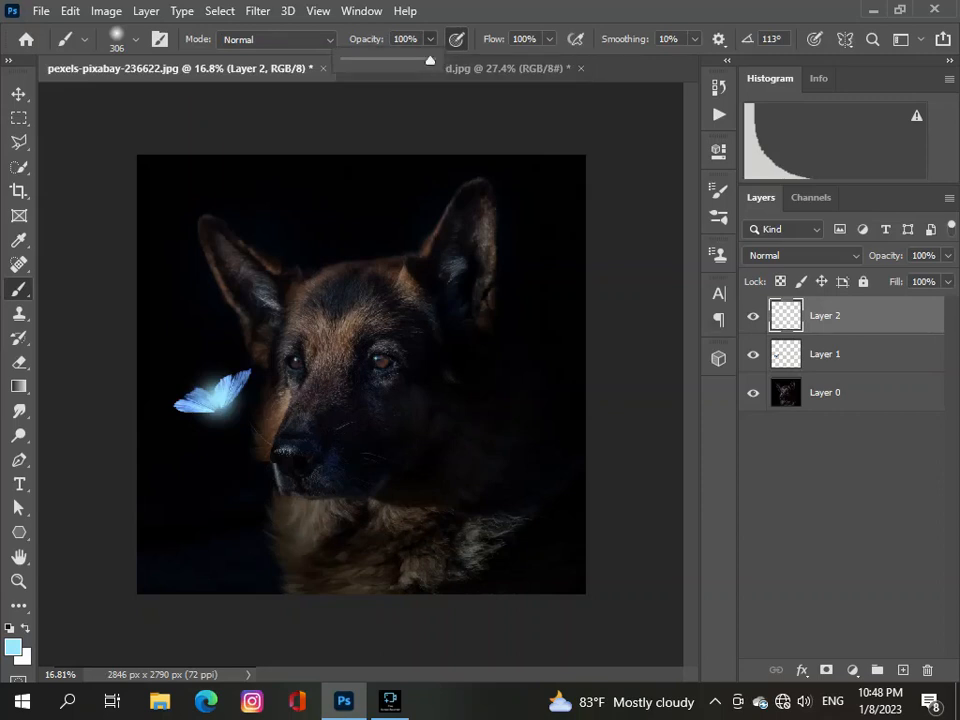
Step: Preview the blend modes on the glow layer, Layer 2, and set it to Overlay
left_click(800, 255)
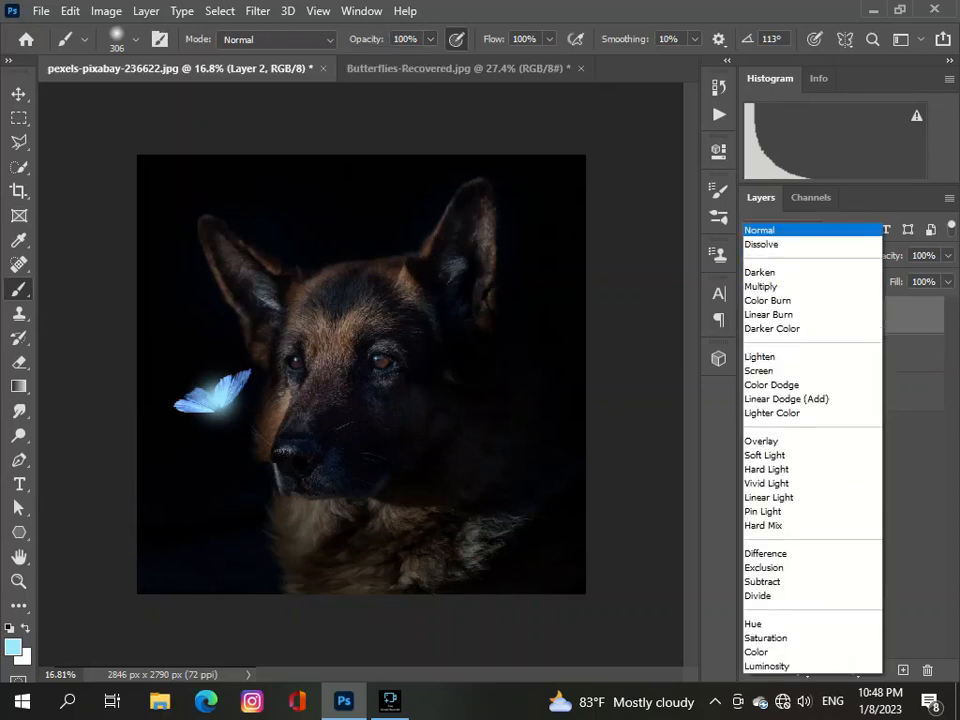
key("Down")
key("Down")
key("Down")
key("Down")
key("Down")
key("Down")
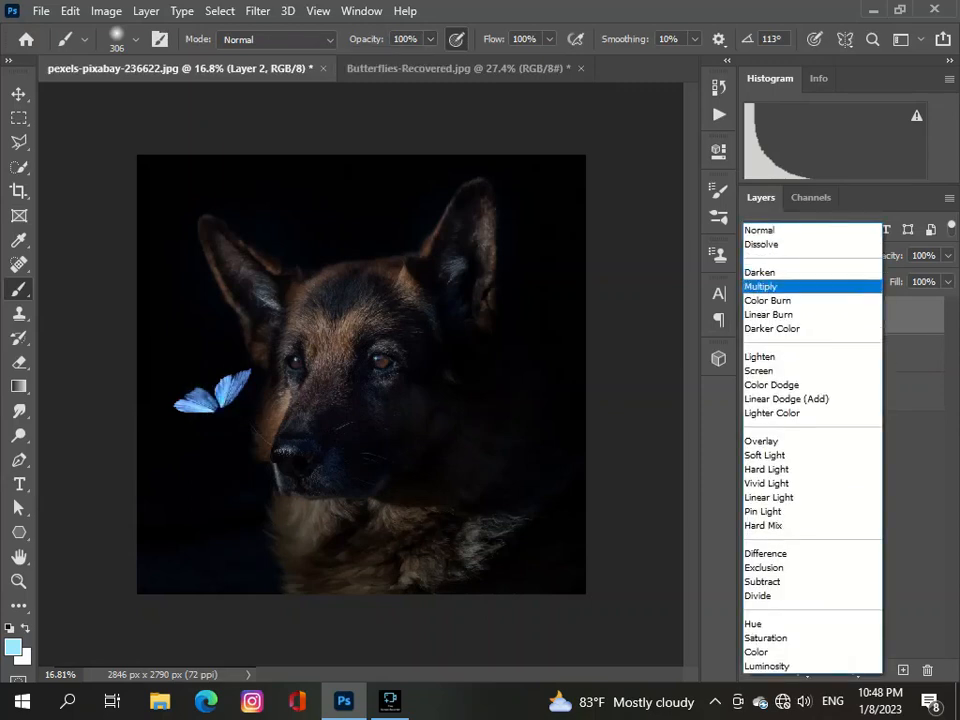
key("Down")
key("Down")
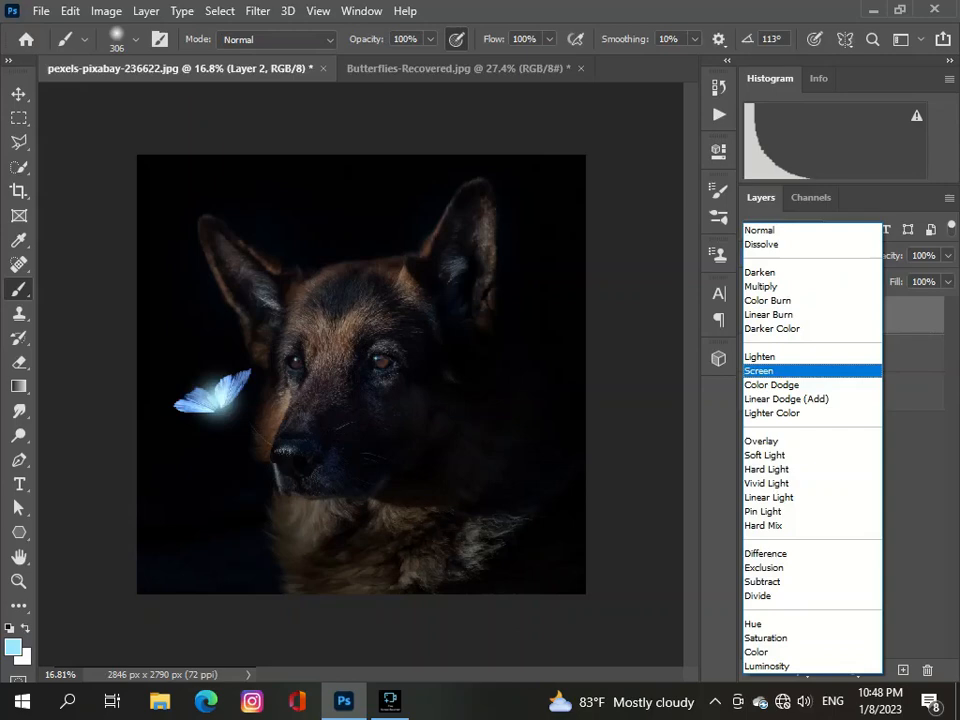
key("Up")
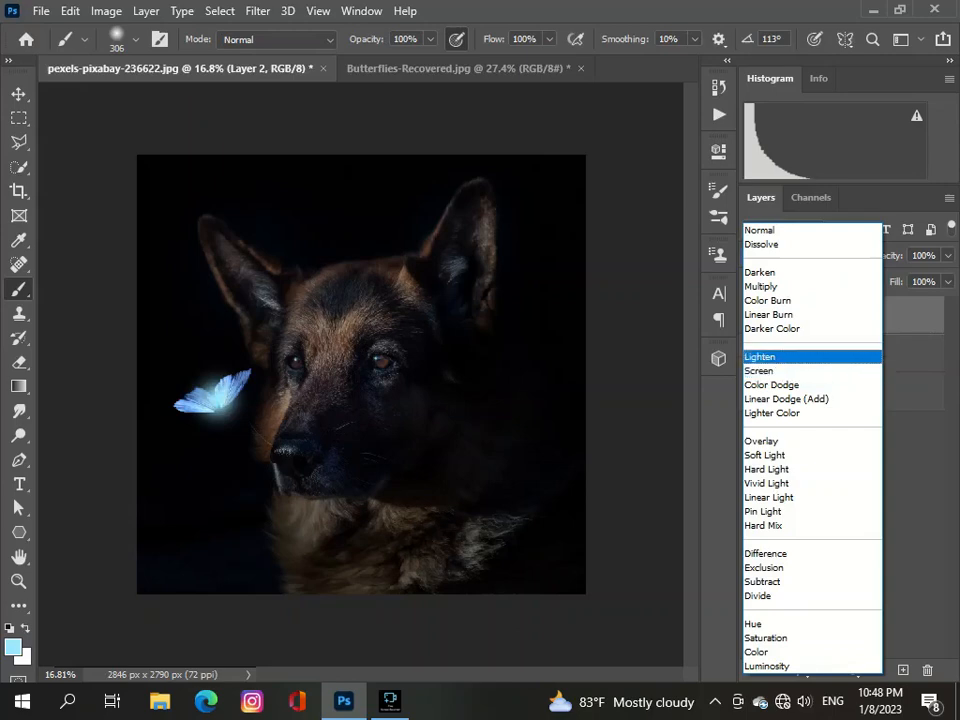
key("Down")
key("Down")
key("Down")
key("Down")
key("Down")
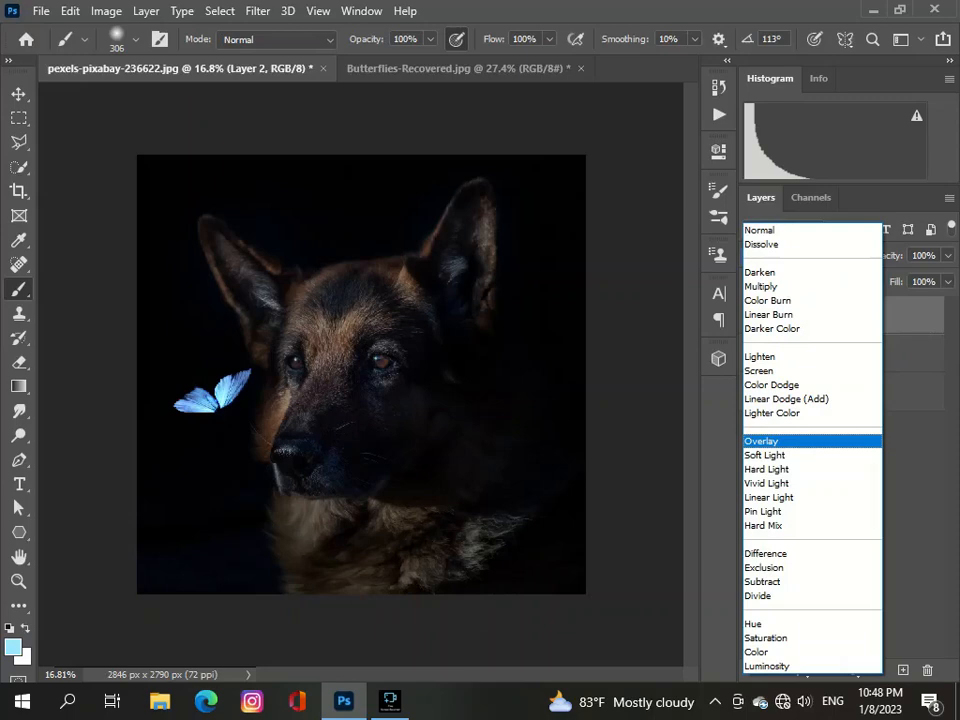
key("Return")
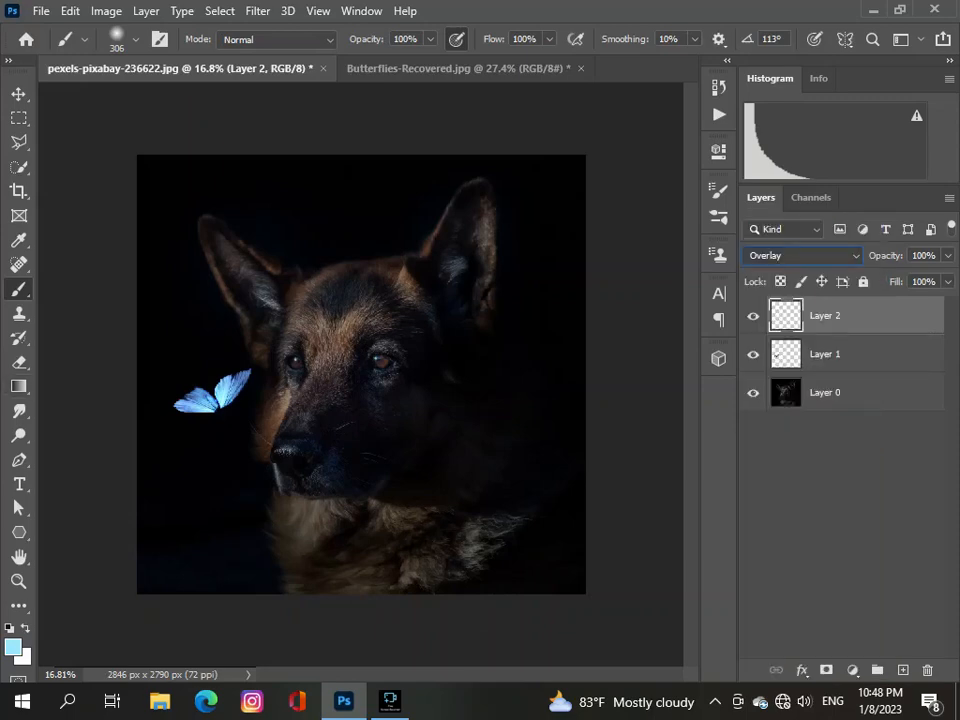
Step: Enlarge the soft brush to 800 px
left_click(116, 39)
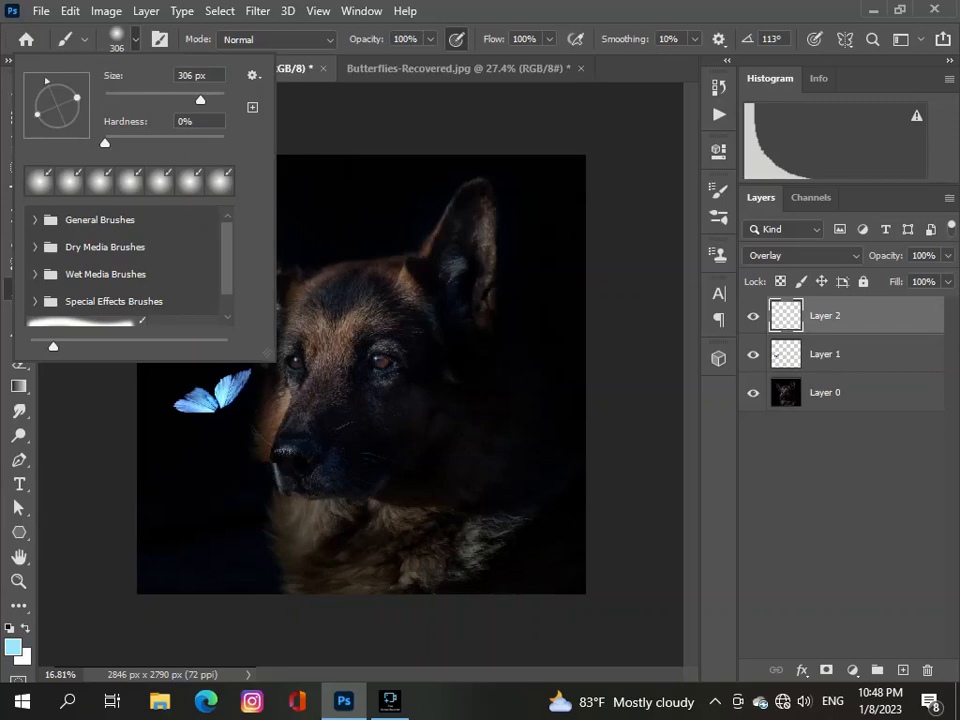
left_click_drag(200, 100, 213, 100)
left_click_drag(213, 100, 215, 100)
type("1102")
left_click_drag(214, 100, 213, 100)
key("BackSpace")
key("BackSpace")
key("BackSpace")
type("800")
key("Return")
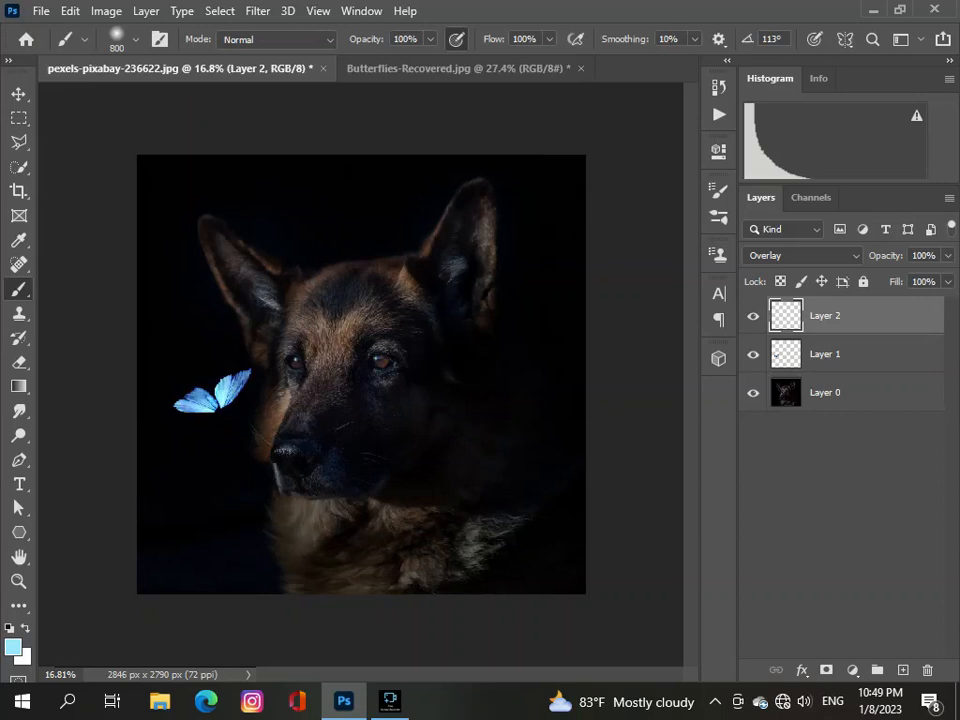
Step: Add a new top layer, paint one large light-blue glow dab over the butterfly and set the layer's blend mode to Screen
key("ctrl+shift+alt+n")
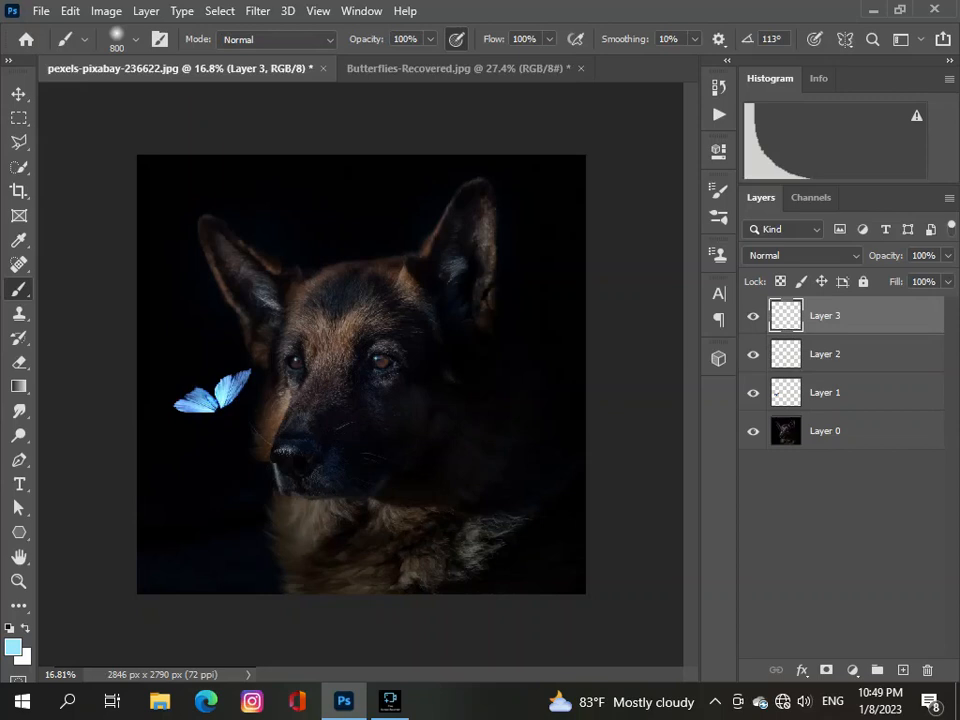
left_click(205, 395)
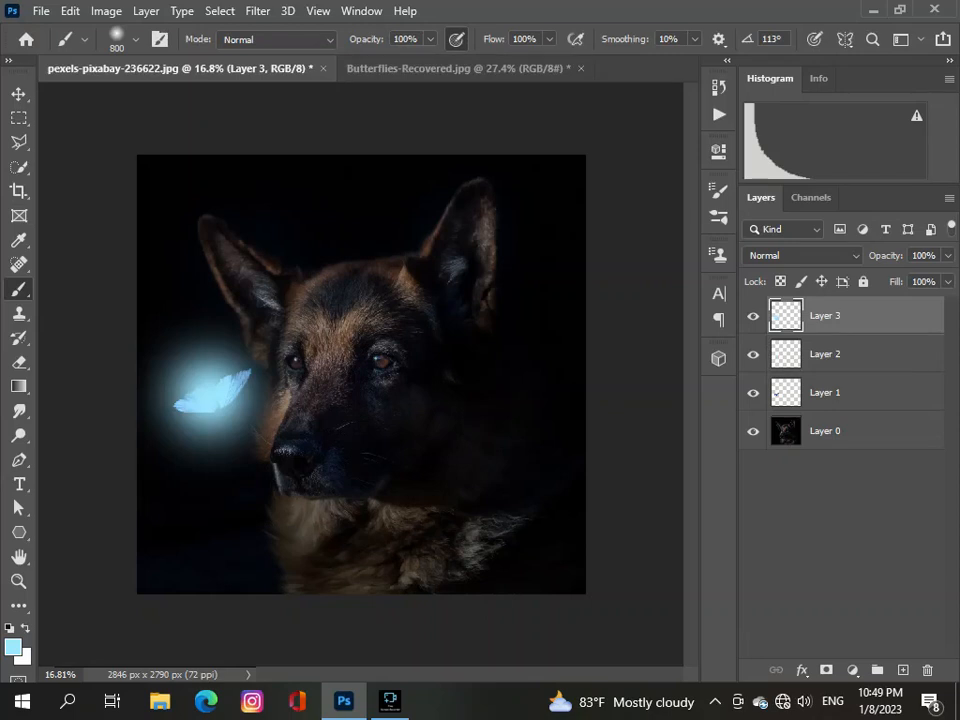
left_click(804, 256)
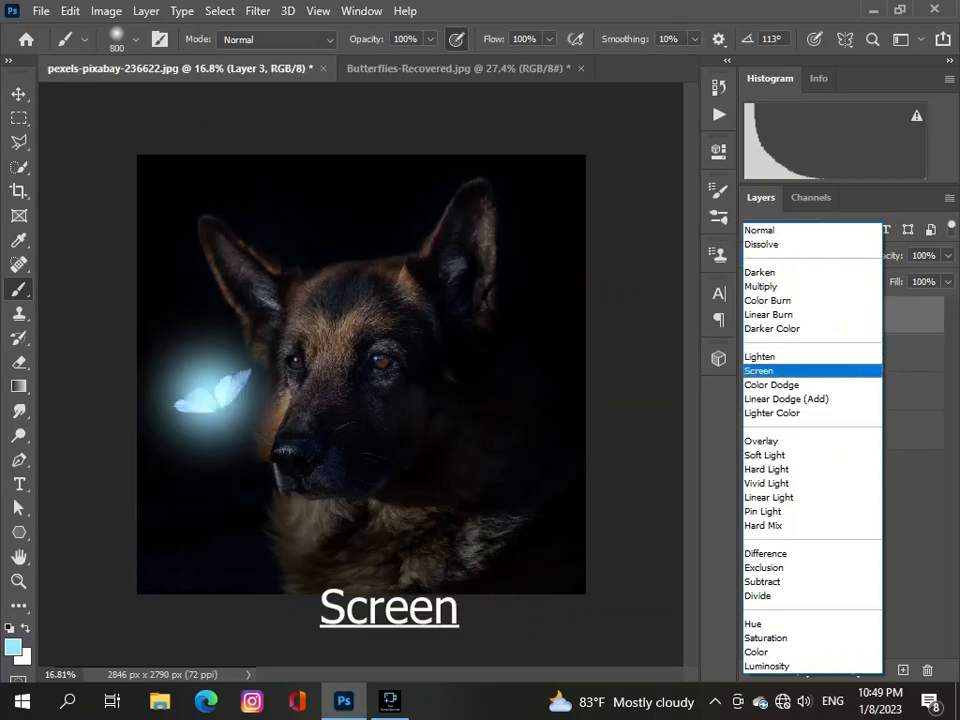
key("Return")
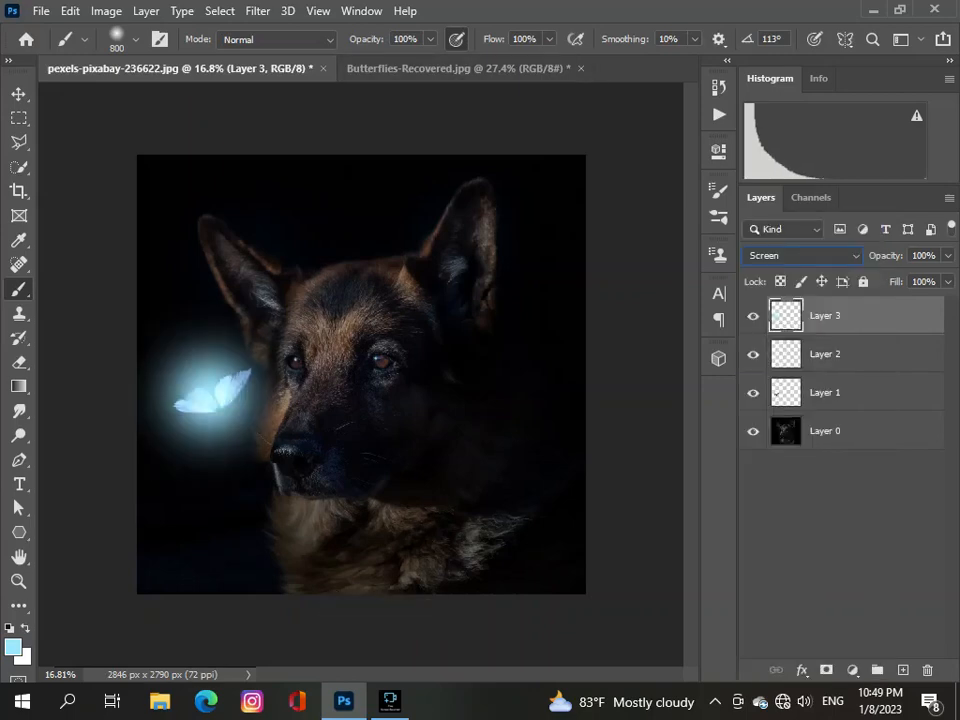
Step: Lower the brush flow to 85%
left_click(549, 39)
left_click_drag(549, 61, 536, 61)
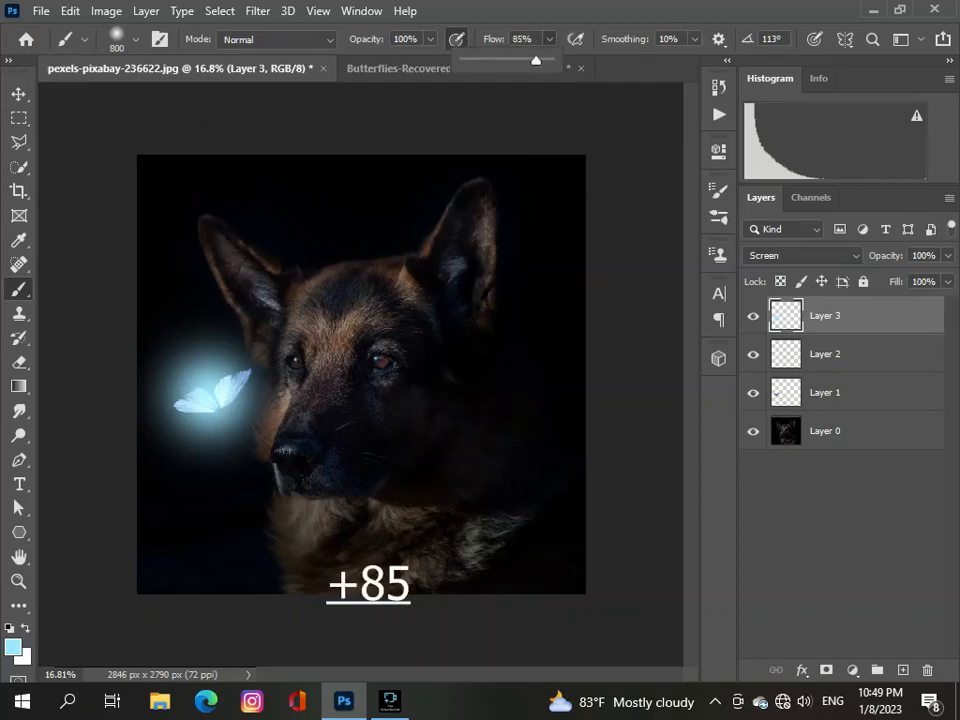
left_click(430, 39)
left_click(840, 545)
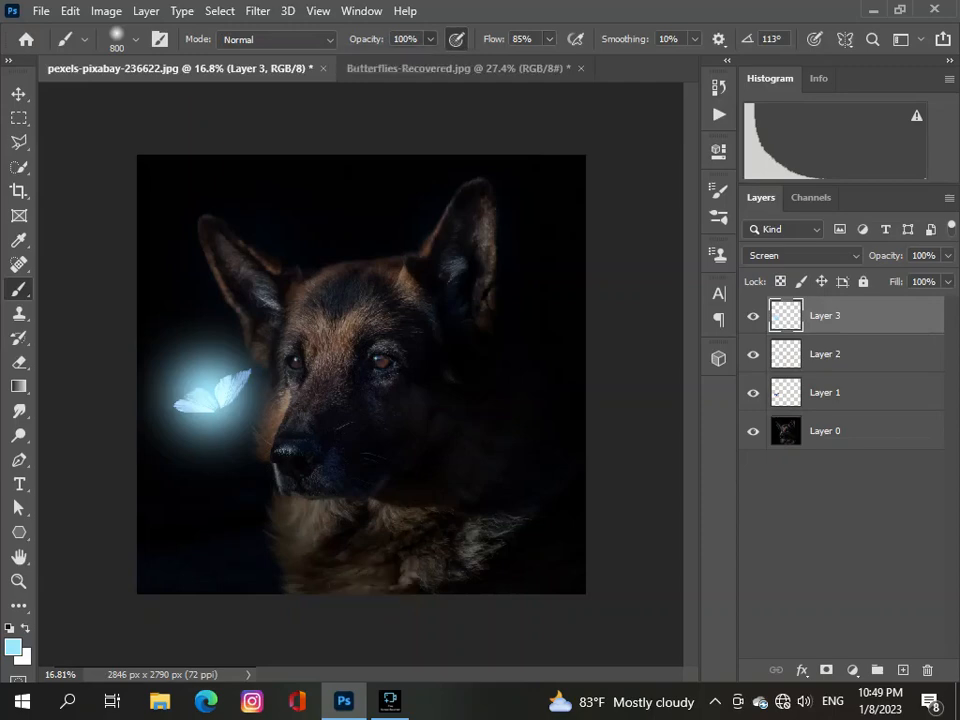
Step: Reduce the opacity of the butterfly's large glow layer, Layer 3, to 70%
left_click(850, 316)
left_click(947, 255)
left_click_drag(946, 277, 924, 277)
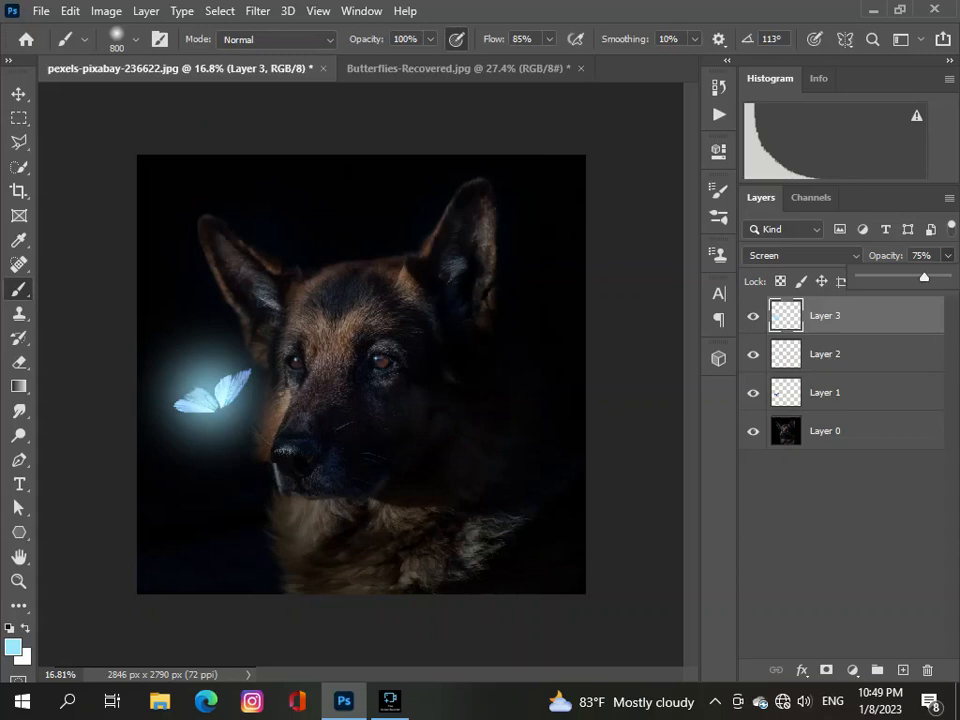
left_click_drag(924, 277, 922, 277)
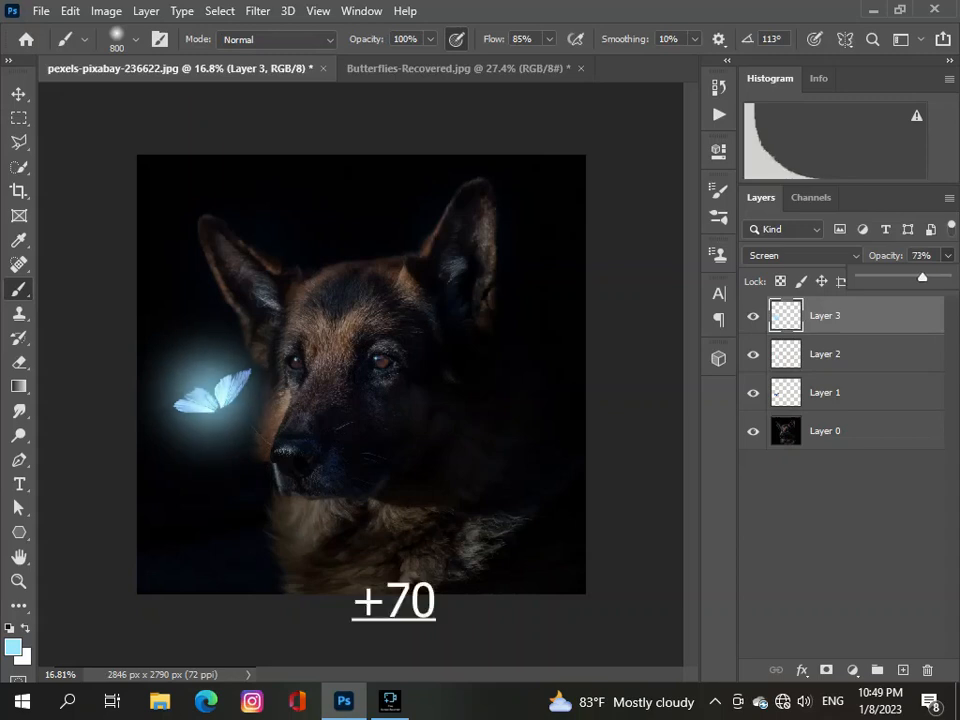
left_click_drag(922, 277, 919, 277)
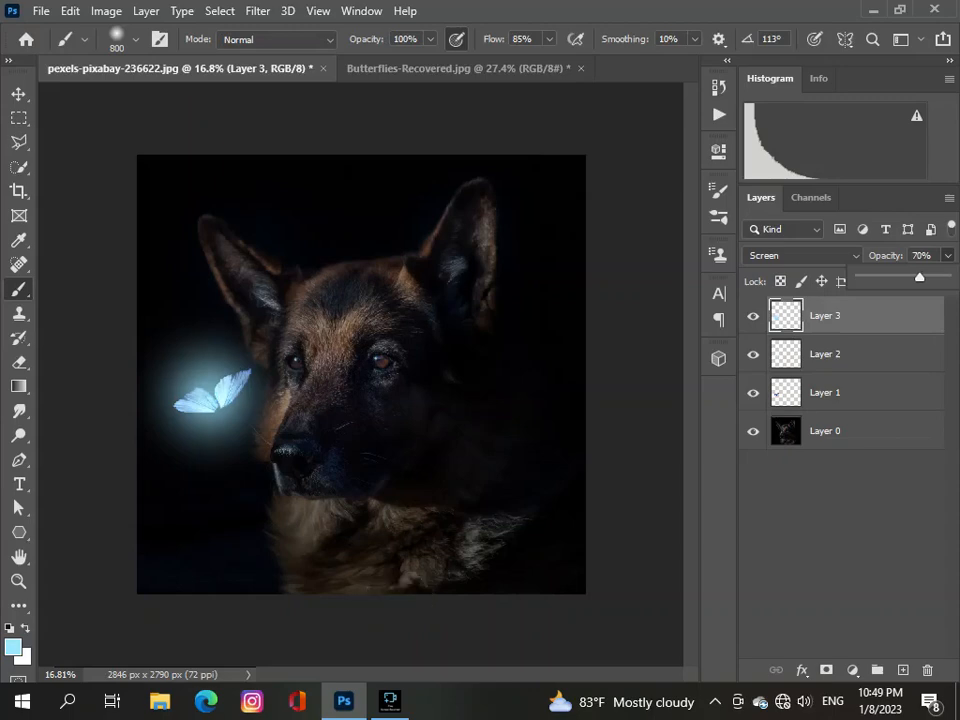
left_click(846, 530)
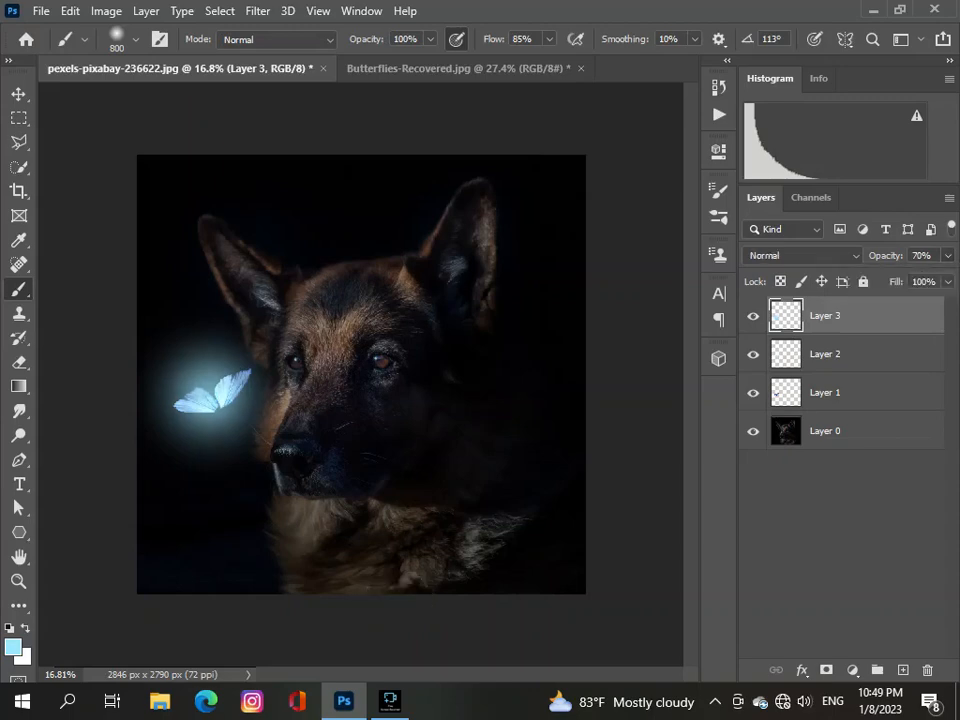
Step: Reduce Layer 3's fill to 95% and leave no layer selected
left_click(850, 316)
left_click(947, 281)
mouse_move(943, 302)
left_mouse_down()
mouse_move(907, 303)
mouse_move(945, 303)
left_mouse_up()
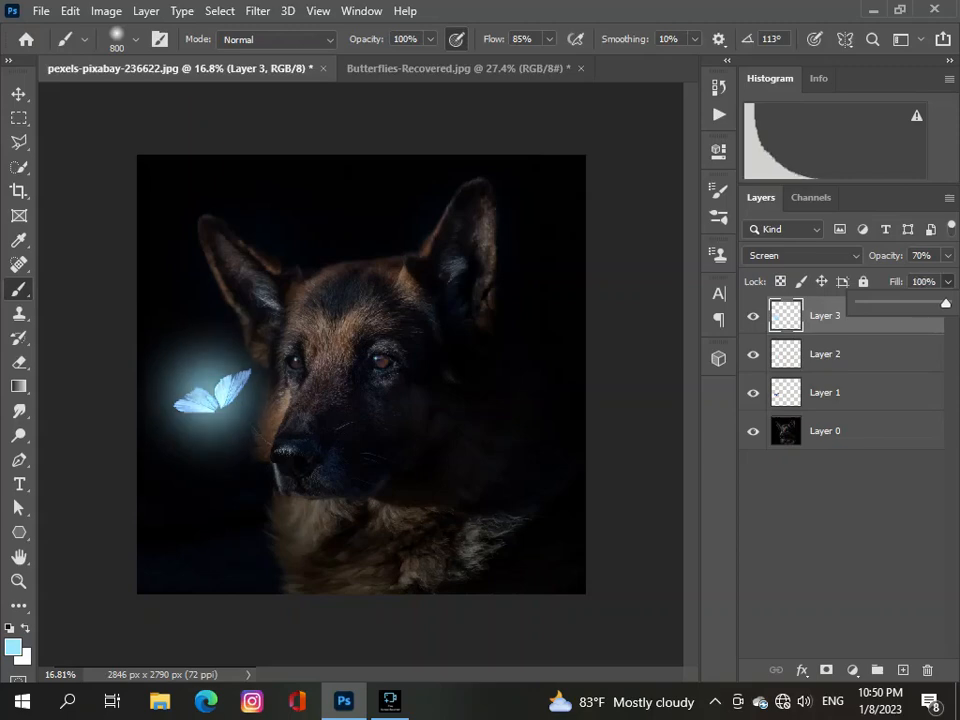
left_click_drag(945, 303, 940, 303)
key("v")
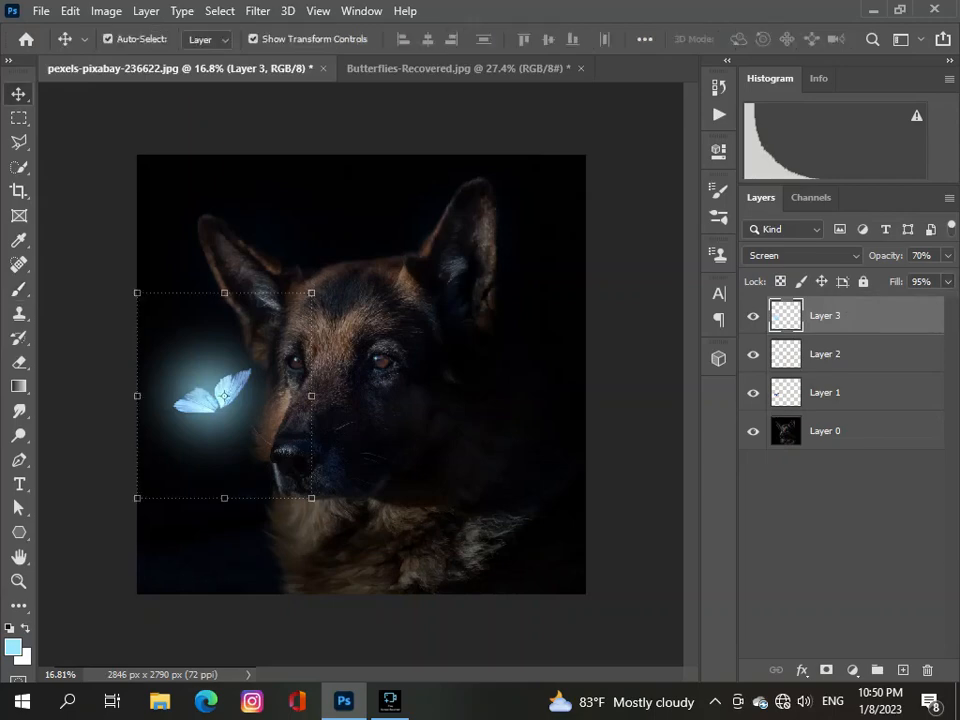
left_click(632, 238)
scroll(632, 238, "down", 2)
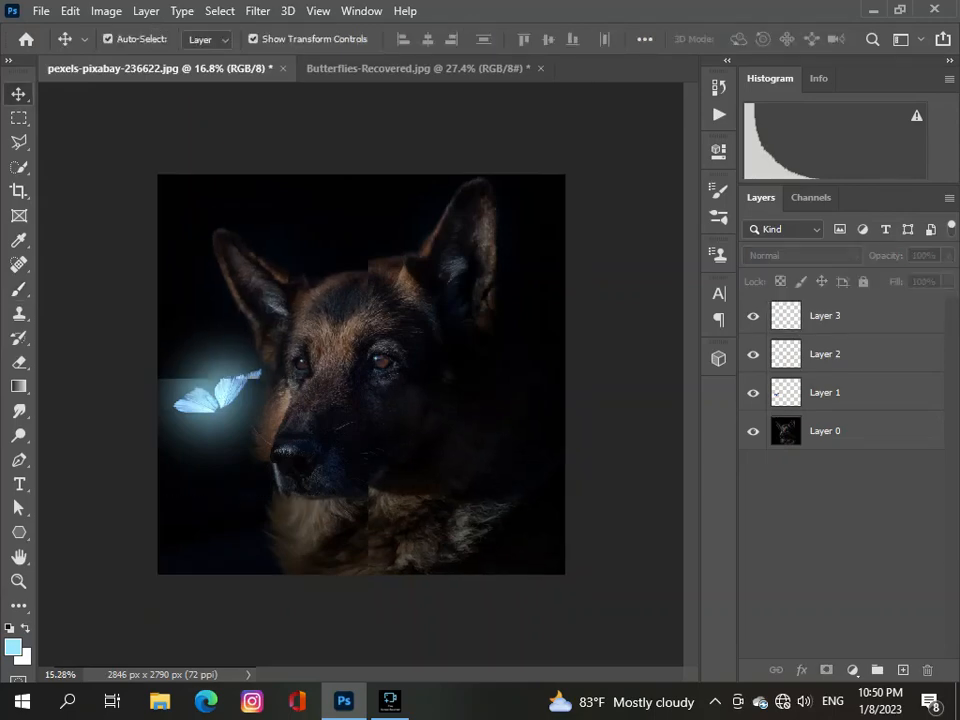
scroll(361, 374, "up", 4)
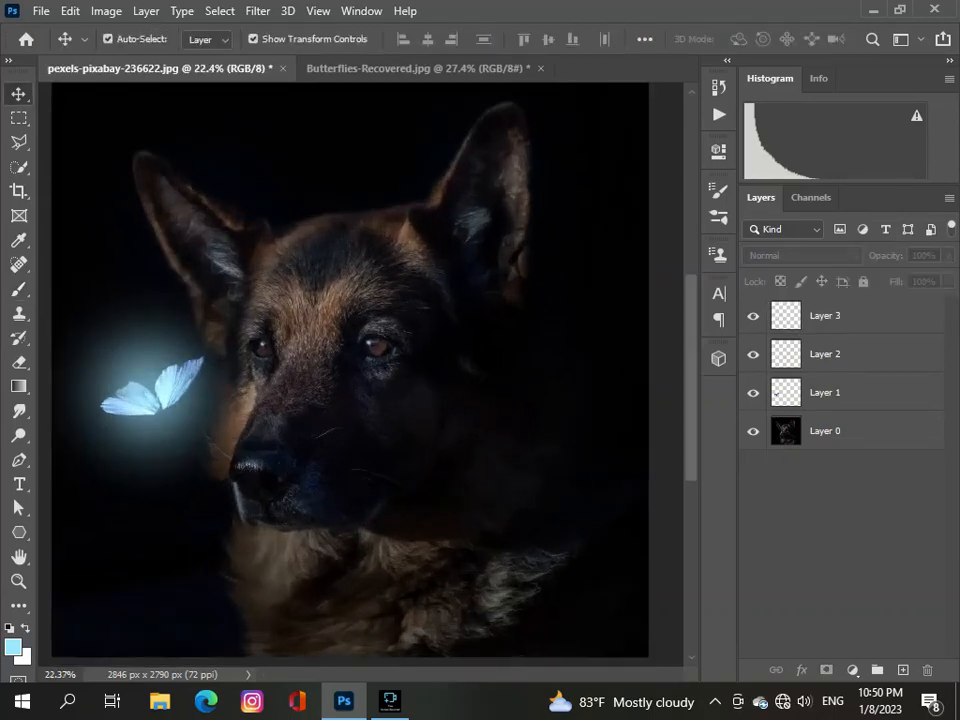
scroll(361, 374, "down", 3)
scroll(361, 374, "up", 1)
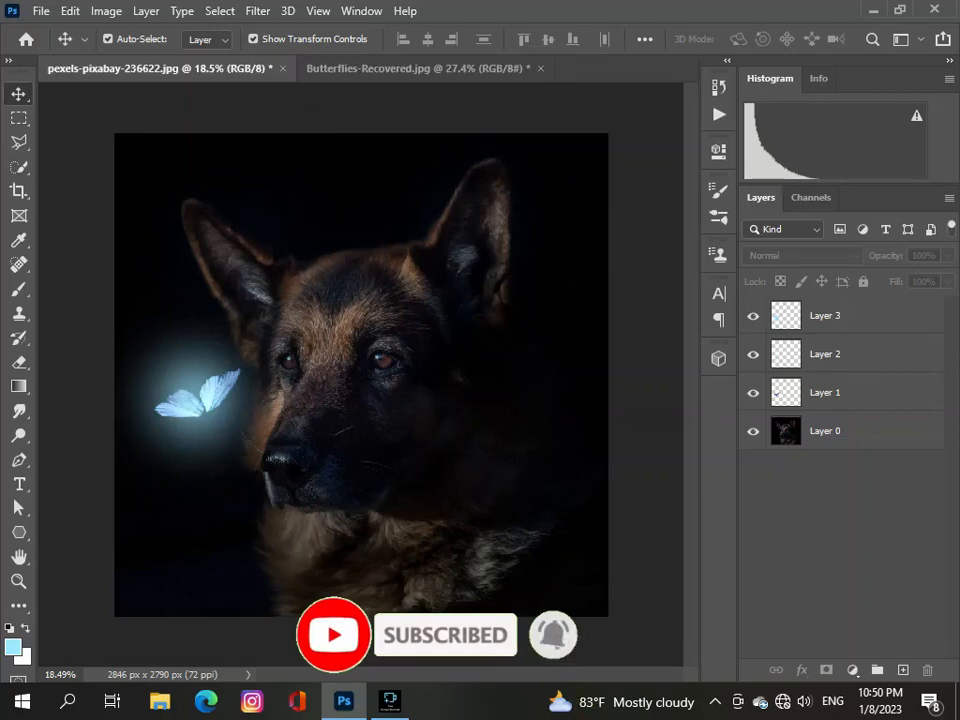
Step: Add a new layer on top and set the brush's foreground colour to light blue b0e8ff
key("ctrl+shift+alt+n")
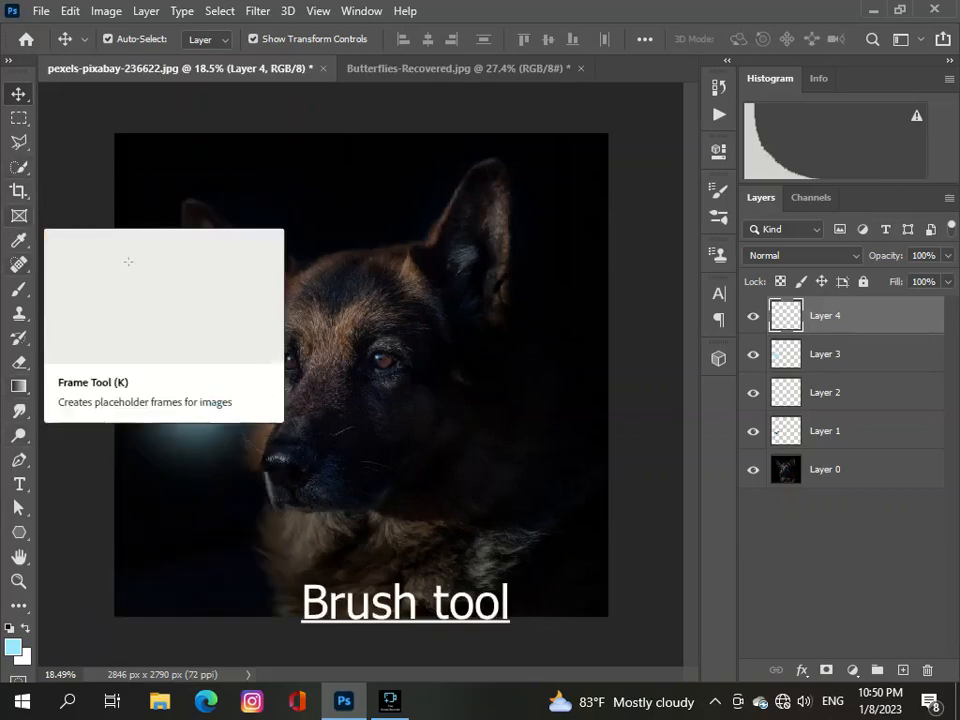
key("b")
left_click(13, 647)
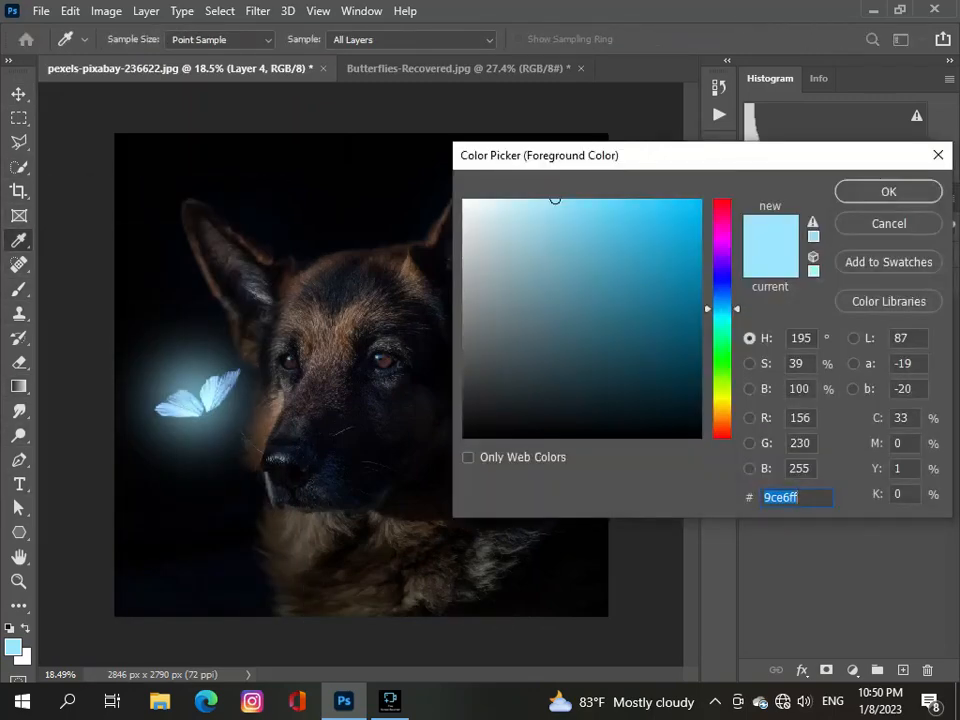
left_click(557, 296)
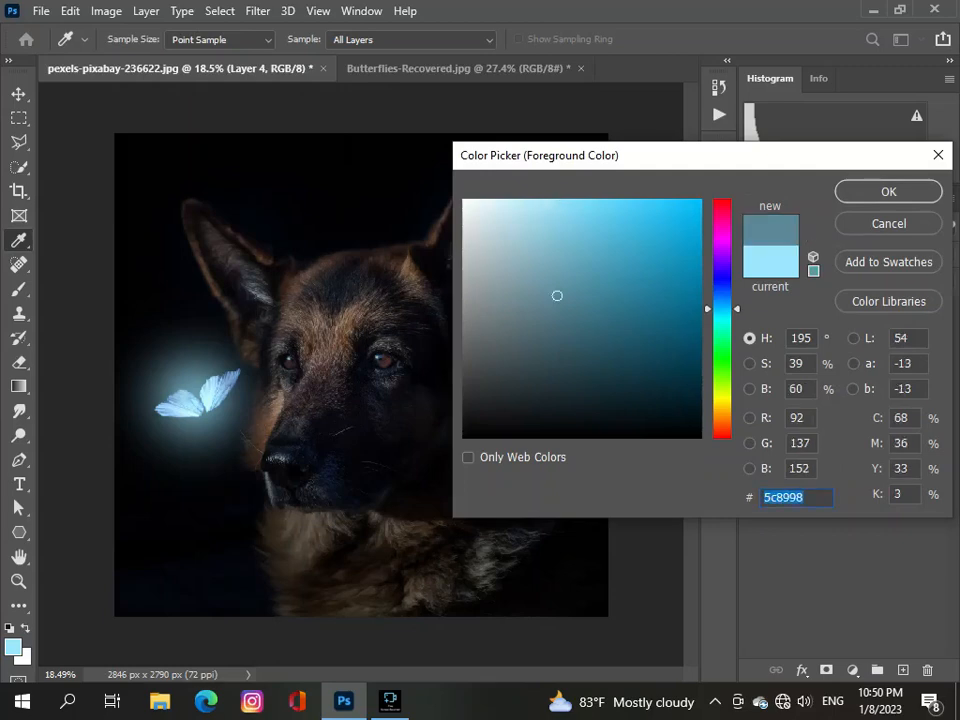
left_click(536, 199)
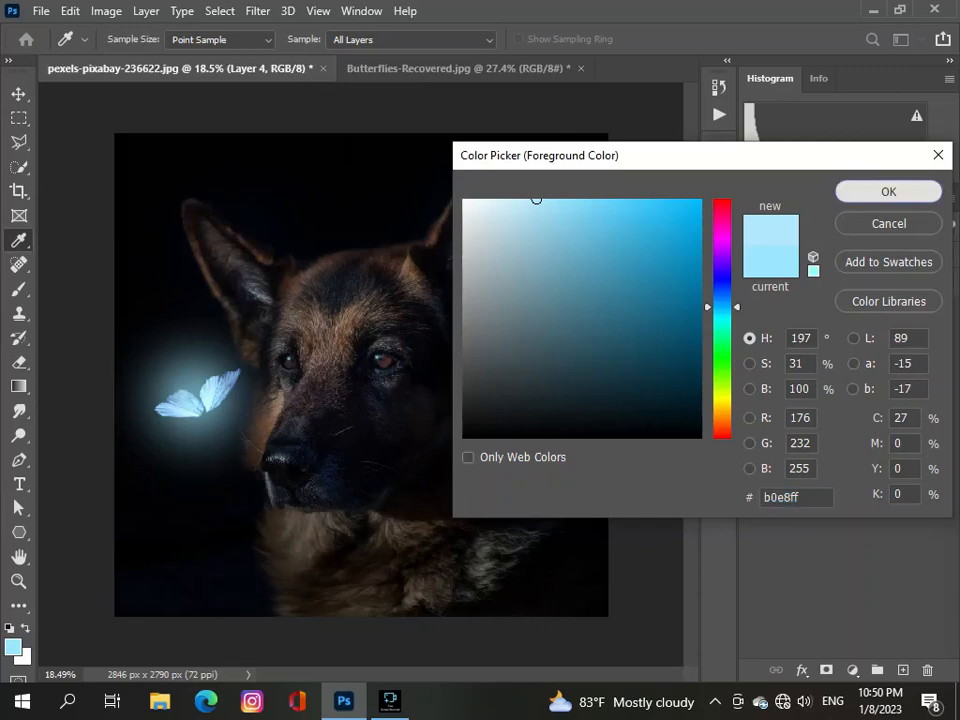
key("Return")
key("b")
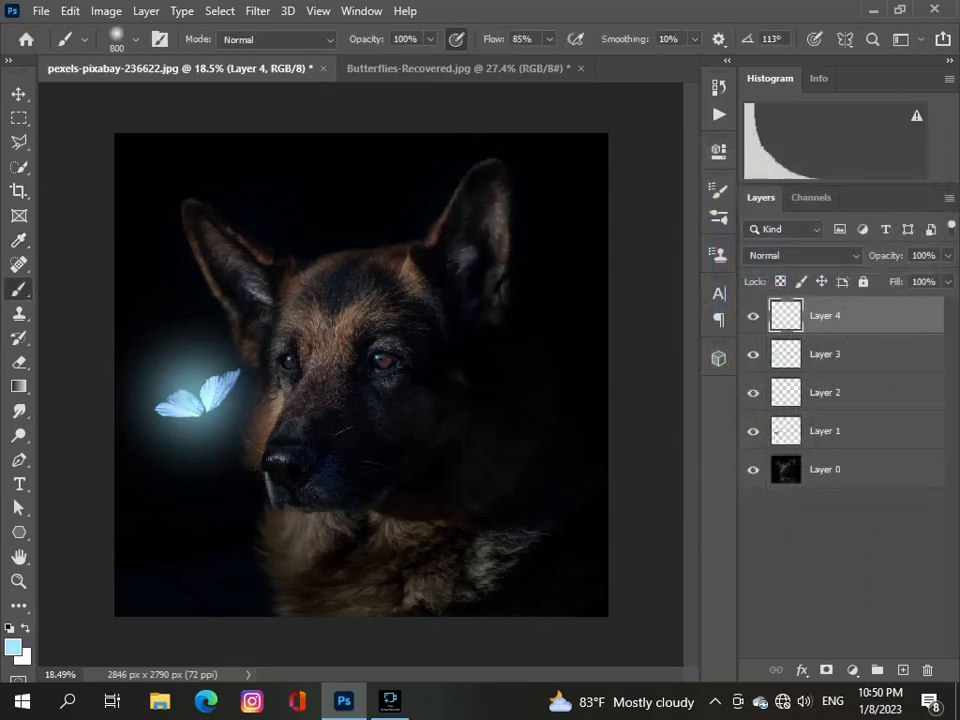
Step: Reduce the soft brush to 133 px for painting light on the dog's face
left_click(136, 40)
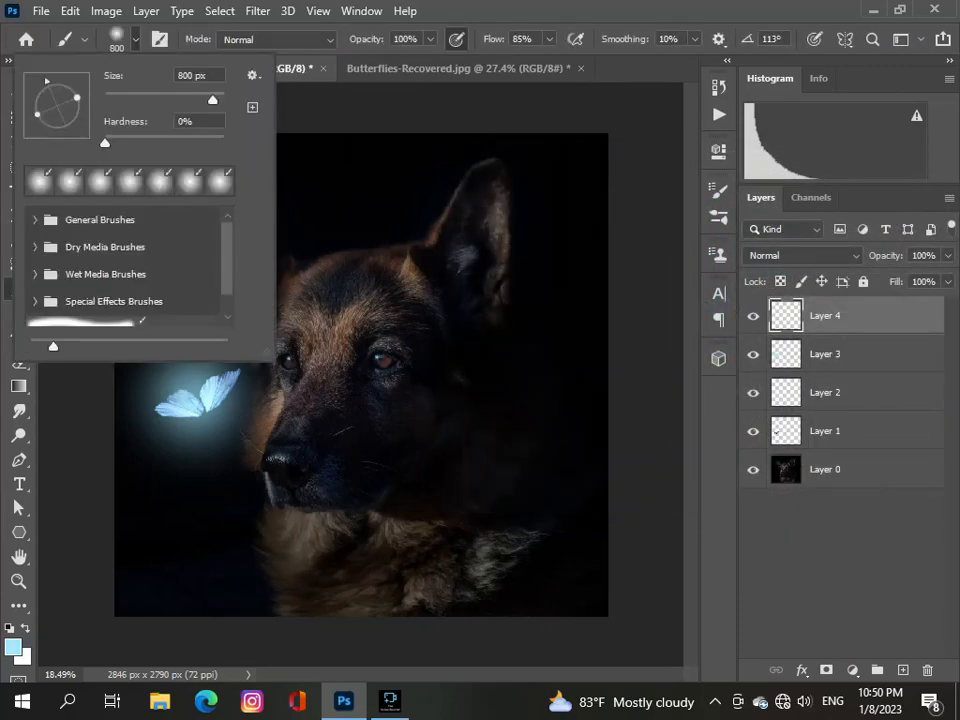
left_click_drag(213, 100, 173, 100)
key("Return")
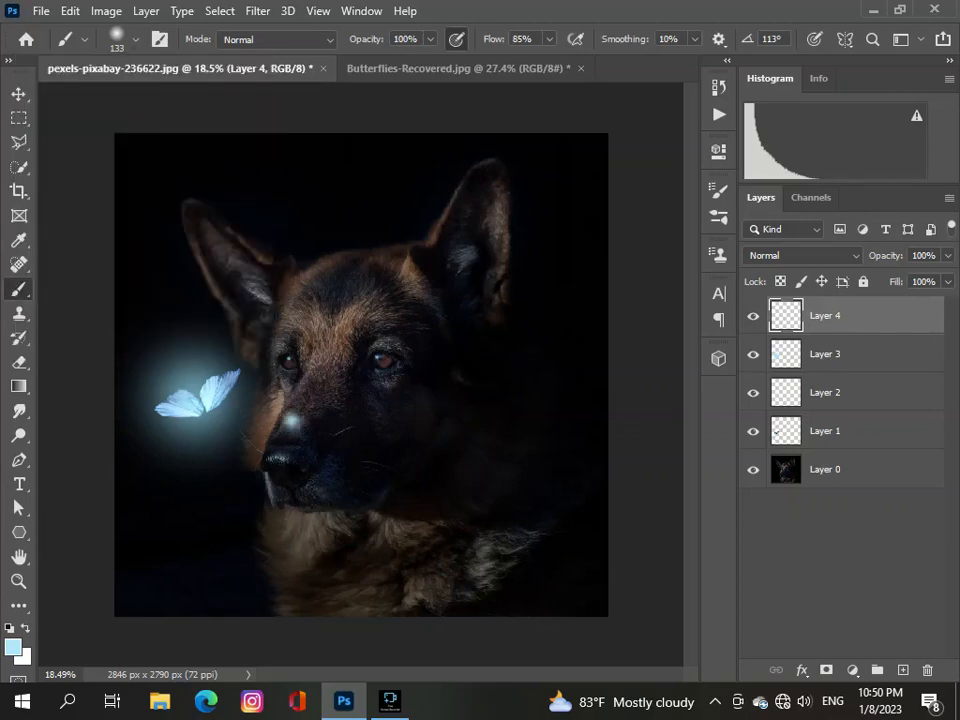
scroll(219, 316, "up", 3)
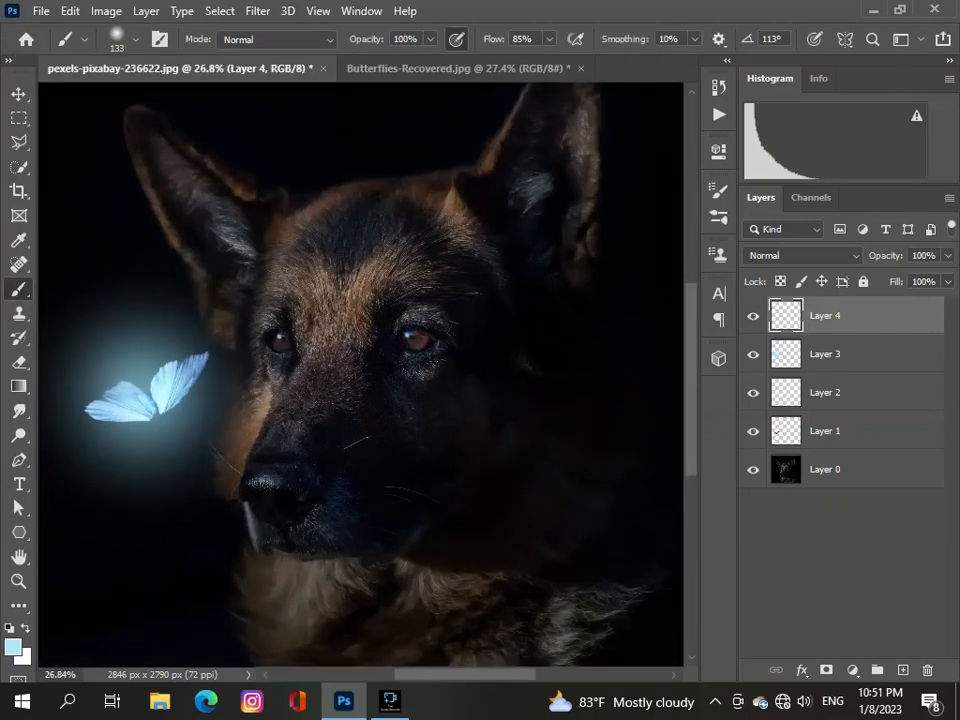
Step: Try a light-blue dab above the dog's nose at 68% brush opacity and undo it
left_click(430, 39)
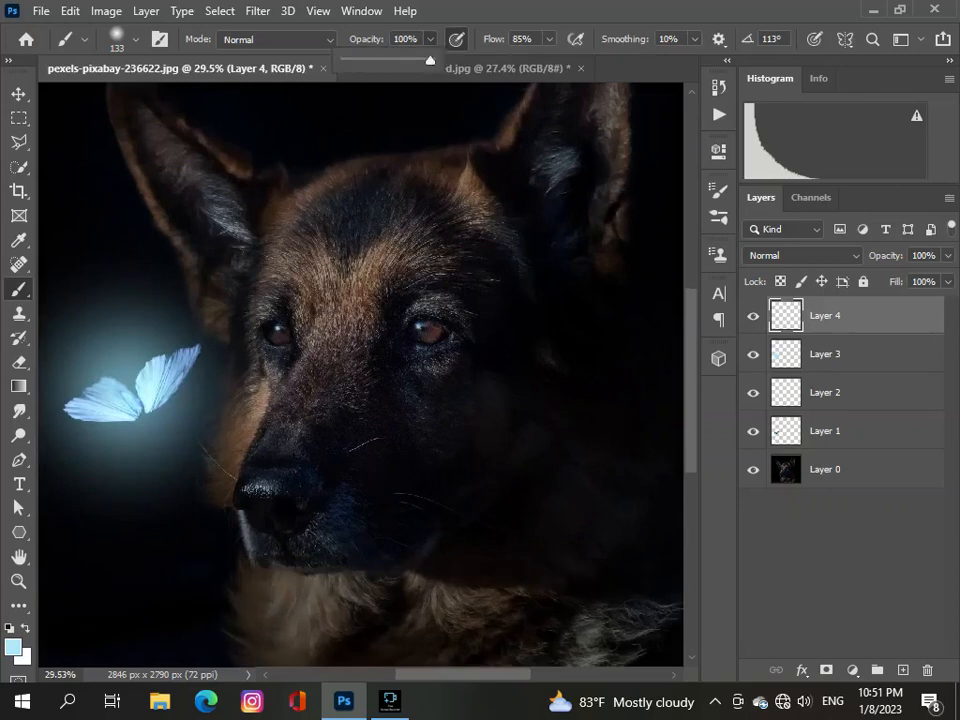
left_click_drag(430, 60, 402, 60)
left_click(267, 445)
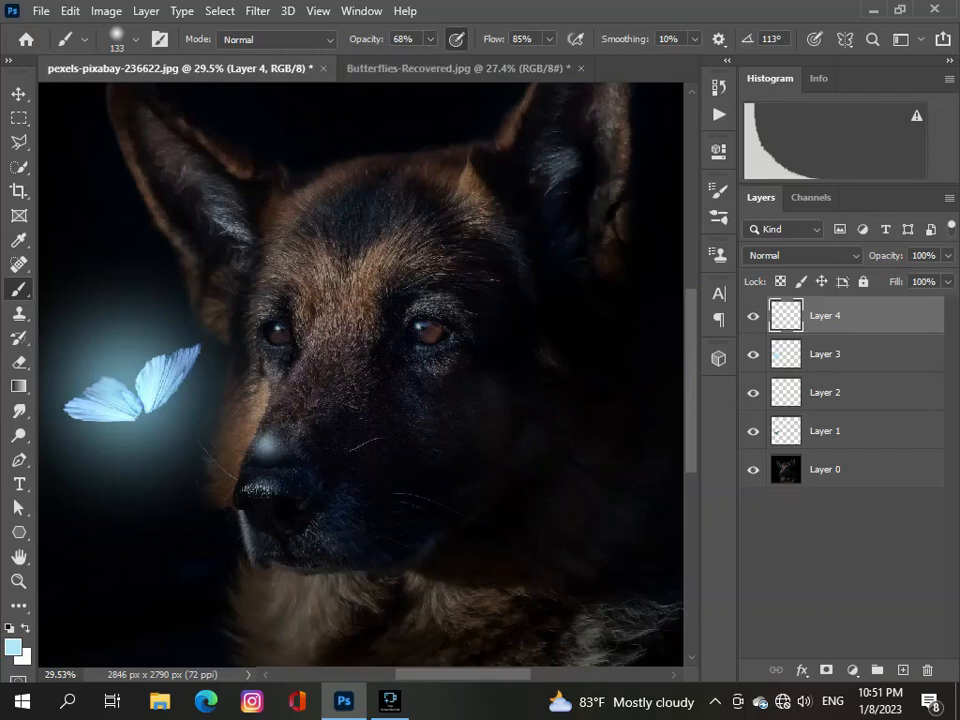
key("ctrl+z")
Step: Paint a light-blue patch on the dog's muzzle at 48% brush opacity and set Layer 4's blend mode to Soft Light
left_click(430, 39)
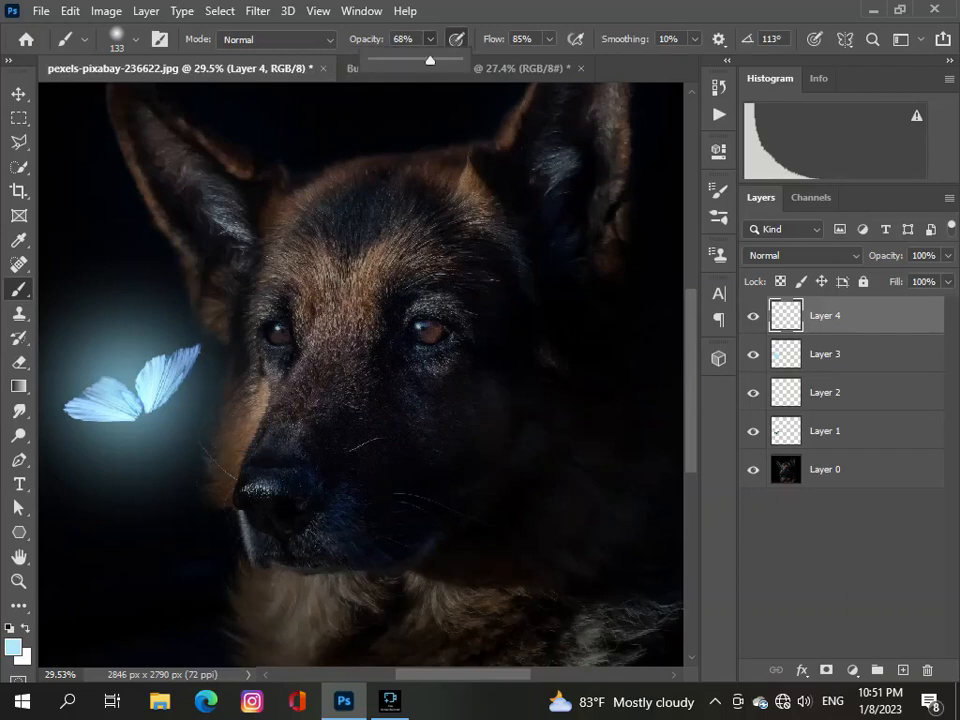
left_click(430, 39)
type("5")
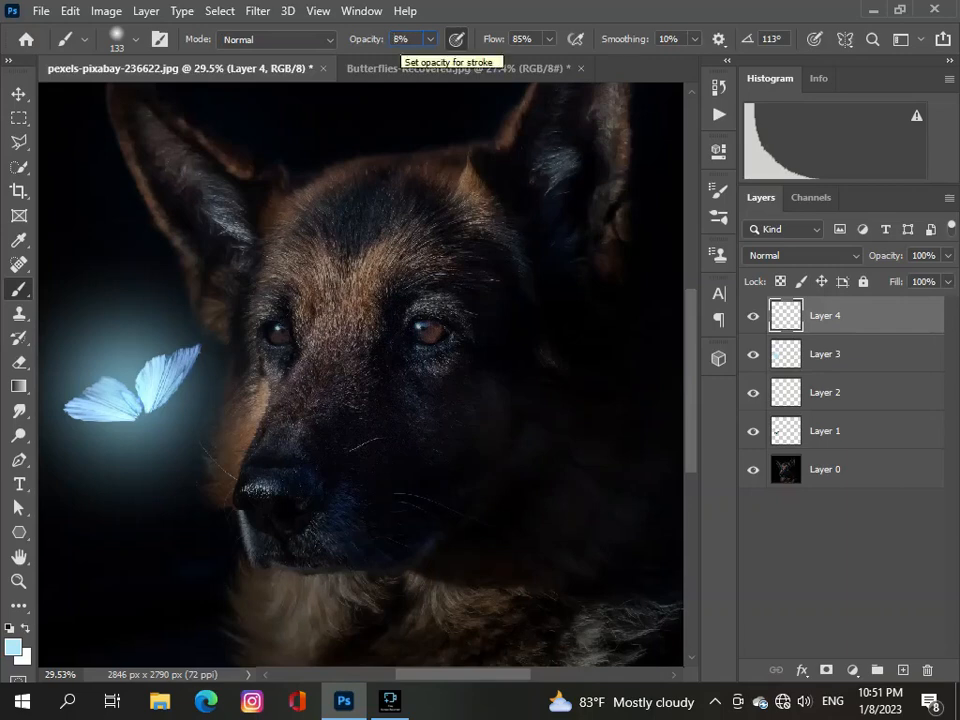
type("4")
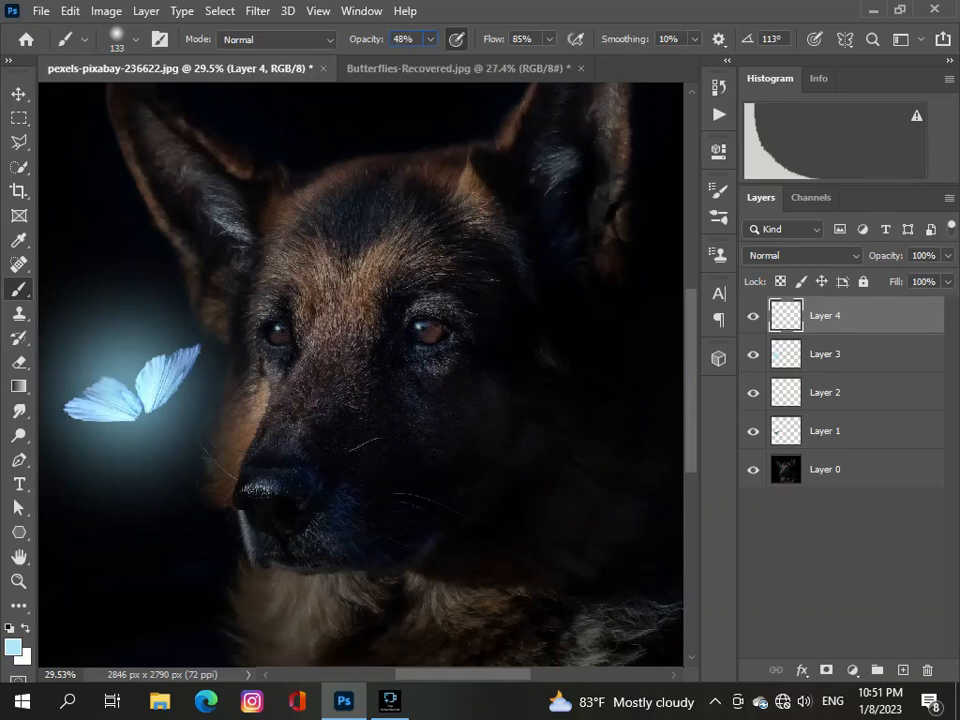
left_click(283, 426)
mouse_move(283, 426)
left_mouse_down()
mouse_move(288, 412)
mouse_move(309, 420)
mouse_move(306, 442)
left_mouse_up()
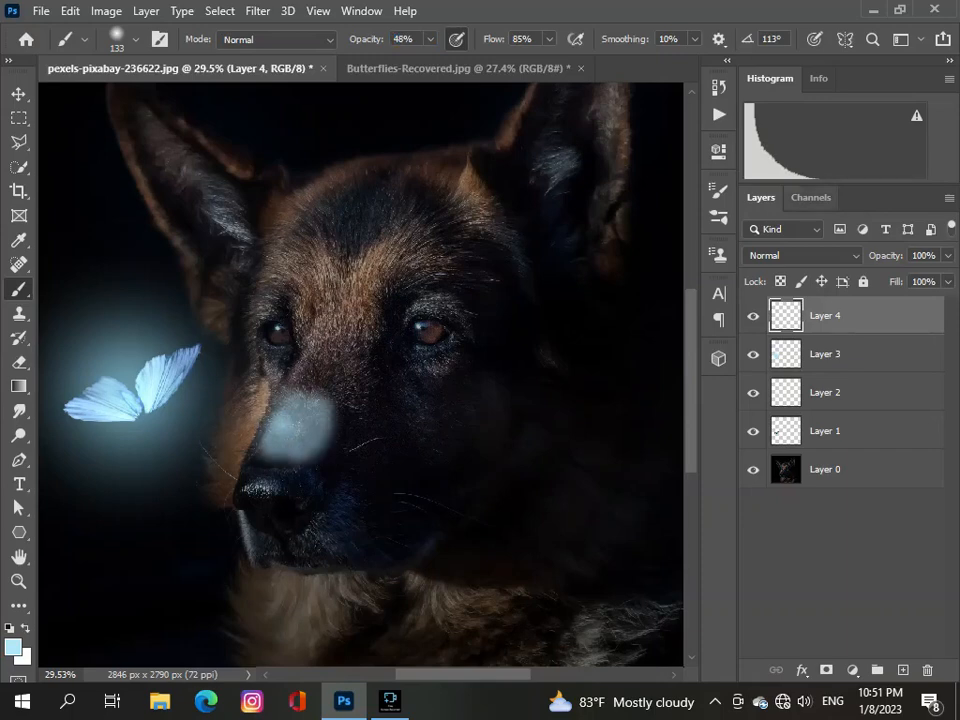
left_click(800, 255)
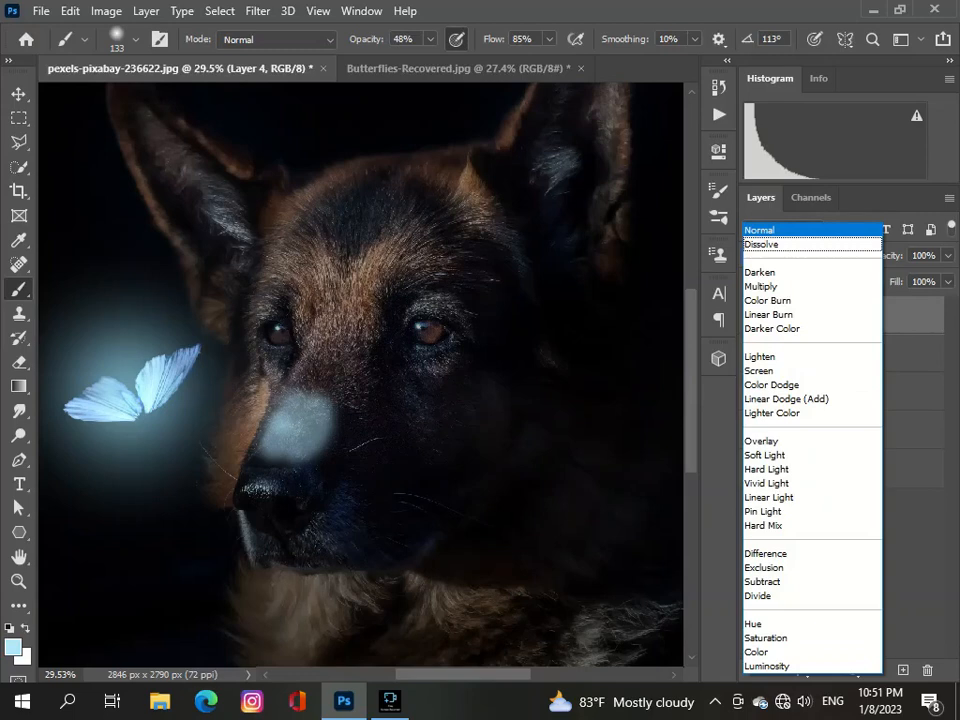
left_click(790, 455)
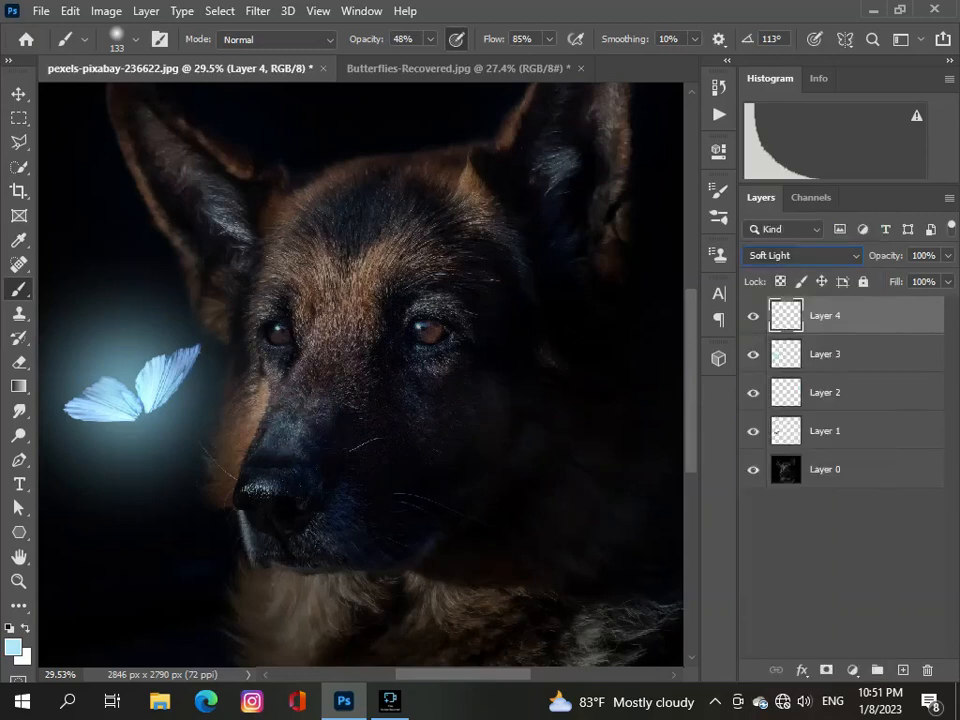
Step: Raise the brush opacity to 90% and paint more light-blue light over the dog's nose and muzzle
left_click(430, 39)
mouse_move(431, 60)
left_mouse_down()
mouse_move(451, 60)
mouse_move(438, 60)
left_mouse_up()
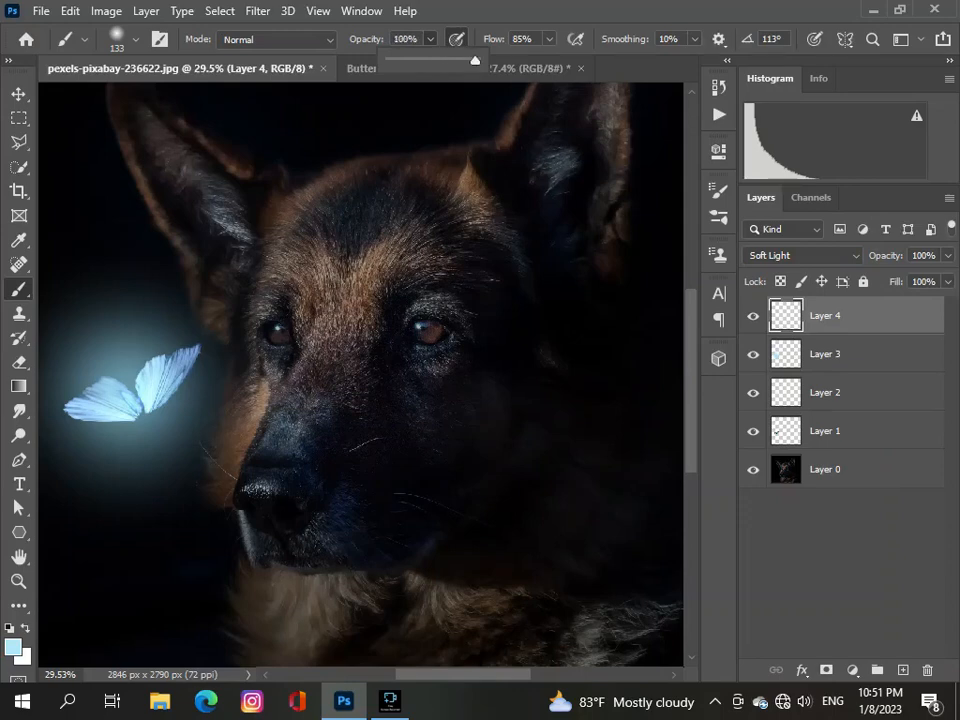
left_click_drag(438, 60, 466, 60)
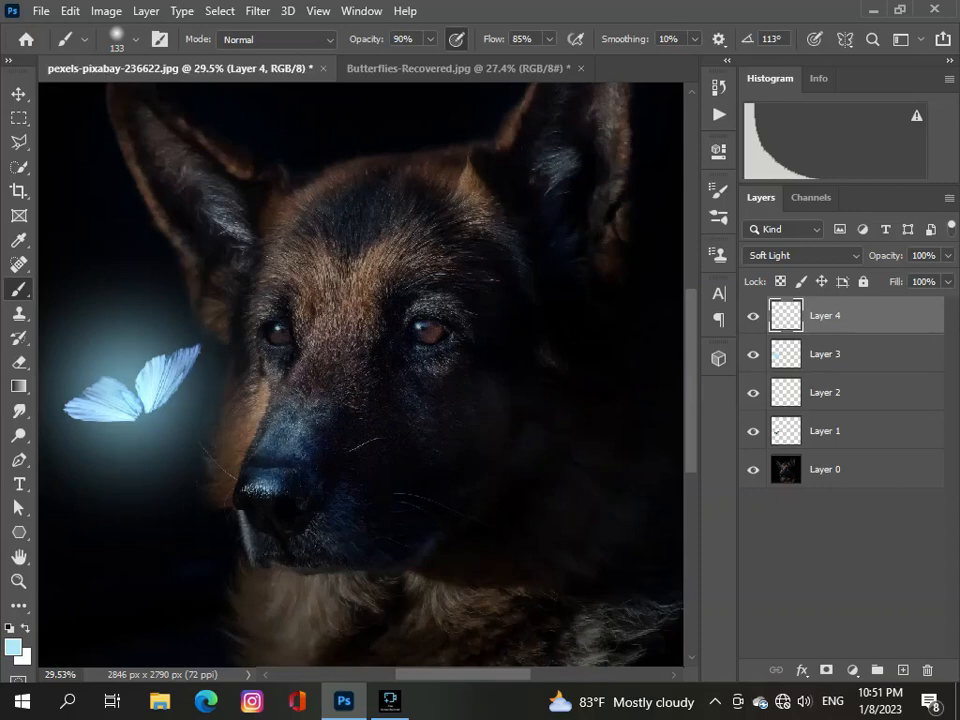
Step: Undo the muzzle and nose strokes and the Soft Light blend mode on Layer 4
key("ctrl+z")
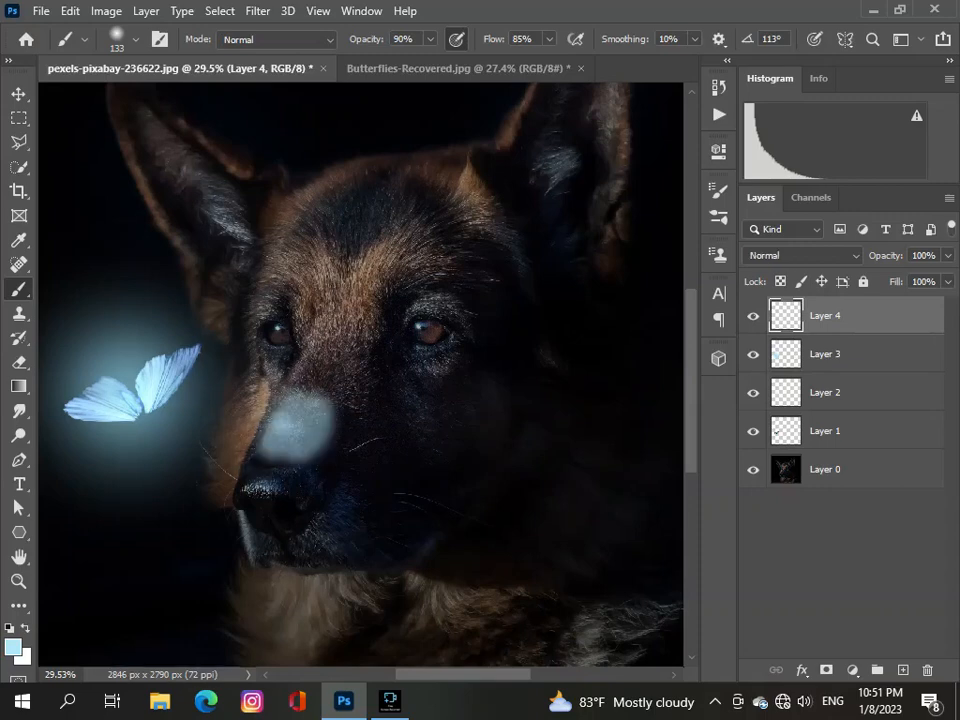
key("ctrl+z")
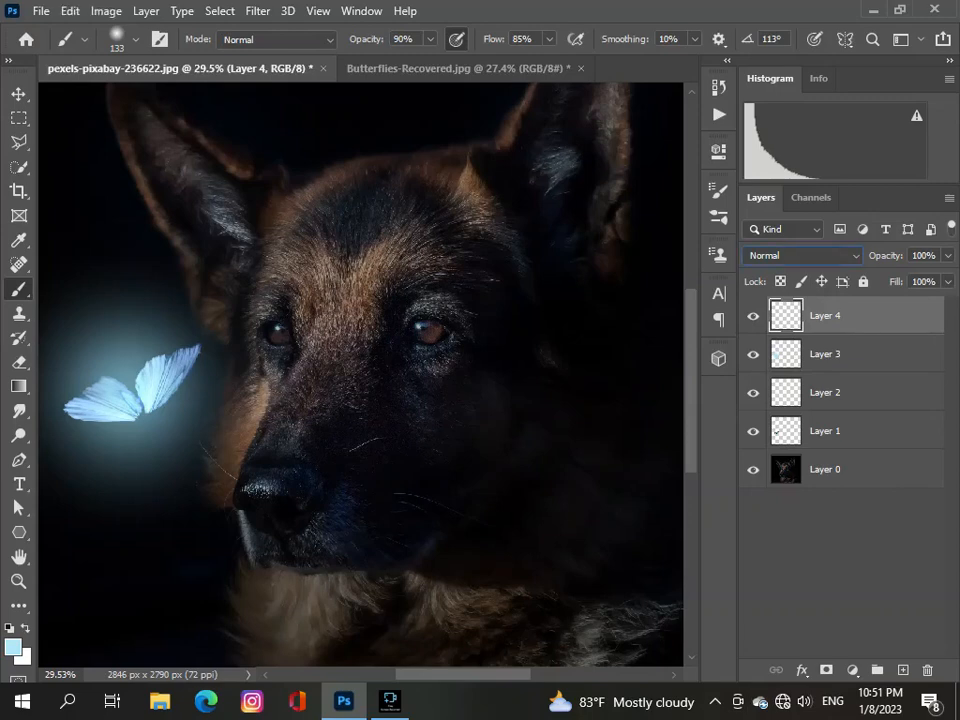
Step: Set Layer 4 to Soft Light and paint light-blue light over the dog's nose, muzzle and chin at 100% brush opacity
left_click(802, 255)
left_click(772, 452)
left_click(430, 39)
left_click_drag(430, 61, 439, 61)
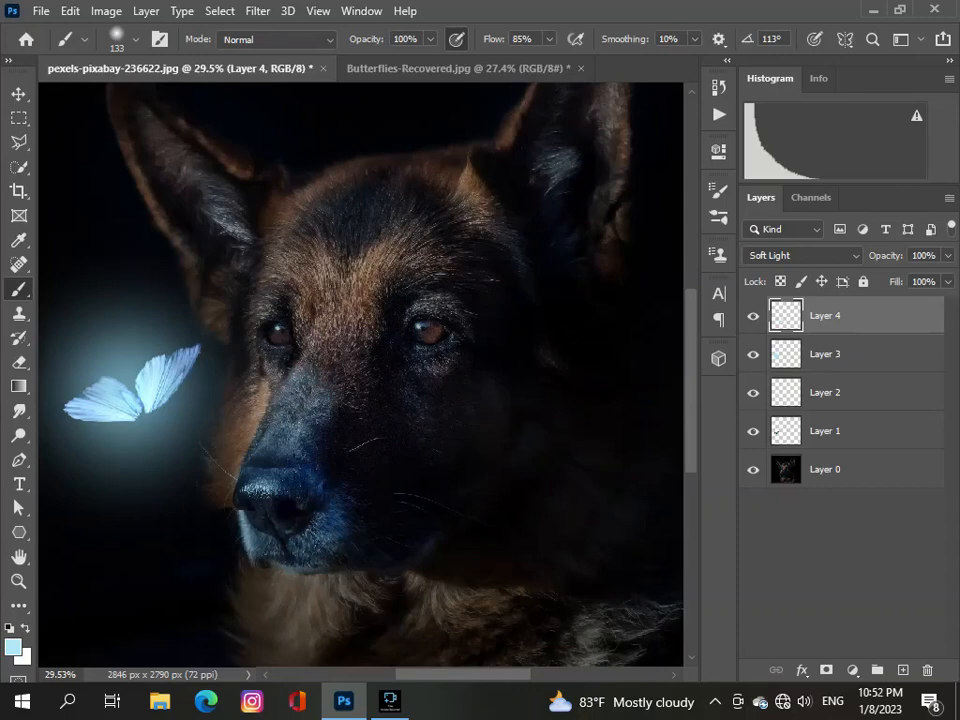
scroll(318, 420, "down", 3)
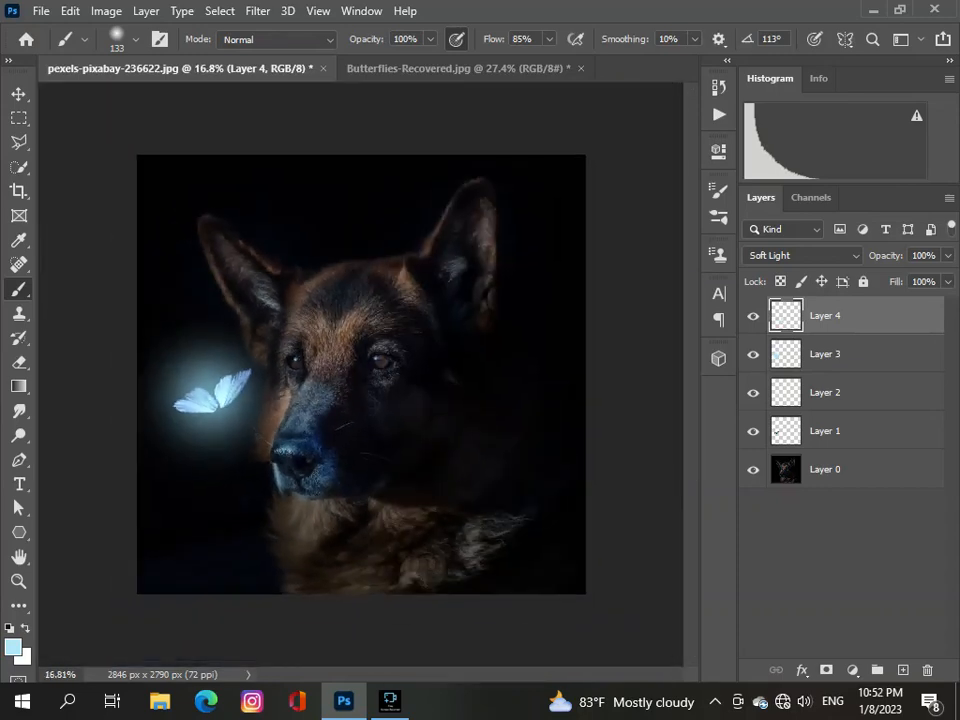
scroll(330, 428, "up", 2)
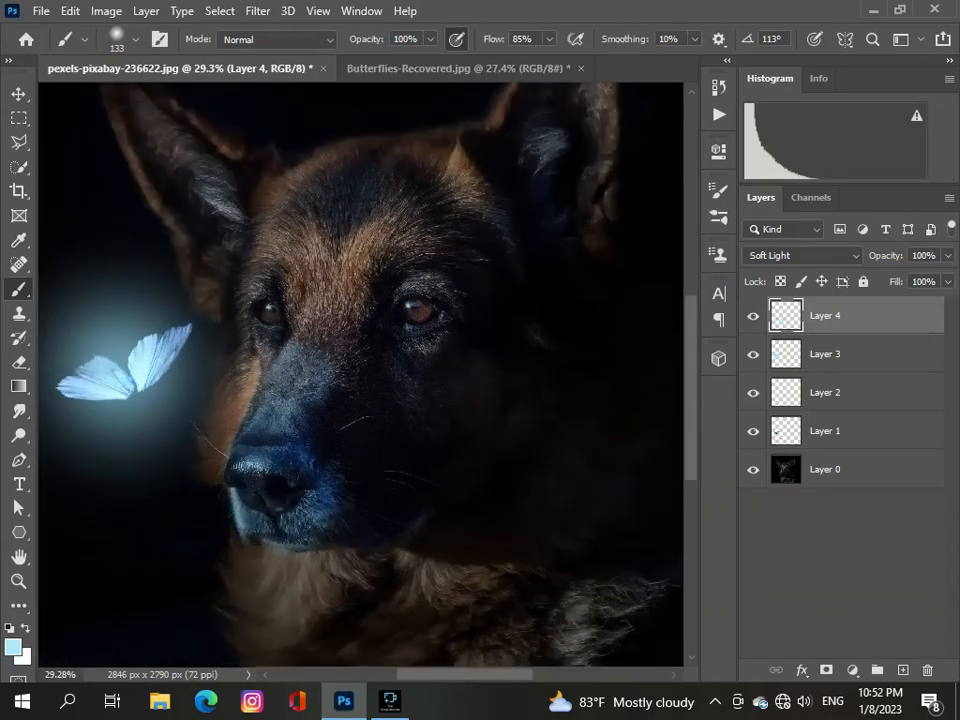
Step: Undo the light painted on the dog's nose and muzzle and Layer 4's Soft Light blend mode
key("ctrl+z")
key("ctrl+z")
key("ctrl+z")
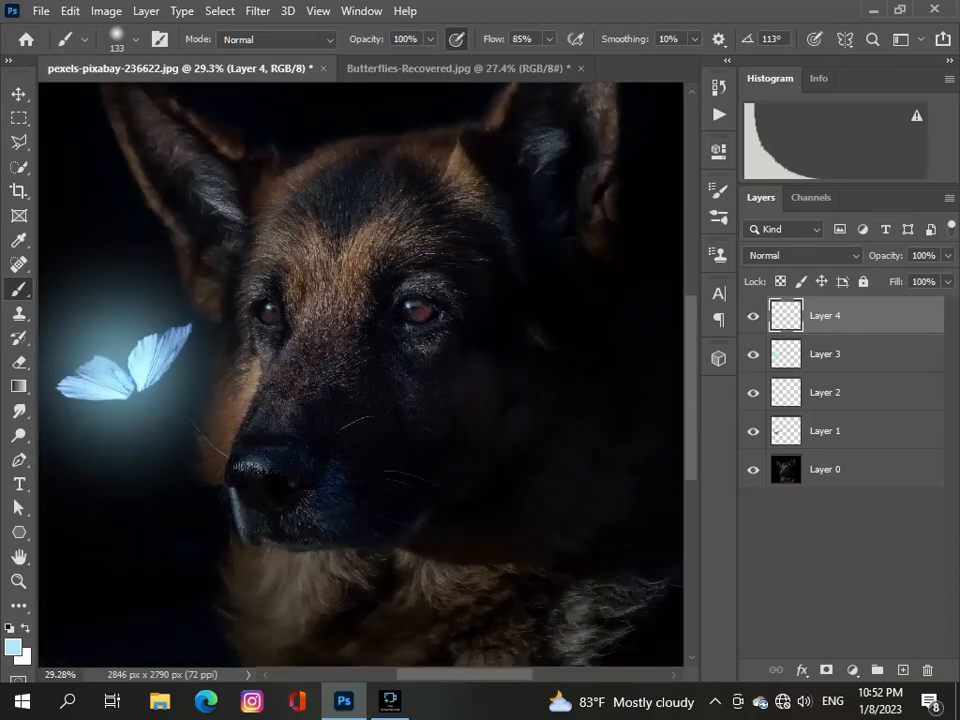
Step: Set the brush opacity to 80%, try a light-blue stroke along the dog's muzzle and undo that stroke
scroll(281, 438, "up", 2)
left_click(430, 39)
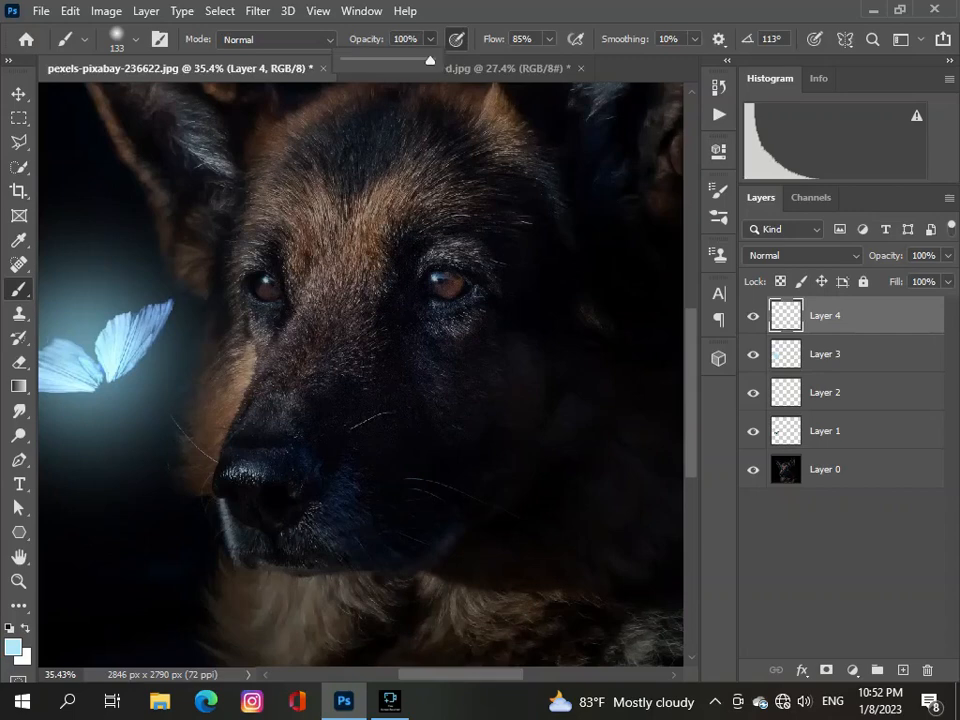
left_click_drag(430, 60, 413, 60)
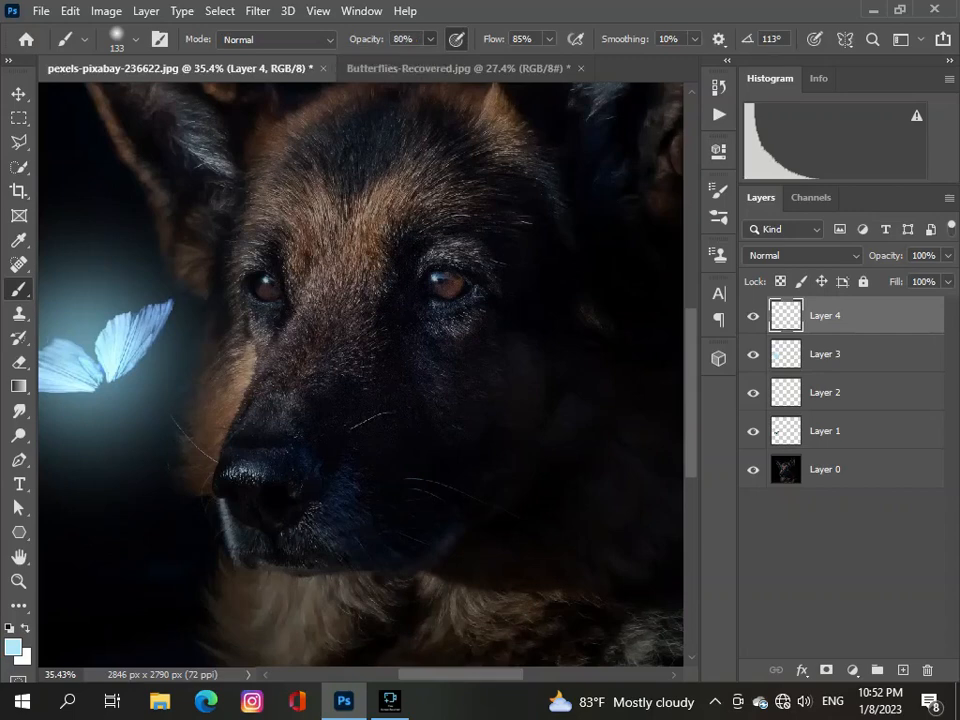
left_click_drag(262, 425, 318, 377)
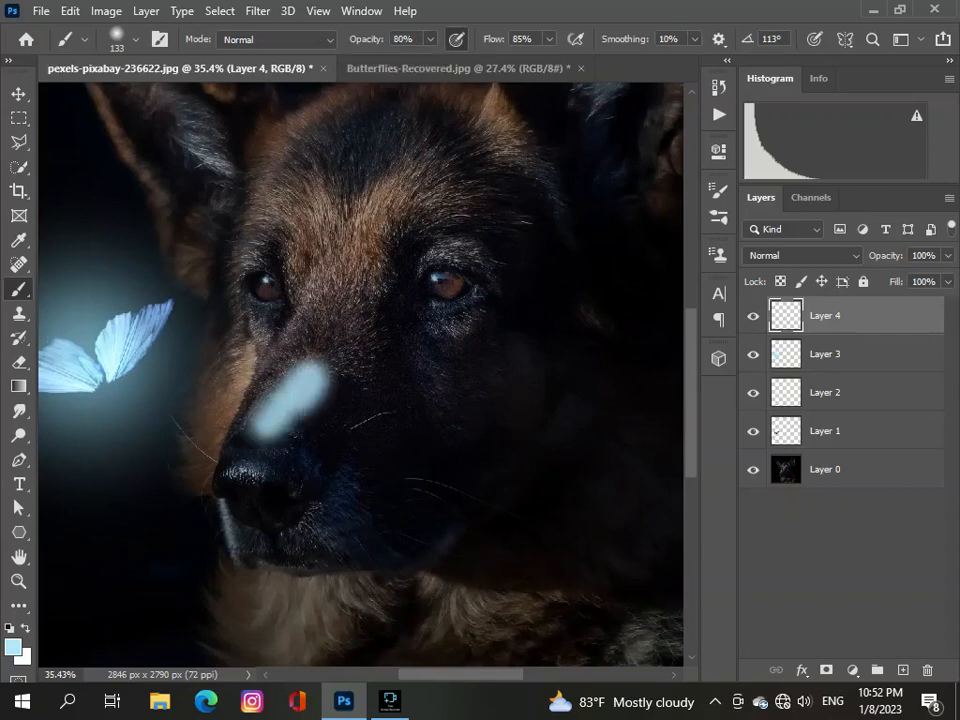
key("ctrl+z")
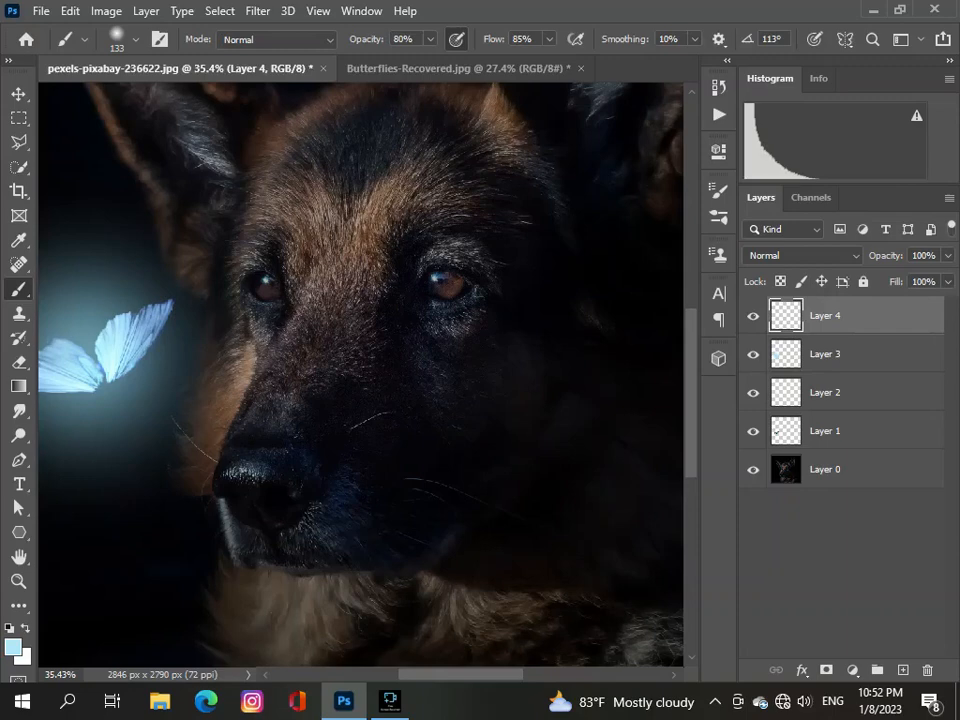
Step: Set Layer 4 to Soft Light and paint light-blue light over the dog's muzzle and nose
left_click(803, 256)
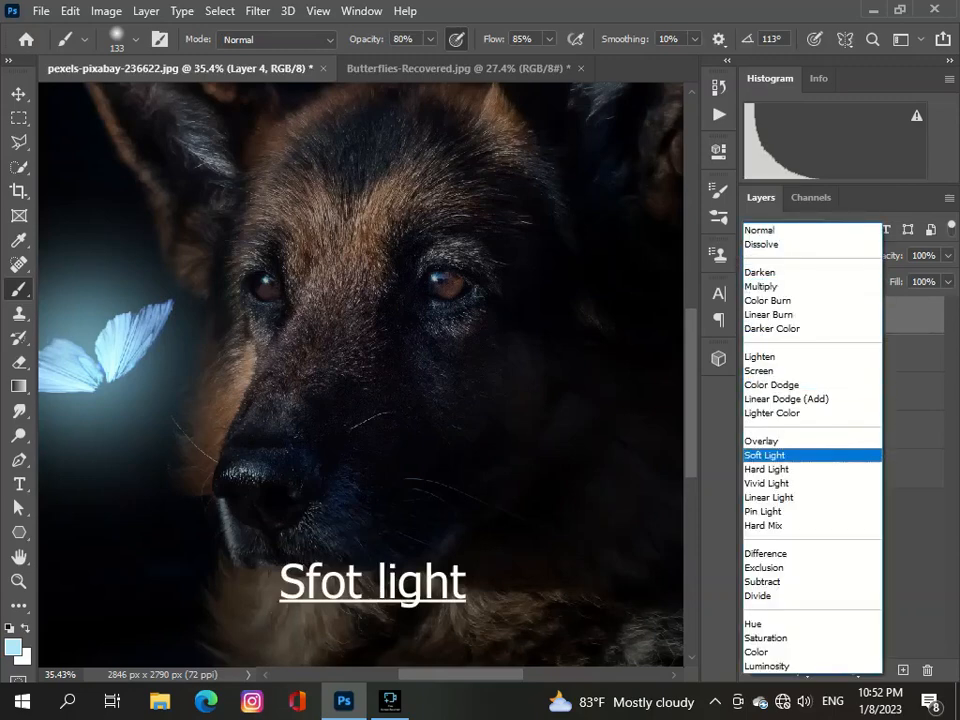
left_click(800, 455)
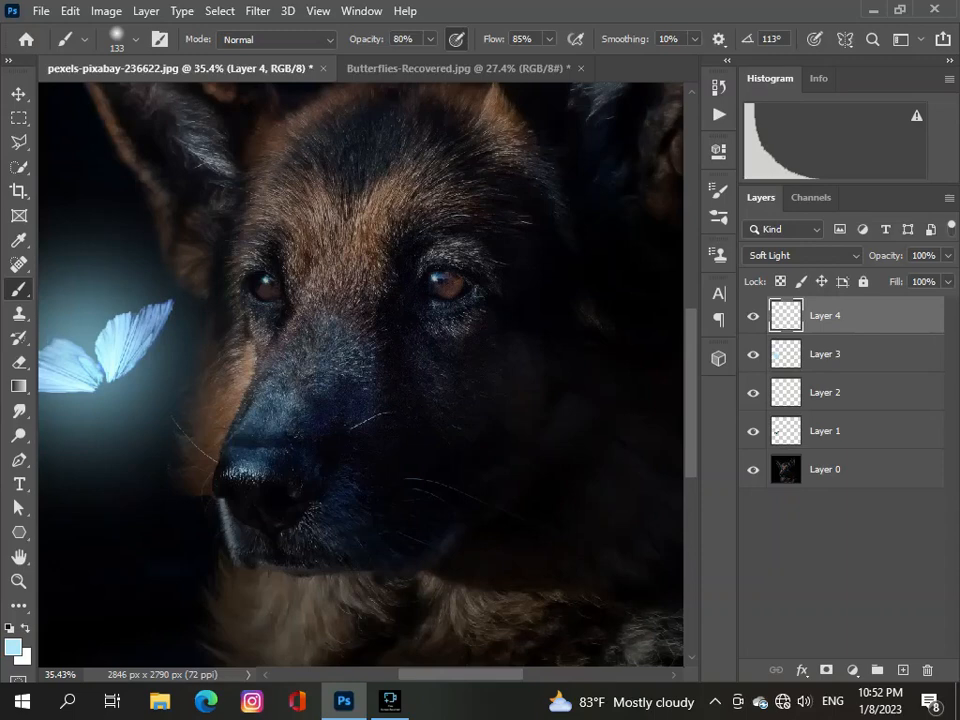
left_click_drag(236, 468, 298, 478)
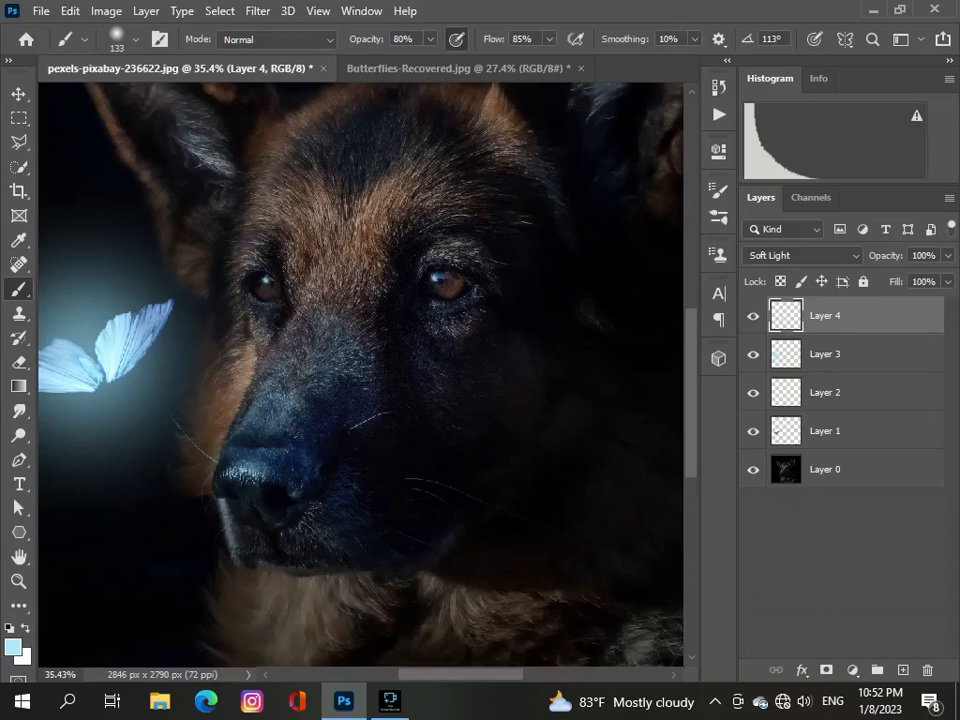
Step: Lower the brush opacity to 60% and paint light-blue light over the cheek facing the butterfly, up to the nearer eye
left_click(430, 39)
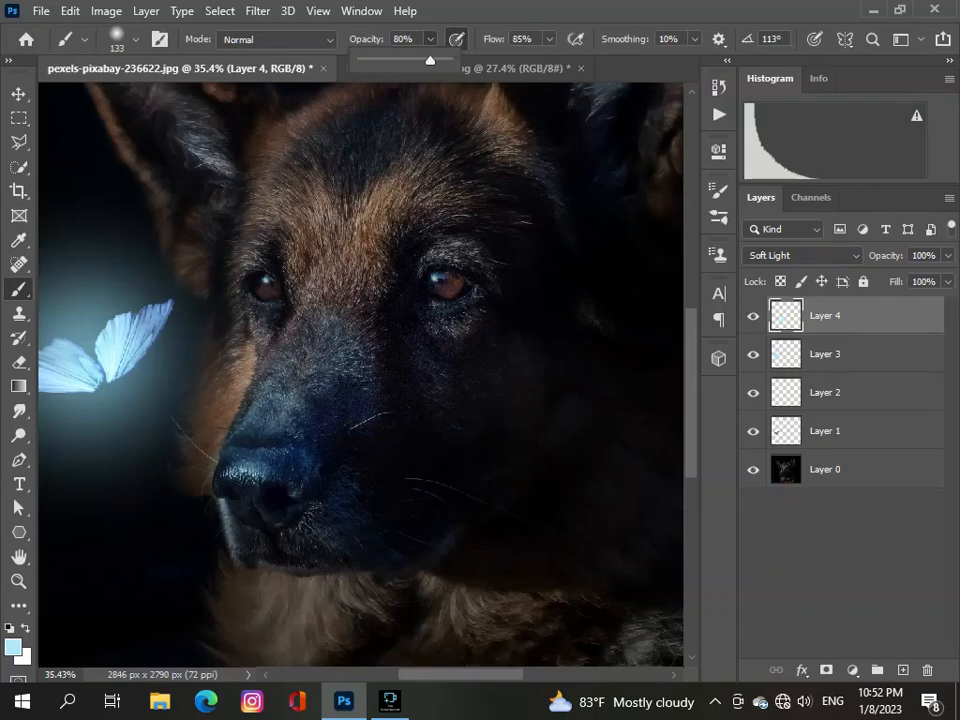
left_click(430, 39)
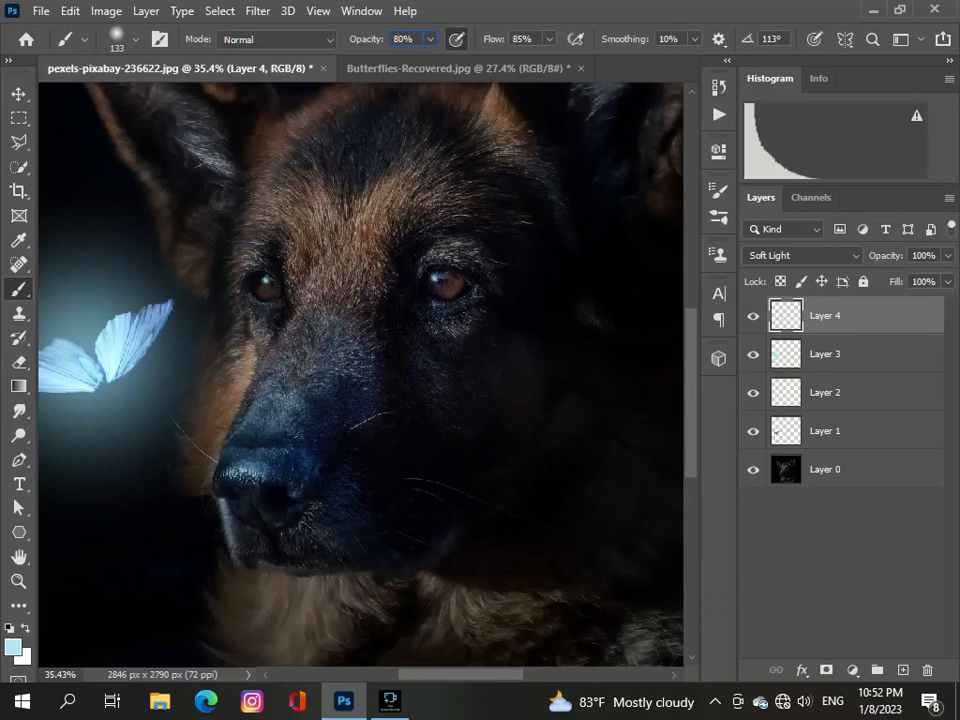
key("BackSpace")
type("6")
key("Return")
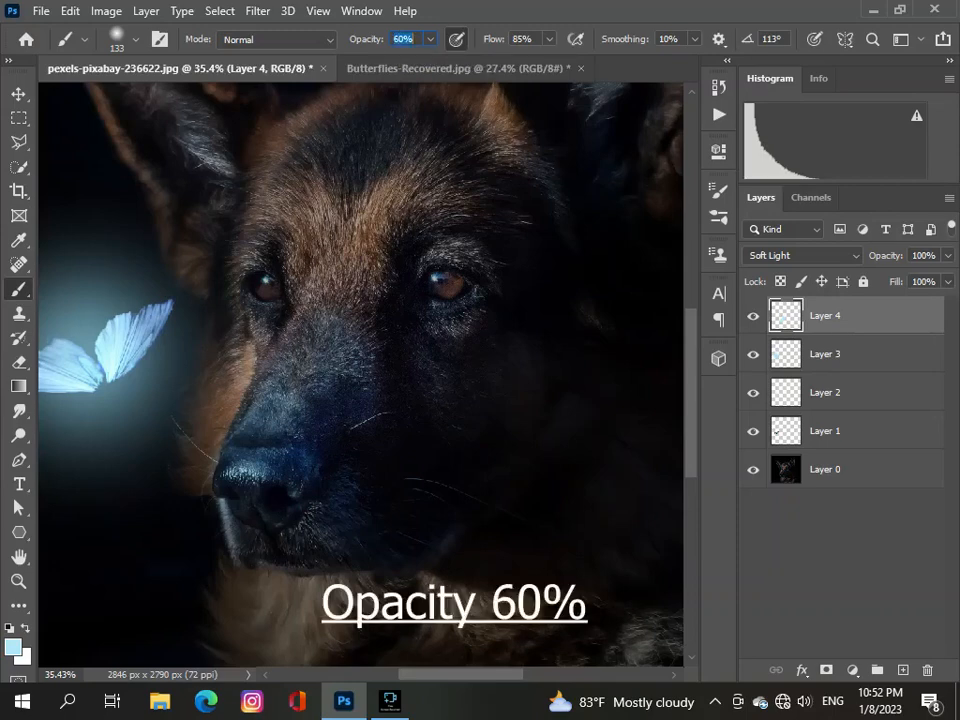
left_click_drag(239, 356, 196, 447)
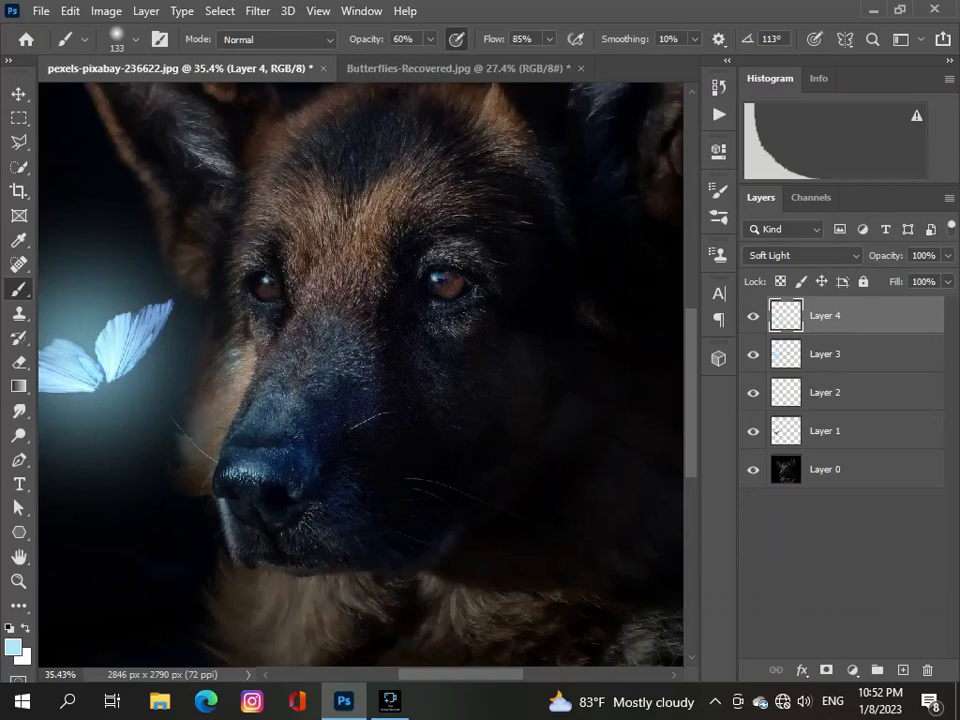
mouse_move(203, 400)
left_mouse_down()
mouse_move(226, 350)
mouse_move(263, 317)
mouse_move(267, 276)
left_mouse_up()
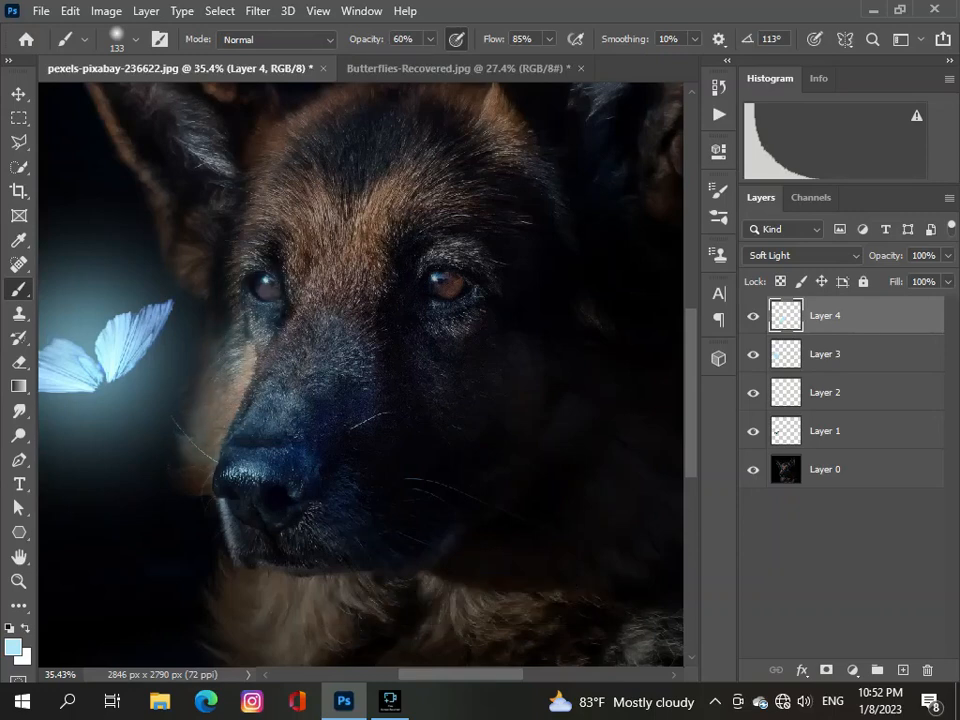
Step: Paint more light-blue light along the dog's cheek, chin and upper chest fur
scroll(292, 573, "down", 3)
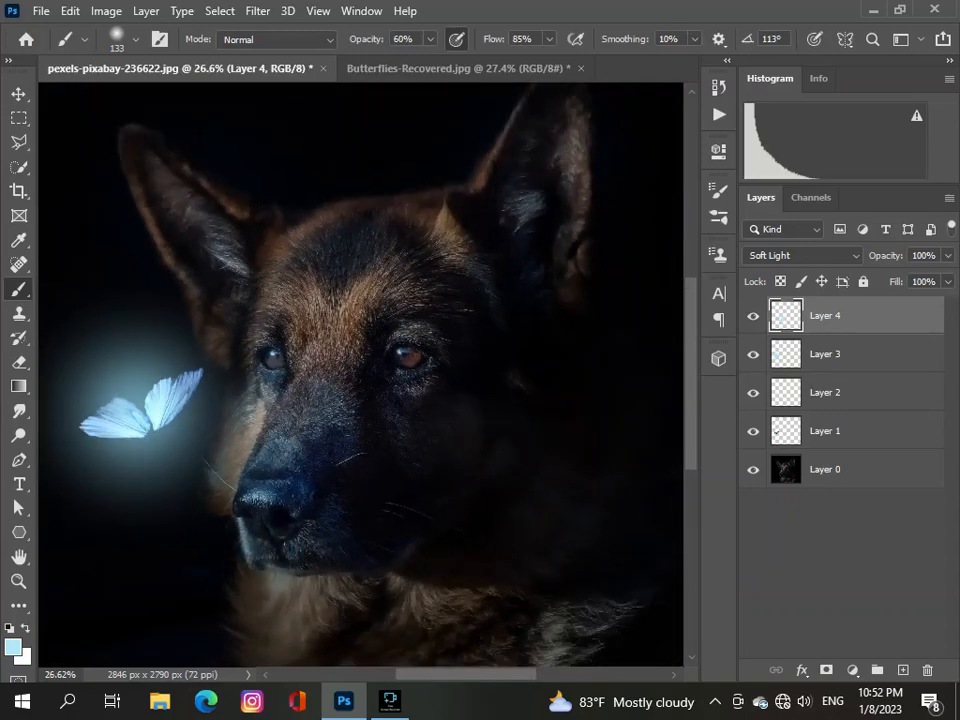
mouse_move(234, 394)
left_mouse_down()
mouse_move(236, 436)
mouse_move(252, 378)
left_mouse_up()
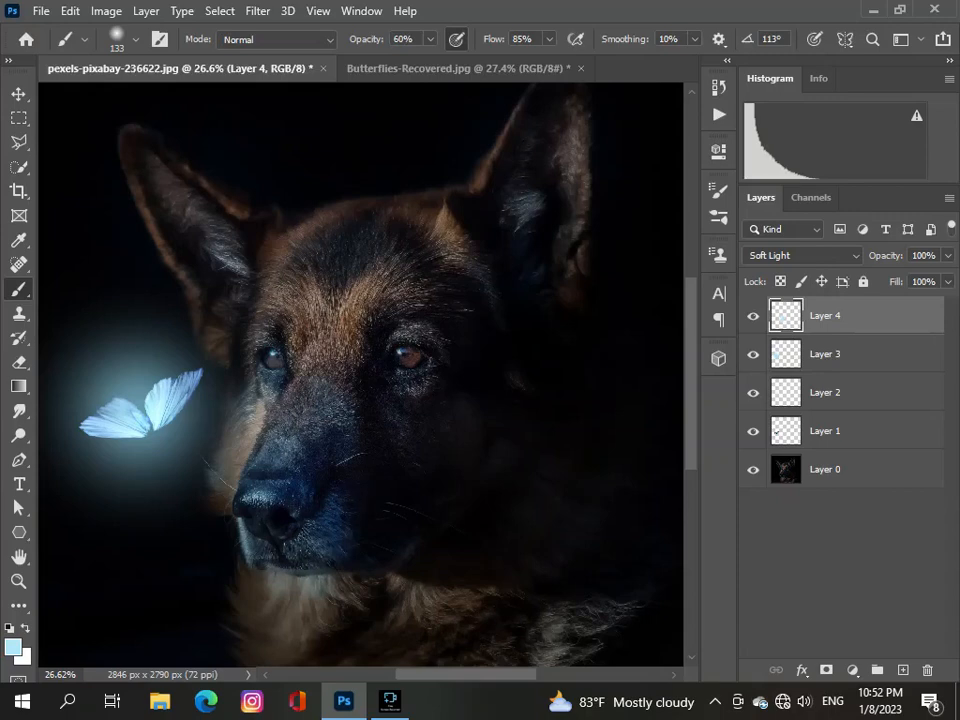
mouse_move(228, 446)
left_mouse_down()
mouse_move(227, 462)
mouse_move(192, 492)
mouse_move(182, 454)
mouse_move(192, 442)
mouse_move(232, 487)
left_mouse_up()
scroll(232, 487, "down", 3)
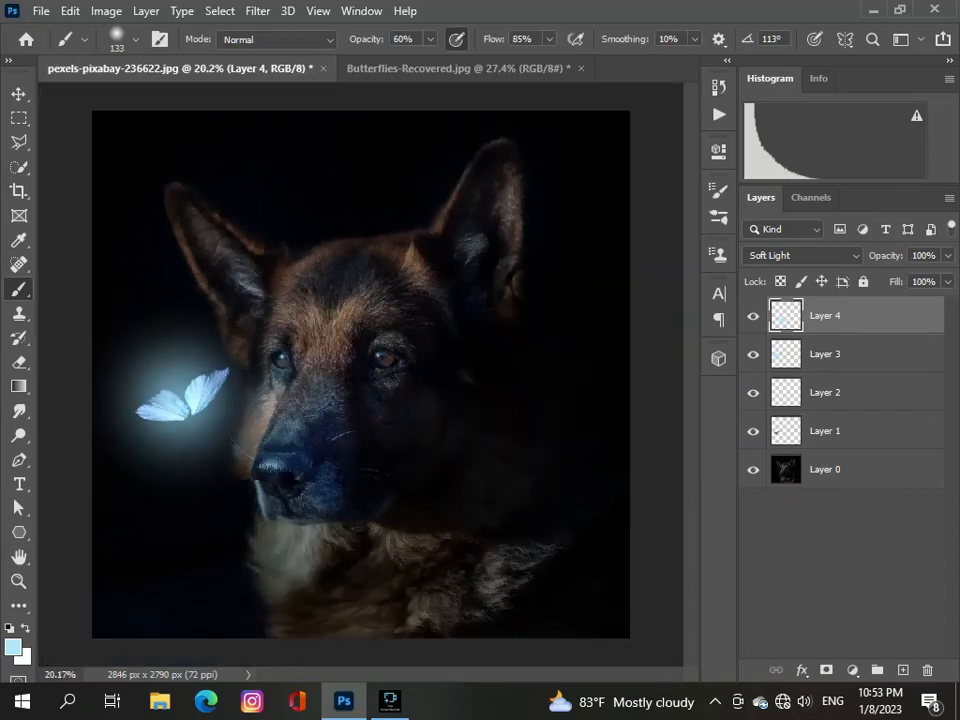
scroll(361, 374, "down", 1)
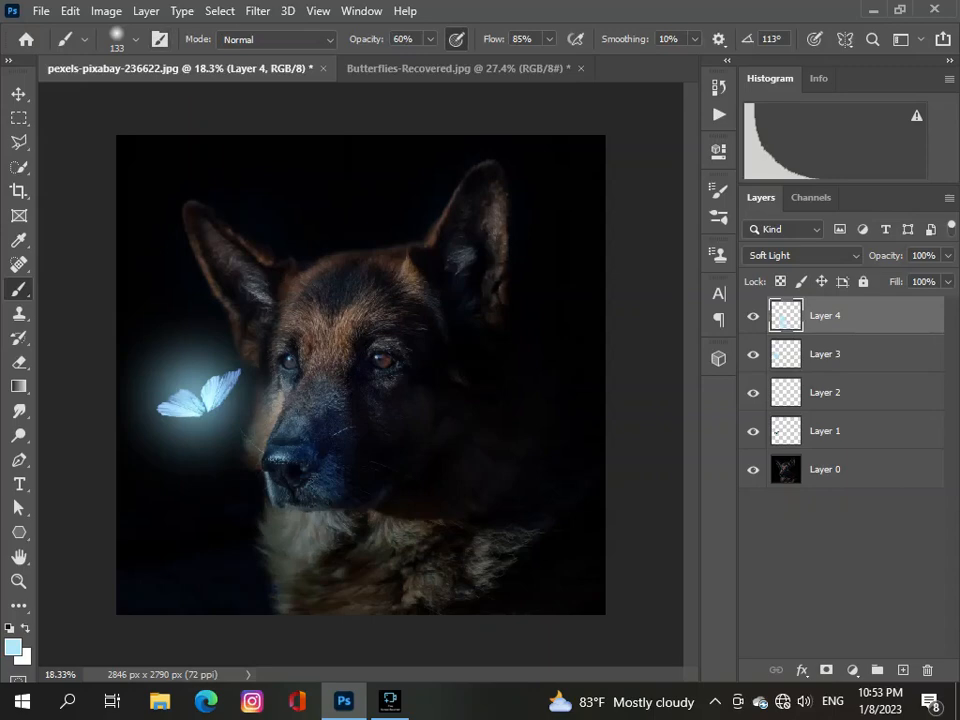
Step: Enlarge the brush to 354 px and paint light-blue light over the dog's chest fur
left_click(106, 37)
left_click_drag(174, 100, 192, 100)
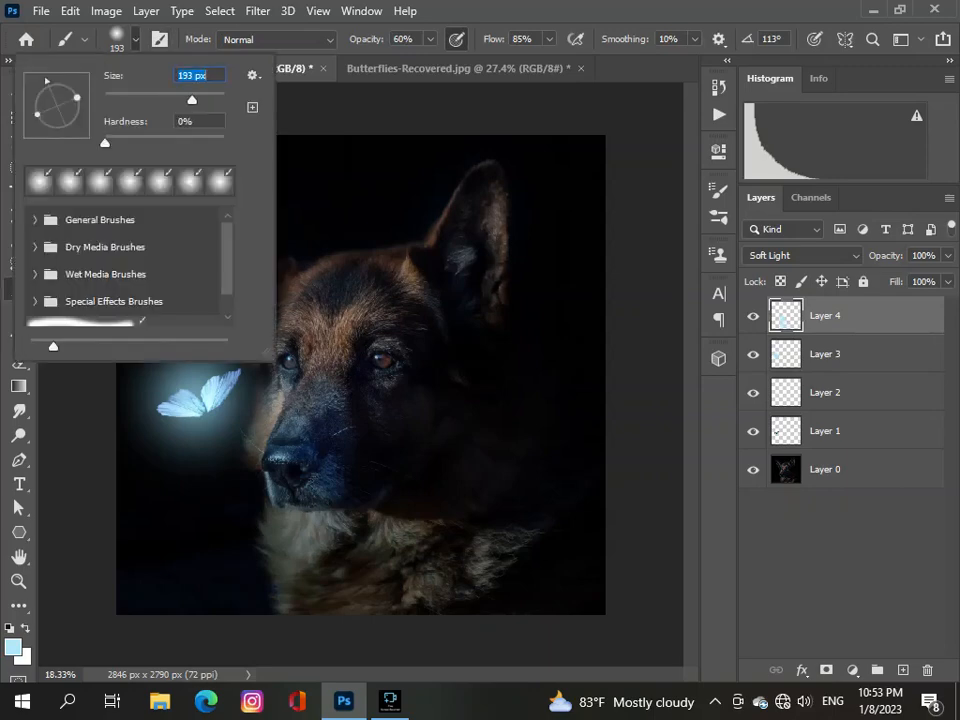
type("354")
key("Return")
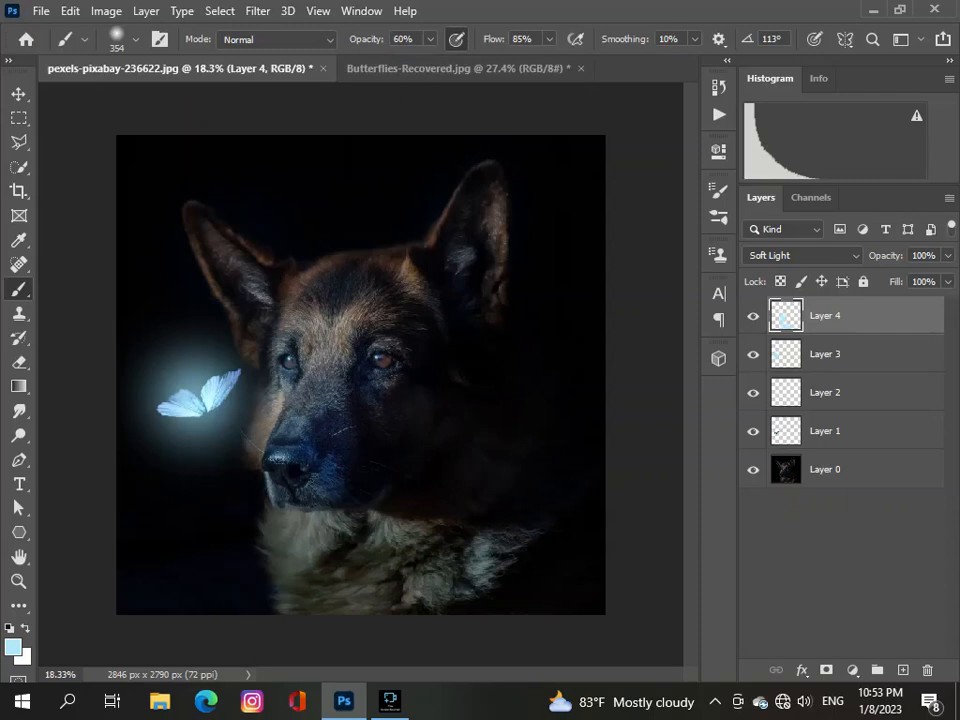
Step: Set the brush opacity to 76% and paint light-blue light over the forehead, eyes, cheek and the ear nearest the butterfly
left_click(430, 39)
left_click_drag(430, 60, 444, 60)
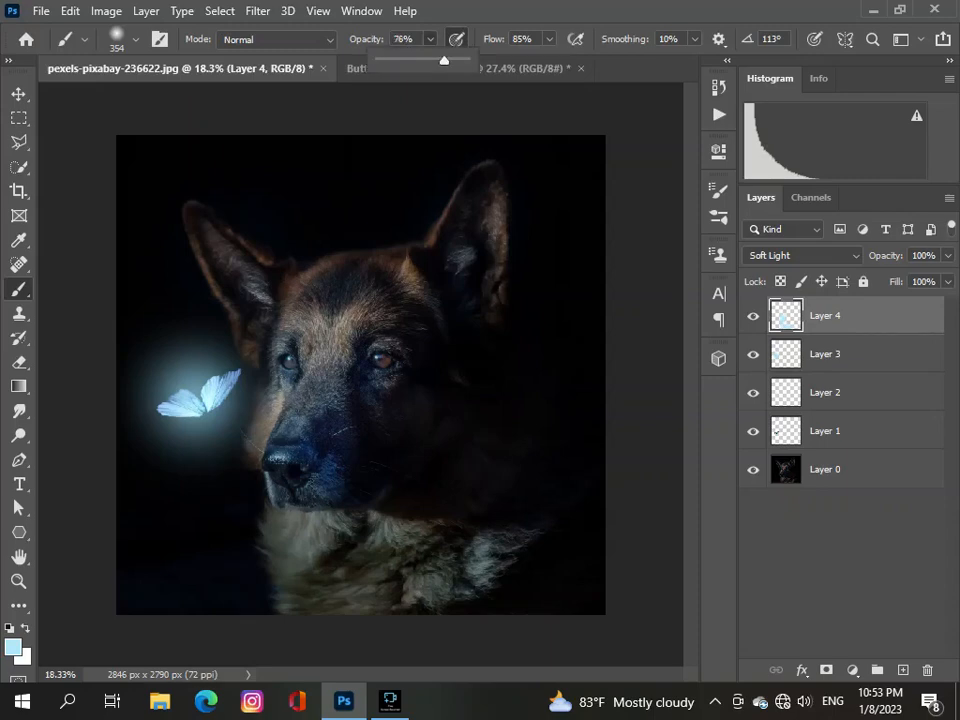
key("Return")
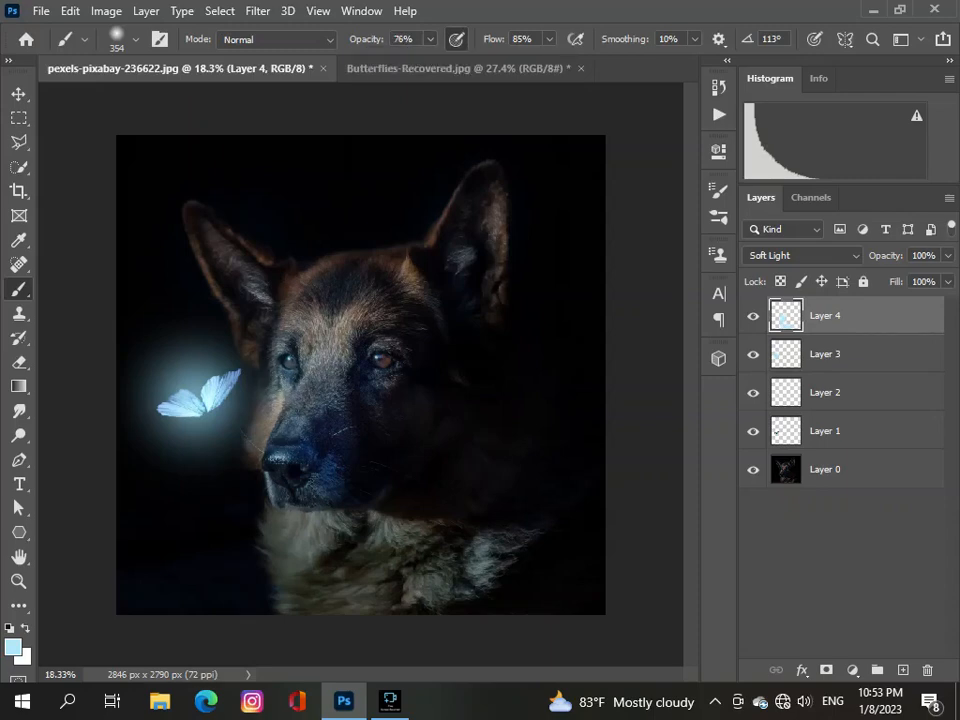
mouse_move(381, 356)
left_mouse_down()
mouse_move(392, 364)
mouse_move(385, 416)
left_mouse_up()
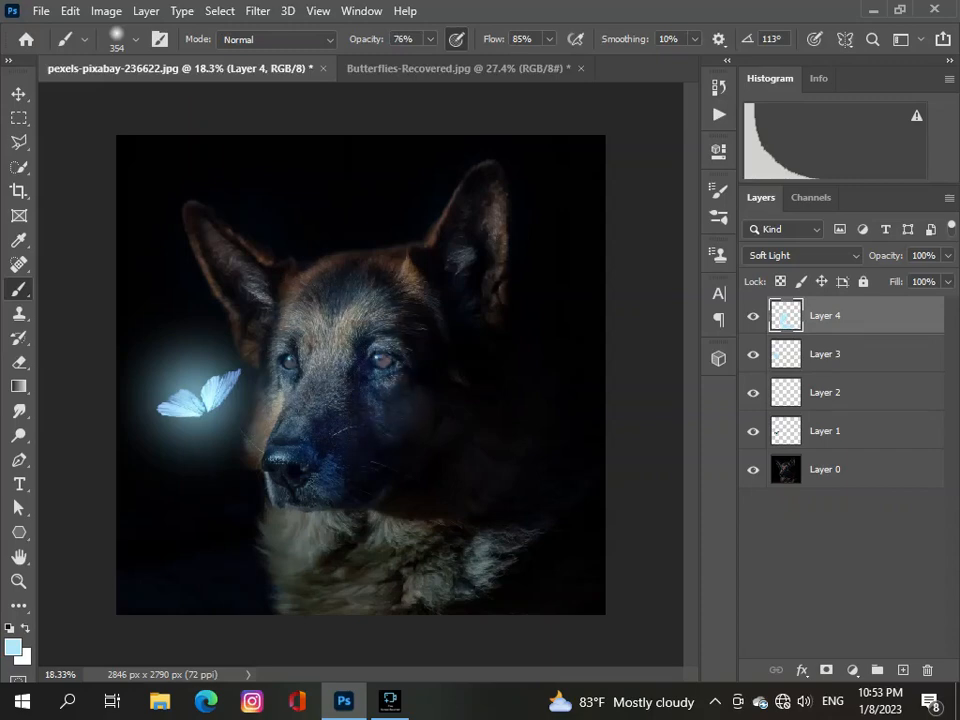
scroll(361, 375, "down", 4)
scroll(361, 375, "up", 1)
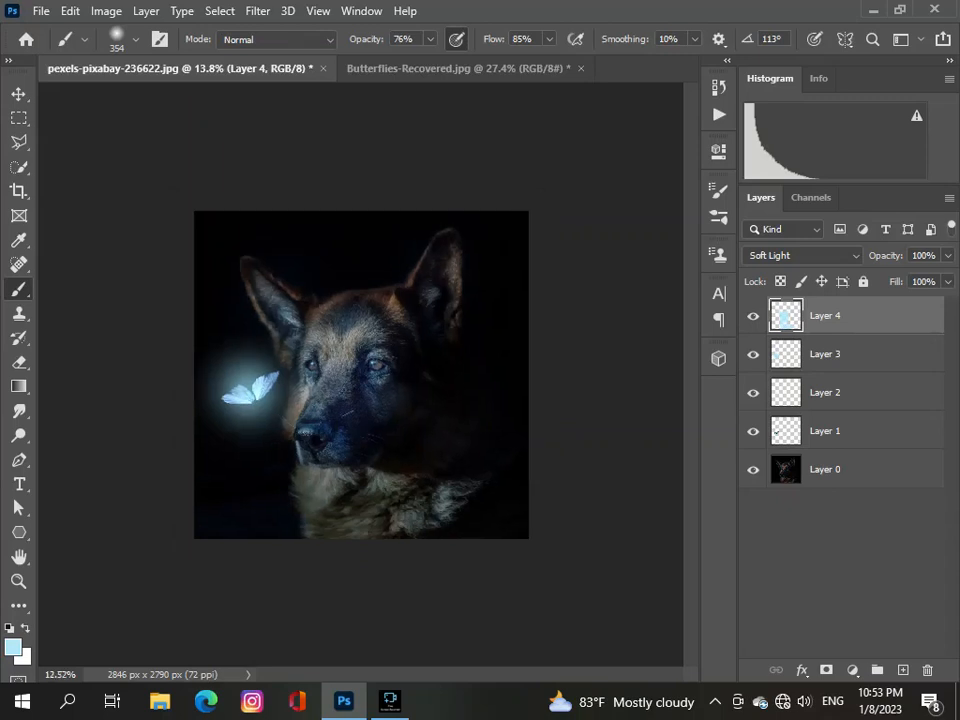
scroll(361, 374, "down", 2)
scroll(361, 374, "up", 3)
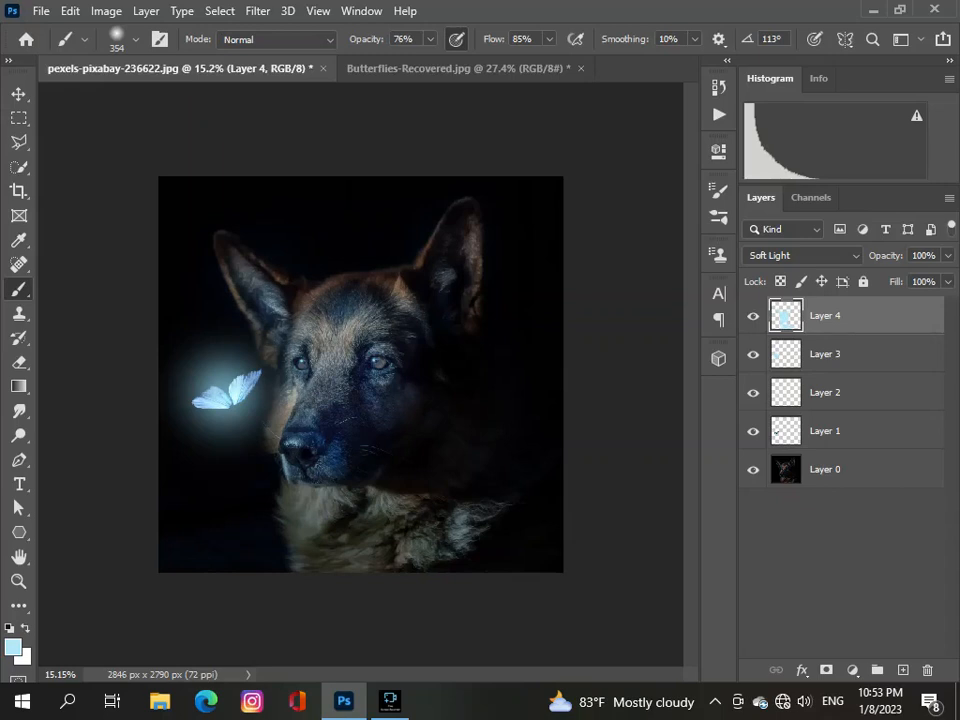
scroll(295, 305, "down", 2)
scroll(295, 305, "up", 3)
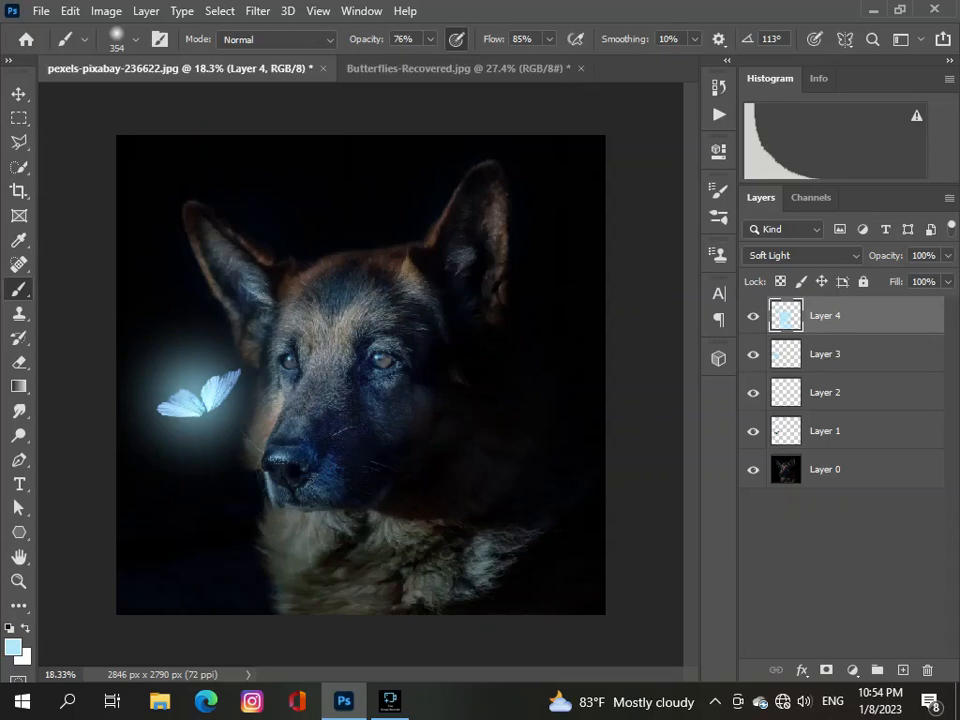
Step: Lower the brush opacity to 41% and paint faint light-blue light over the far ear, neck and shoulder
left_click(430, 39)
left_click_drag(430, 60, 400, 60)
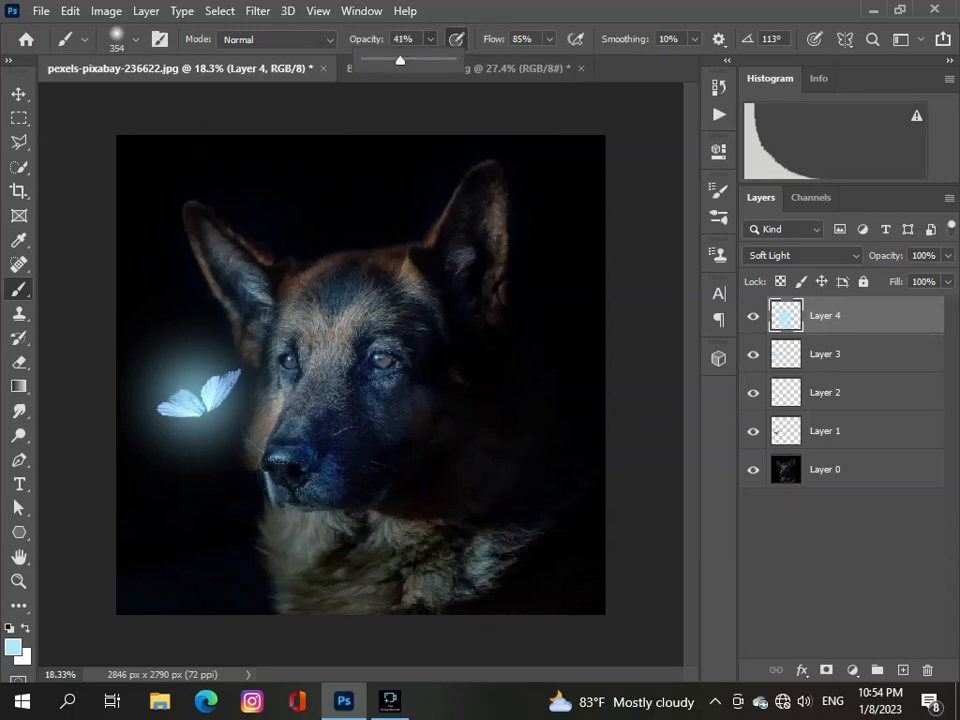
key("Return")
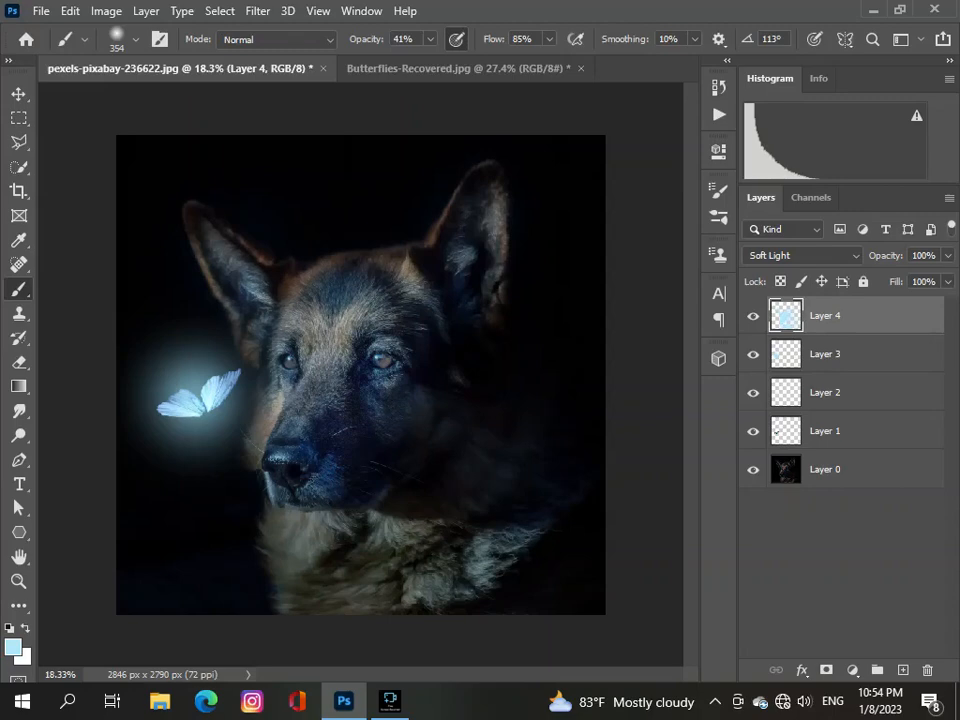
Step: Set the brush opacity to 100% and reduce its size to 61 px
scroll(361, 374, "down", 4)
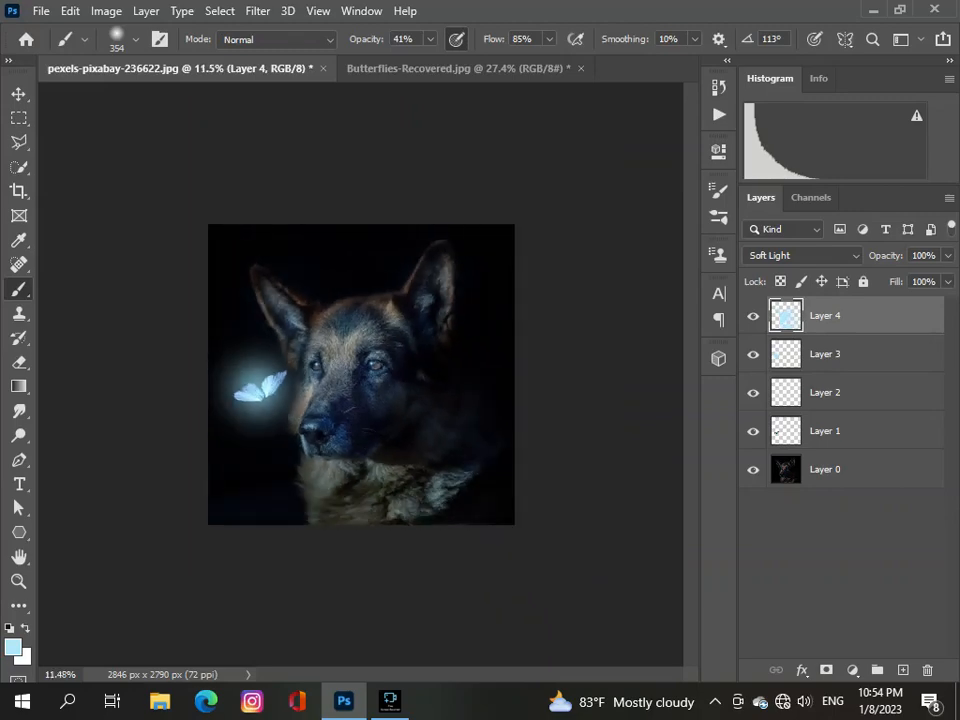
scroll(361, 374, "up", 3)
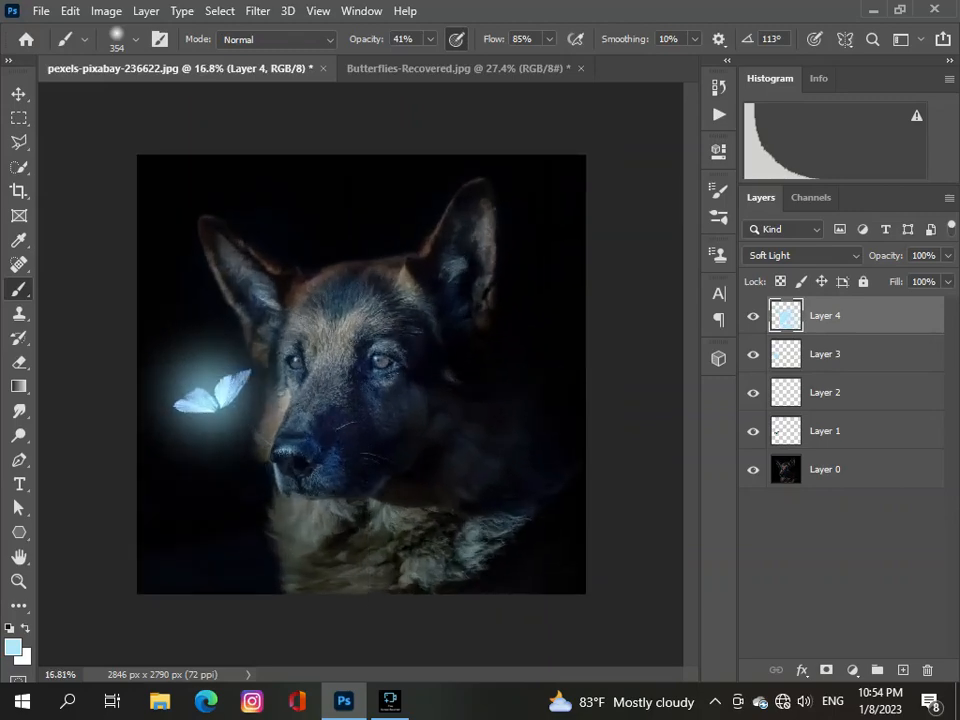
scroll(361, 374, "down", 1)
scroll(361, 374, "up", 1)
scroll(361, 374, "up", 2)
scroll(361, 374, "up", 3)
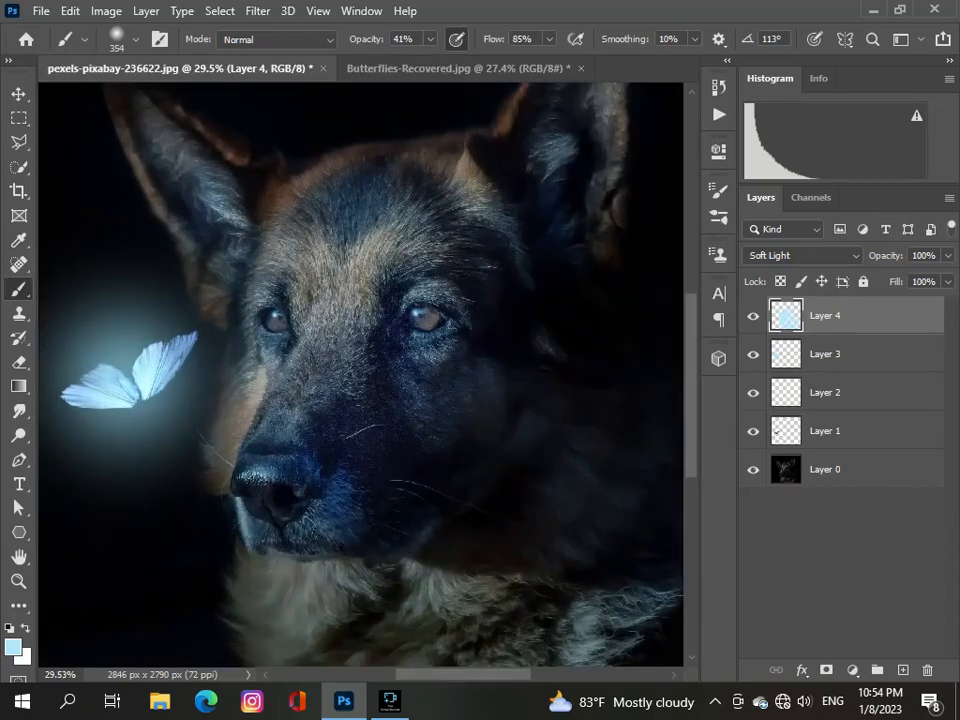
left_click_drag(430, 39, 480, 61)
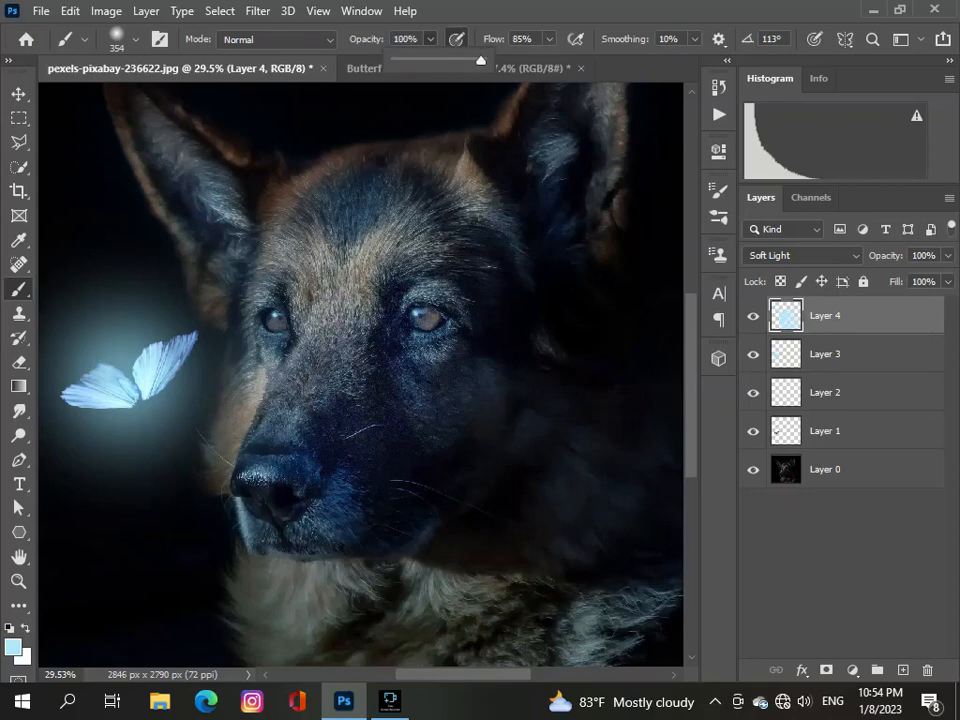
left_click(136, 40)
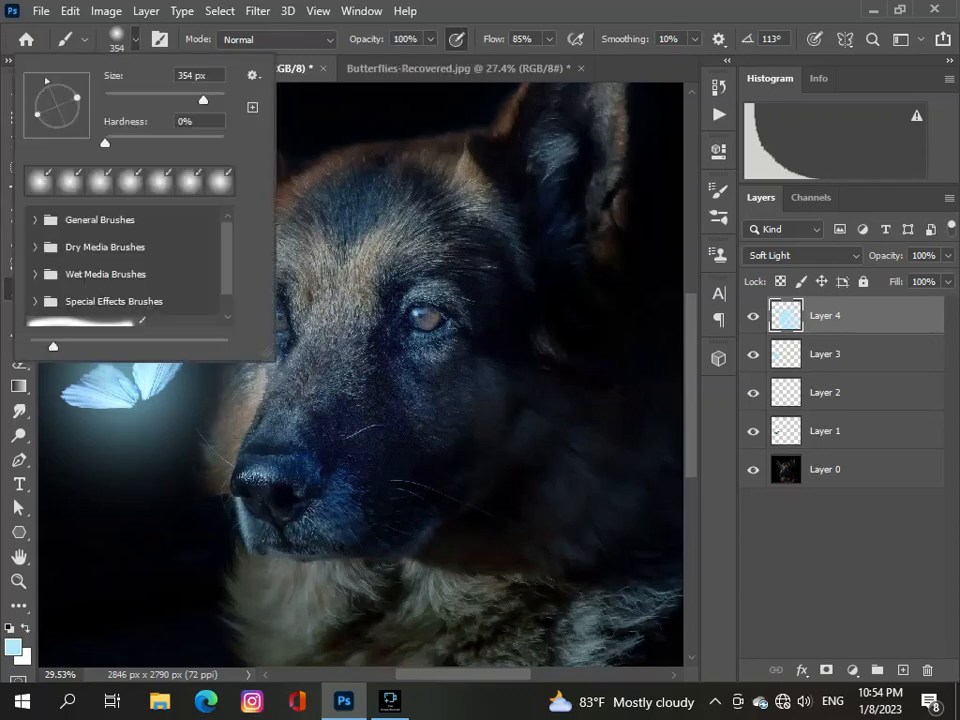
left_click(140, 97)
key("Return")
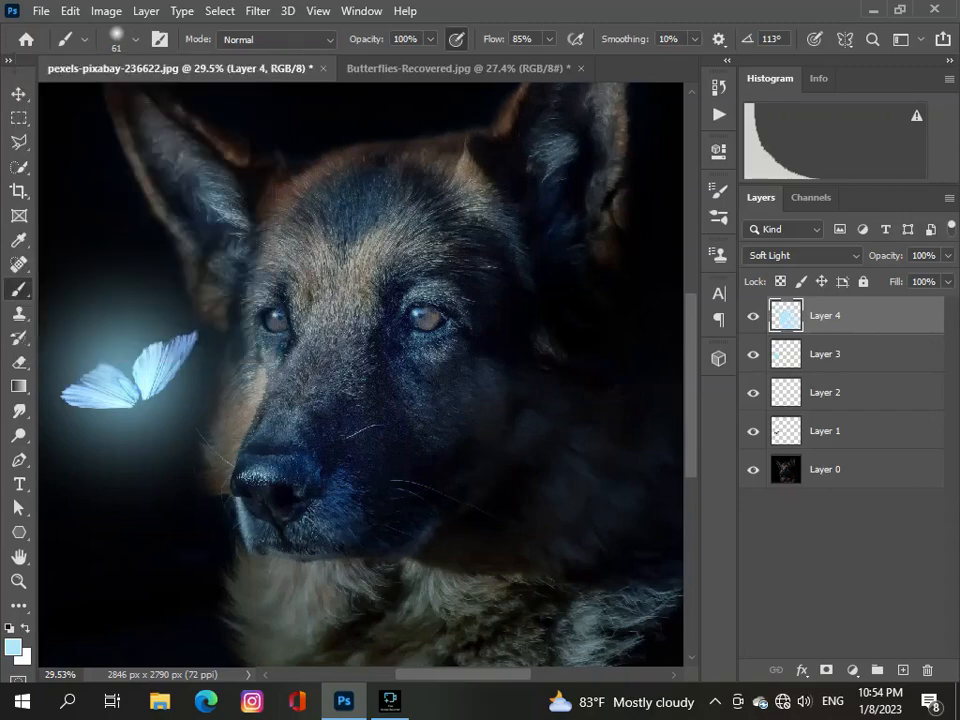
Step: Raise the brush flow to 100% for detail work around the dog's eyes
scroll(422, 318, "up", 8)
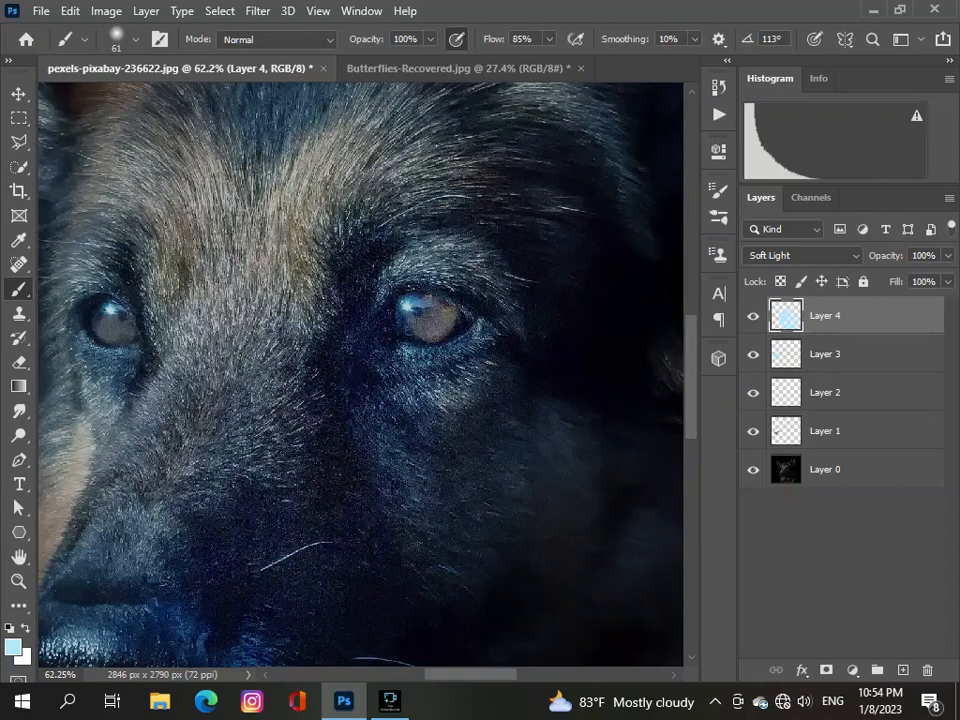
left_click(549, 39)
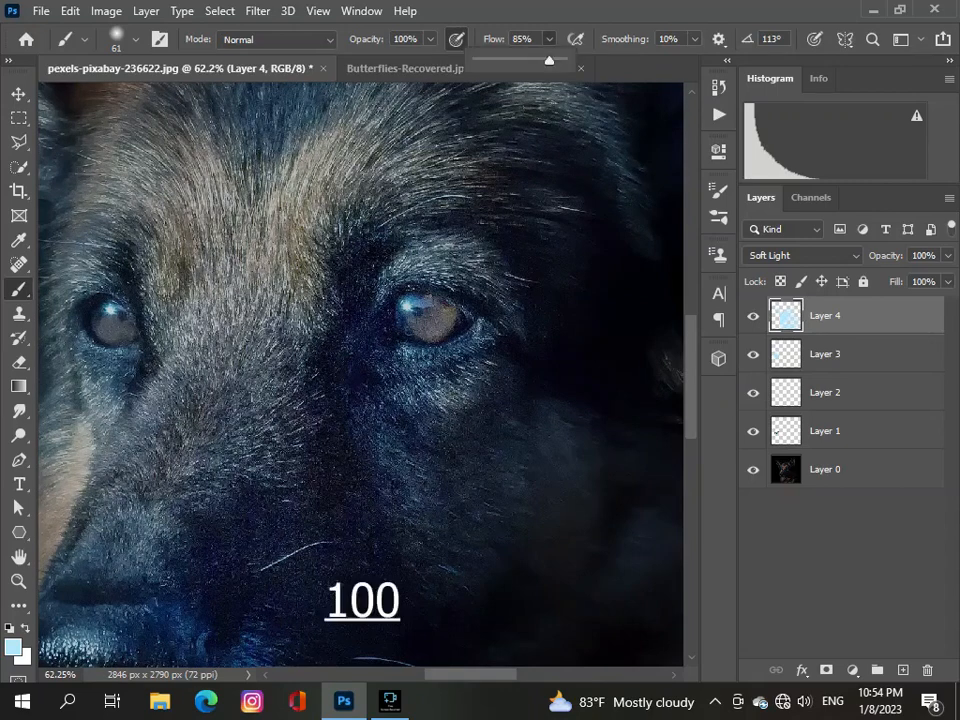
left_click_drag(549, 61, 564, 61)
key("Return")
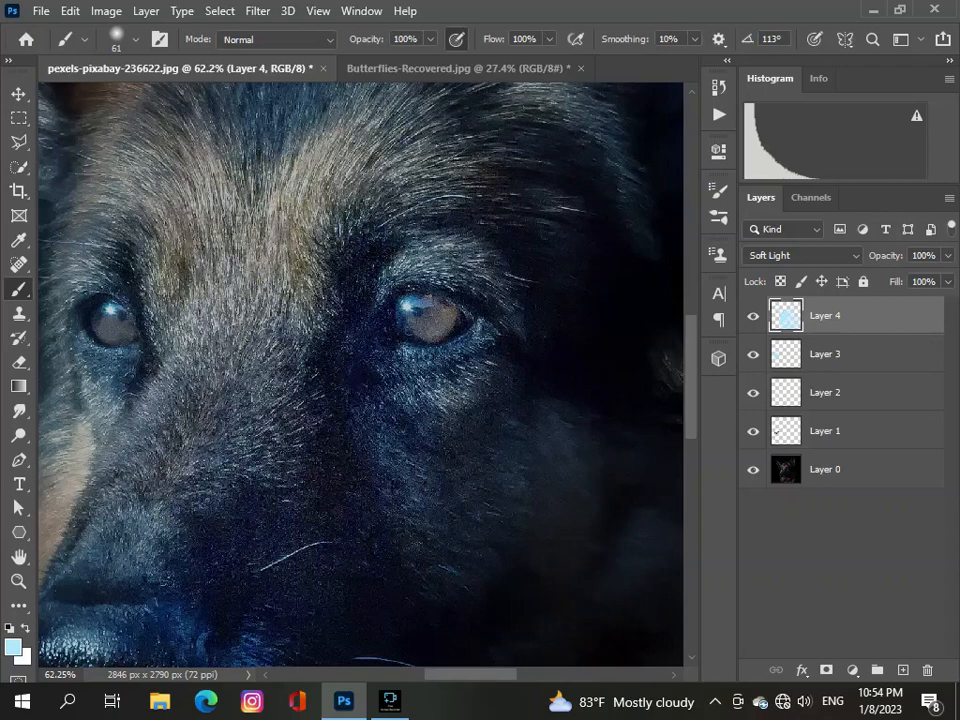
Step: Try the Overlay blend mode on Layer 4 and return the layer to Soft Light
scroll(184, 345, "down", 12)
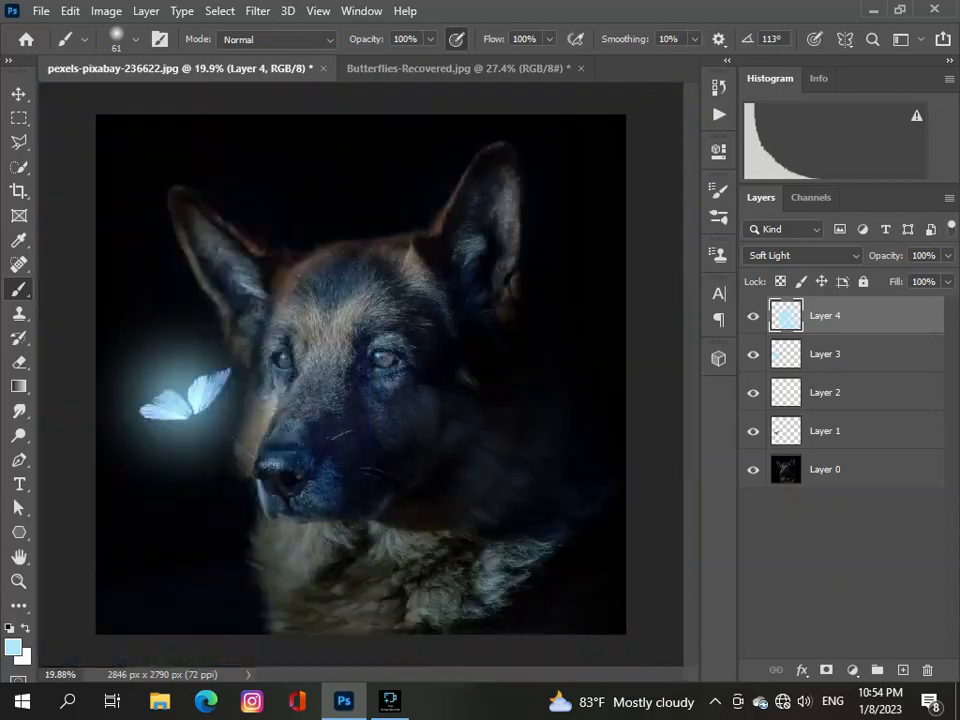
scroll(361, 375, "up", 2)
scroll(361, 375, "down", 3)
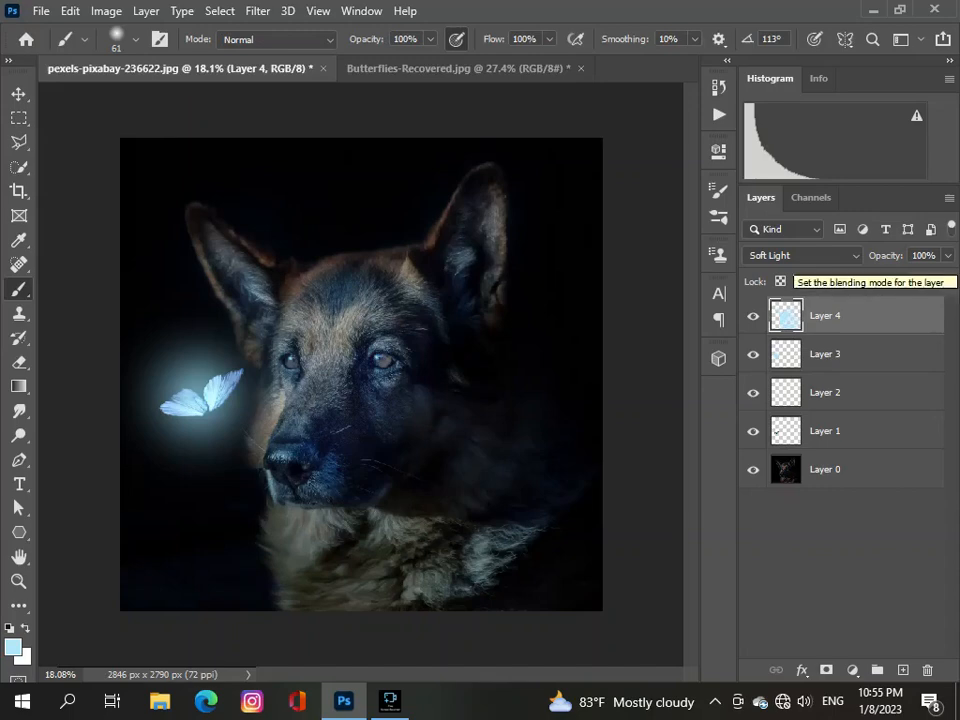
left_click(803, 255)
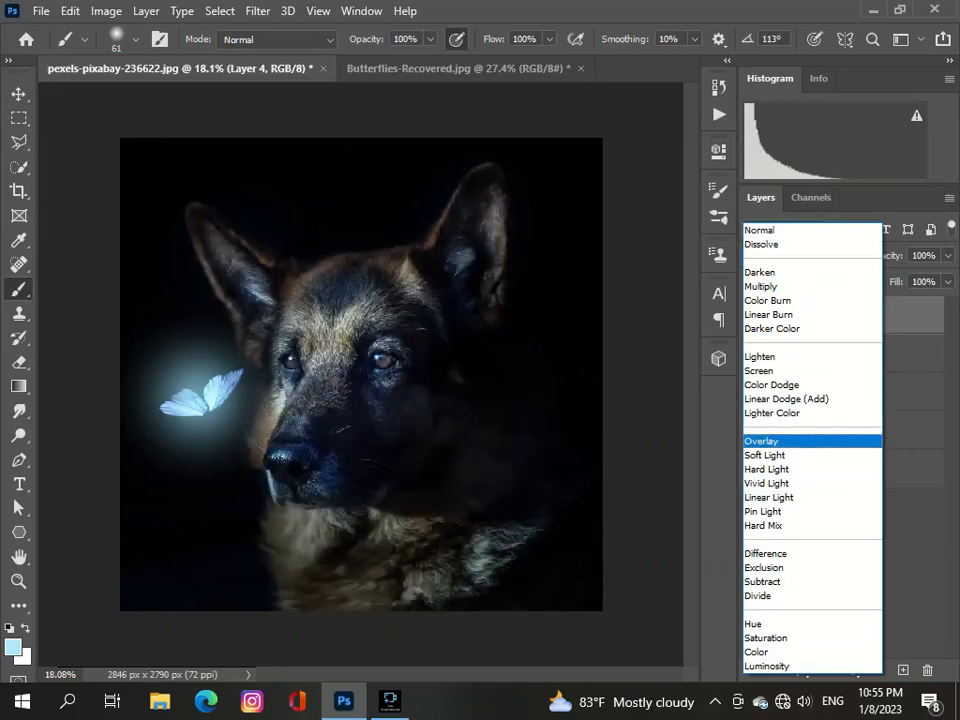
left_click(765, 455)
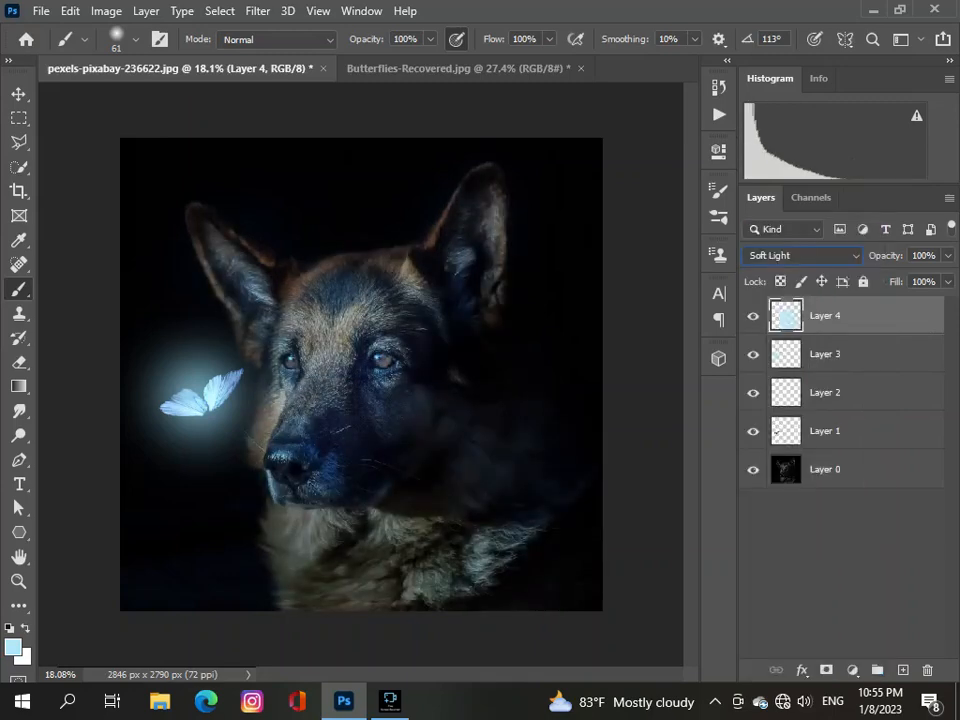